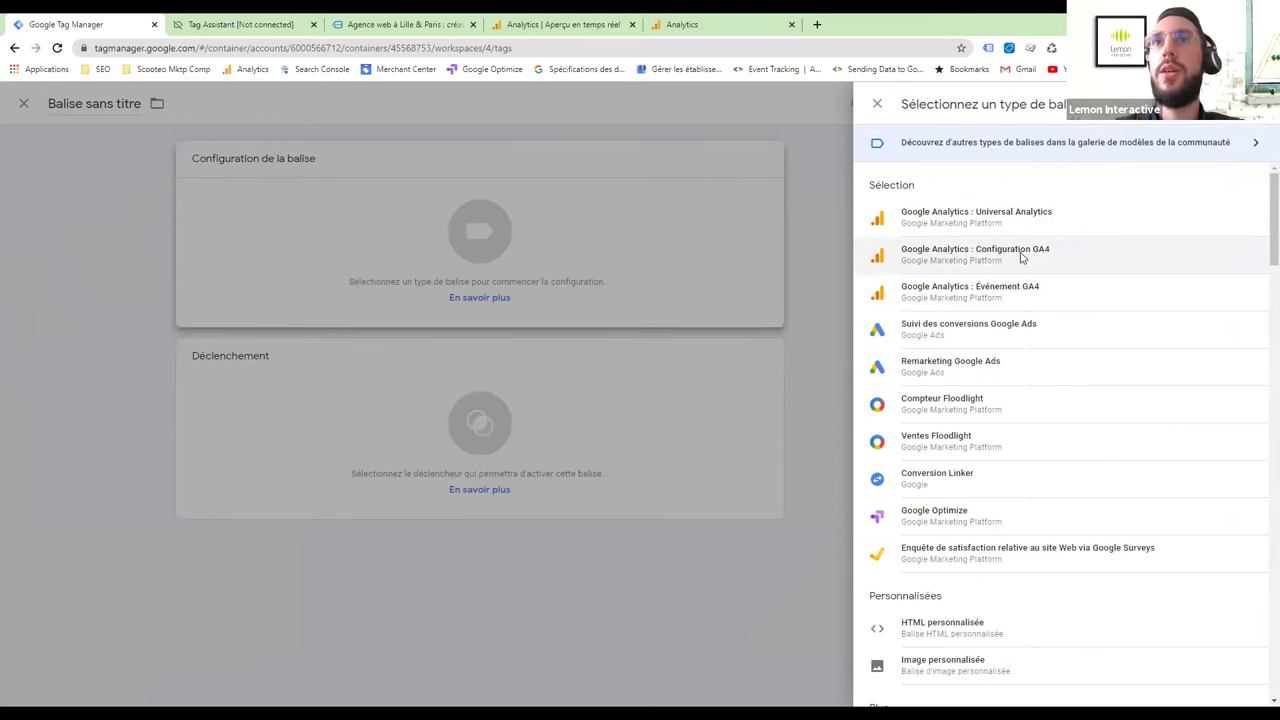
- Choose Google Analytics : Configuration GA4 as the tag type and look up the measurement ID of the Flux préprod stream in Google Analytics
click(1021, 255)
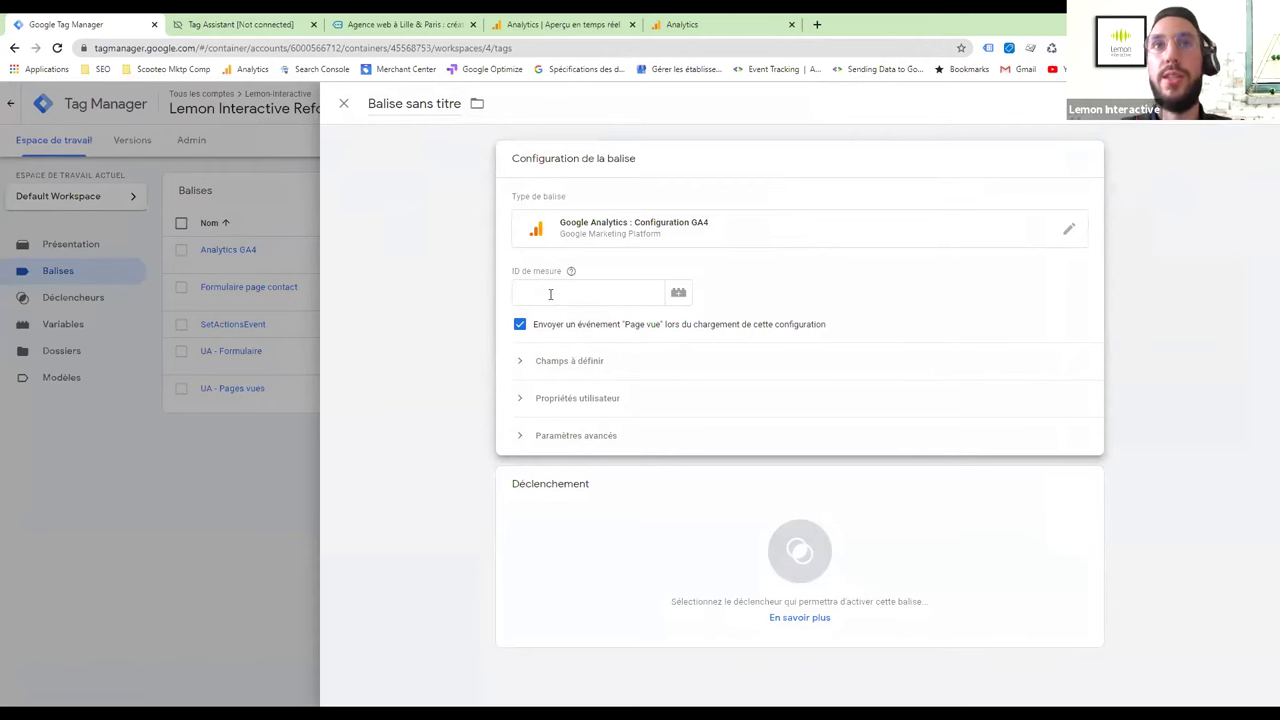
click(540, 24)
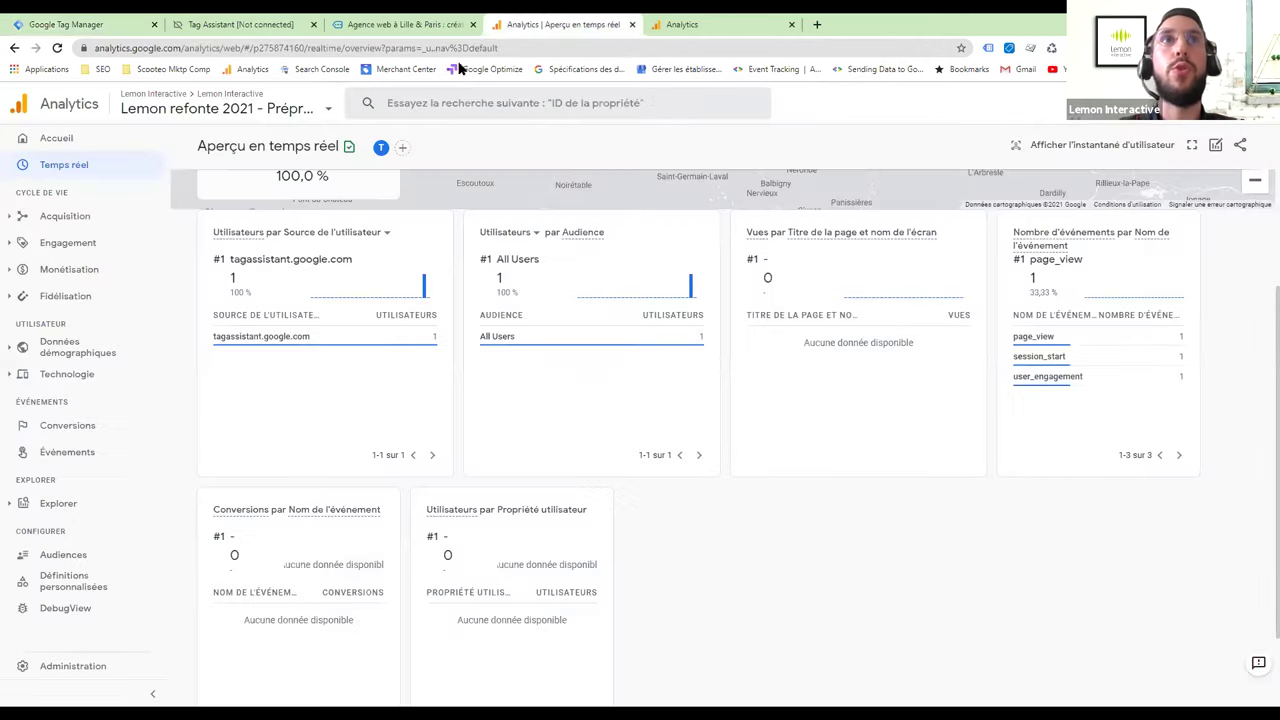
click(28, 665)
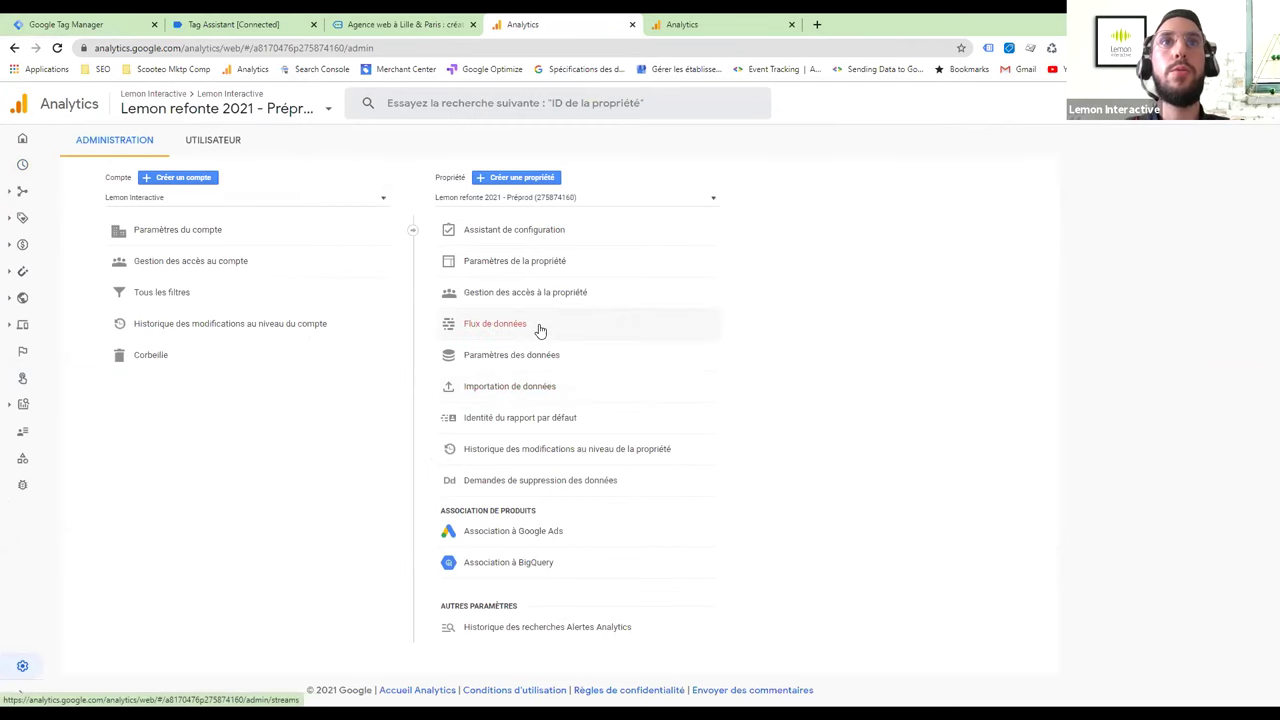
click(538, 330)
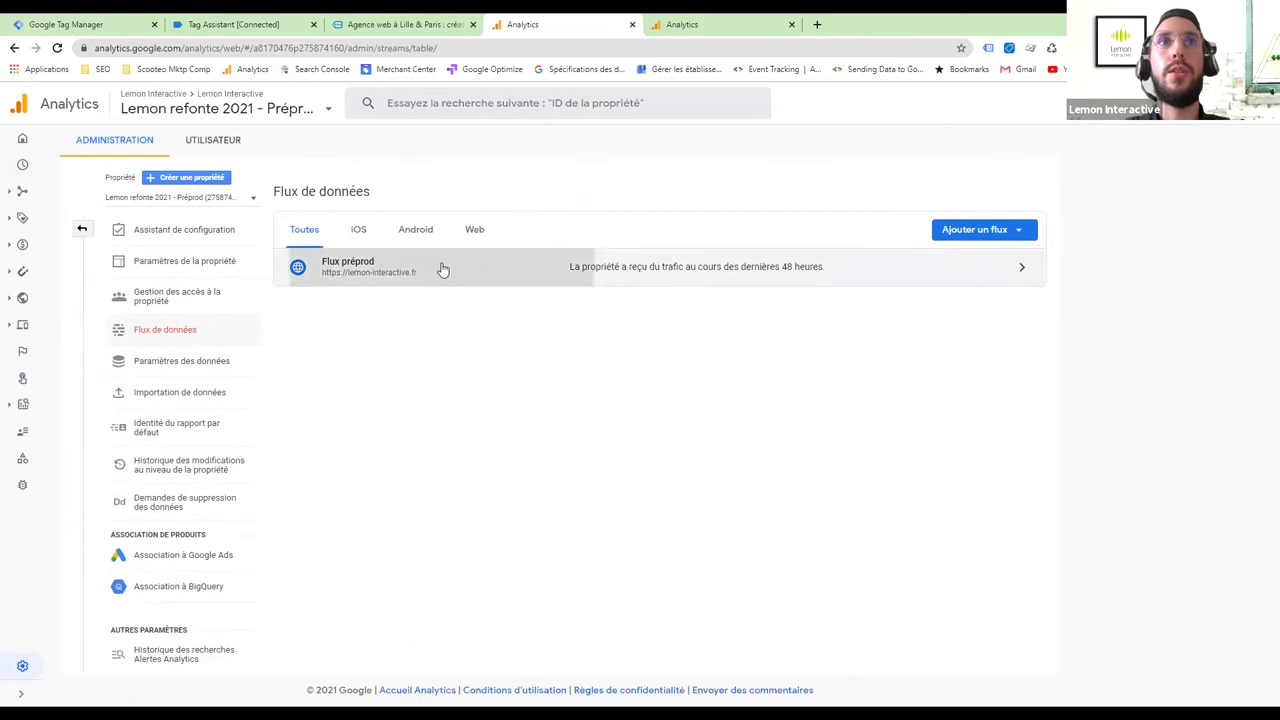
click(444, 269)
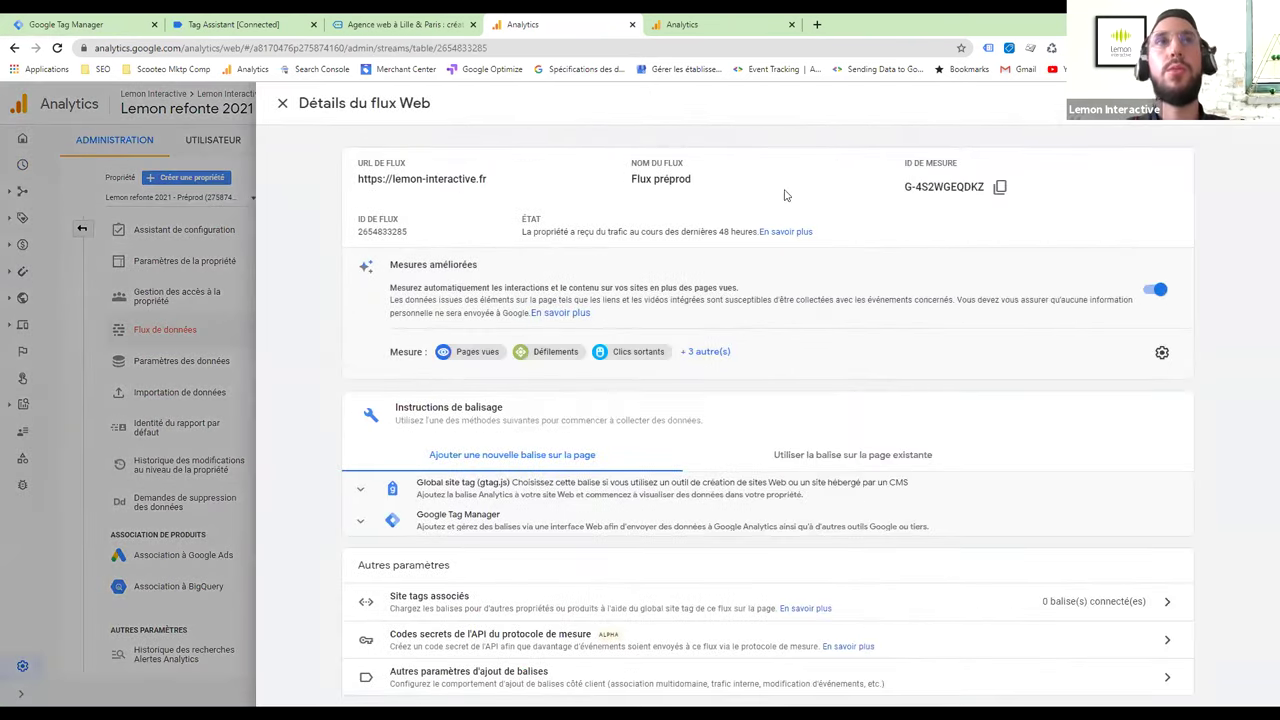
- Switch back to Tag Manager, check the help for the measurement ID, and discard the untitled GA4 tag's unsaved changes
click(80, 24)
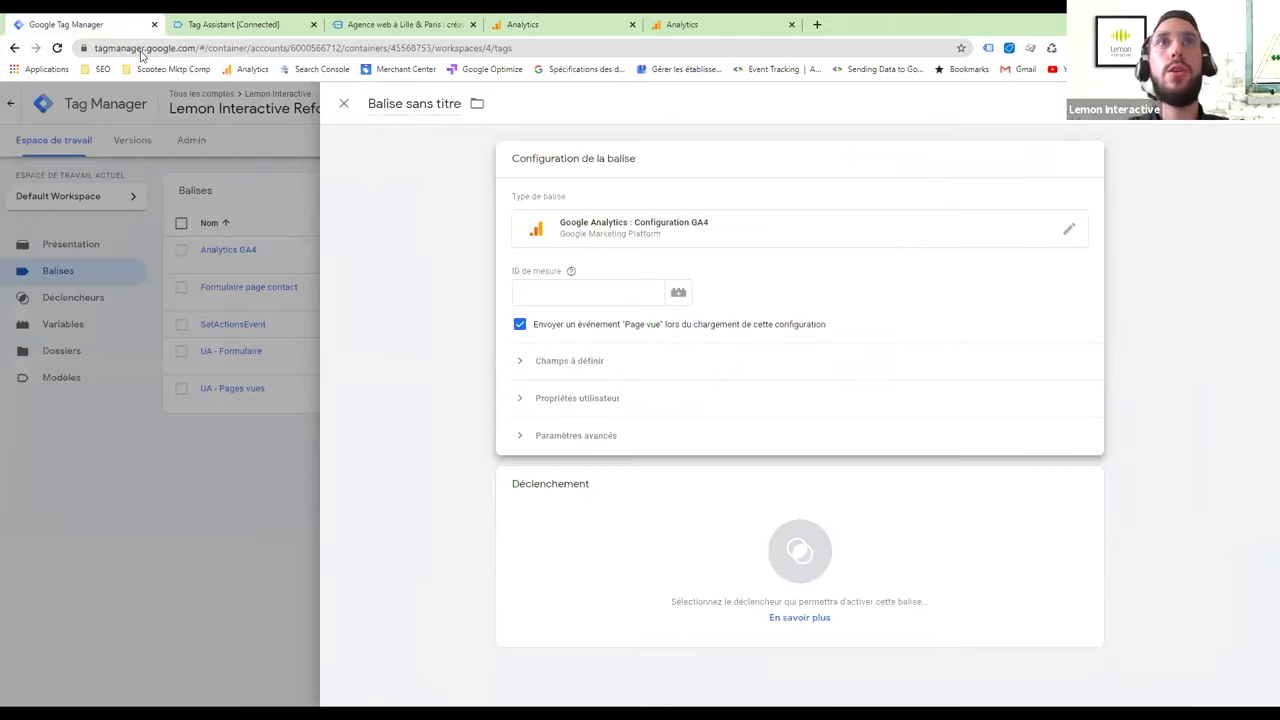
click(571, 271)
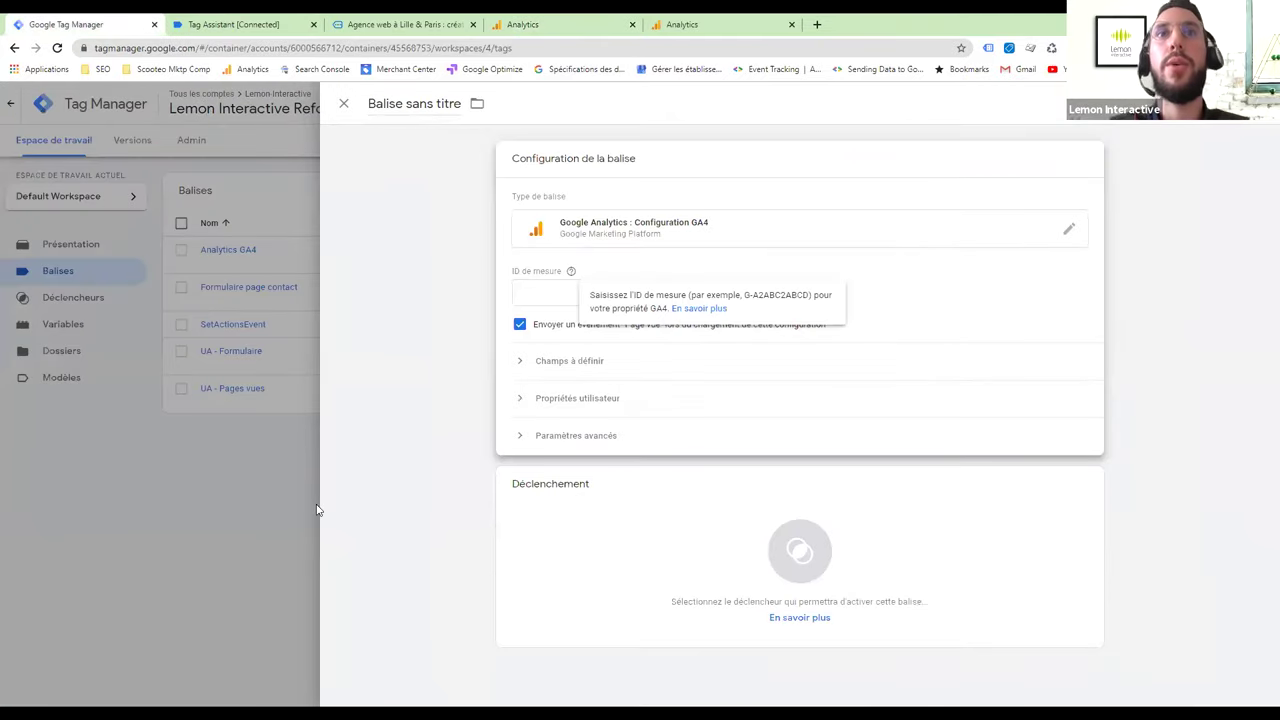
click(316, 509)
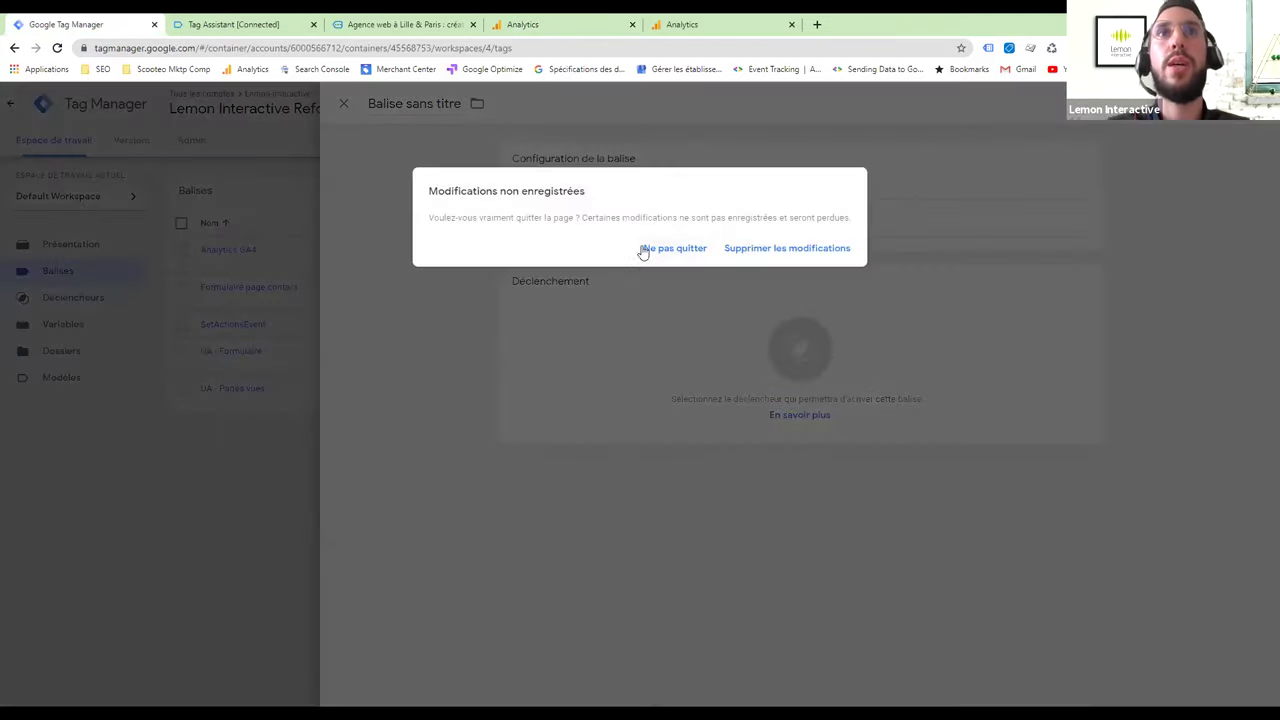
click(762, 250)
- Open the existing Analytics GA4 tag, review its configuration and All Pages trigger, and return to the tag list
click(238, 252)
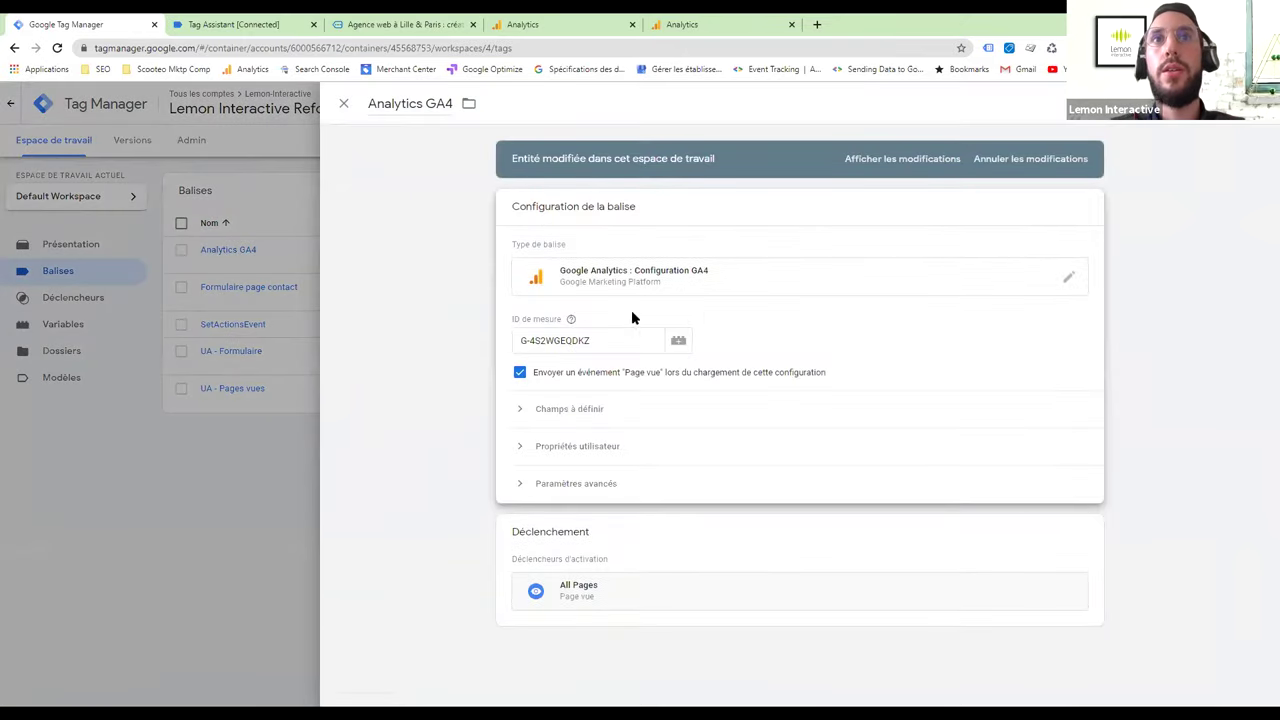
click(463, 580)
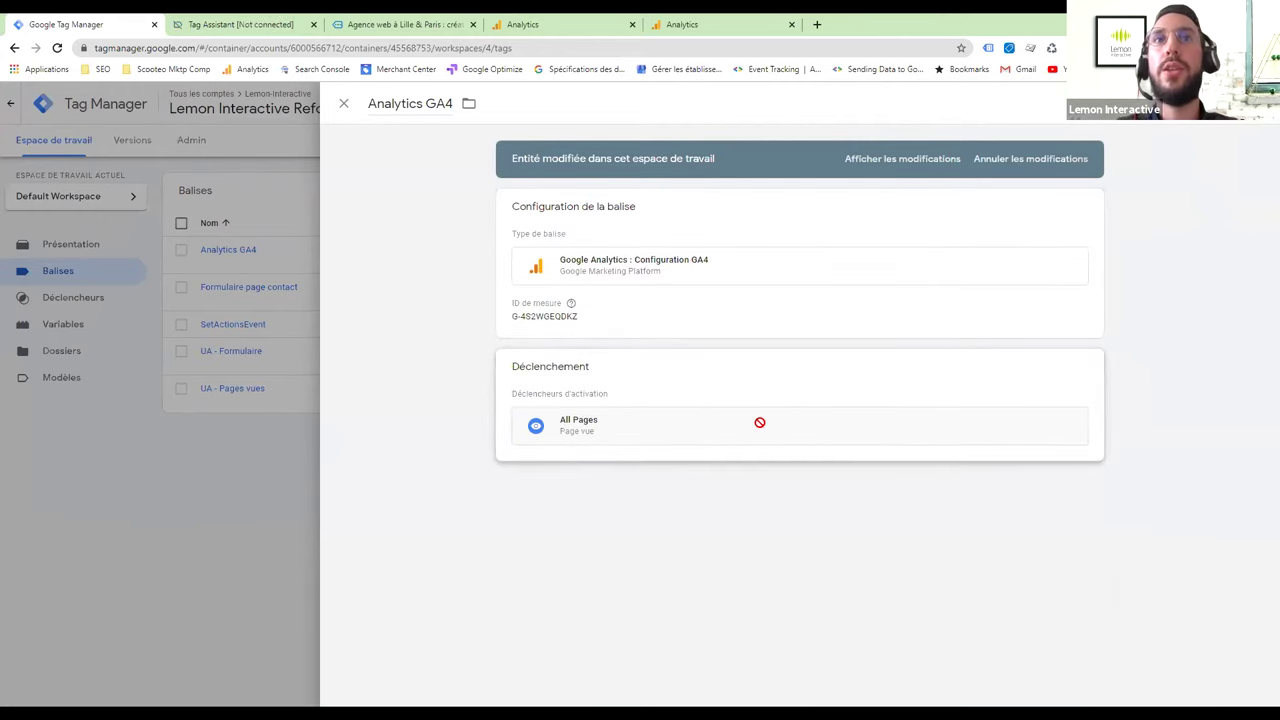
click(1080, 368)
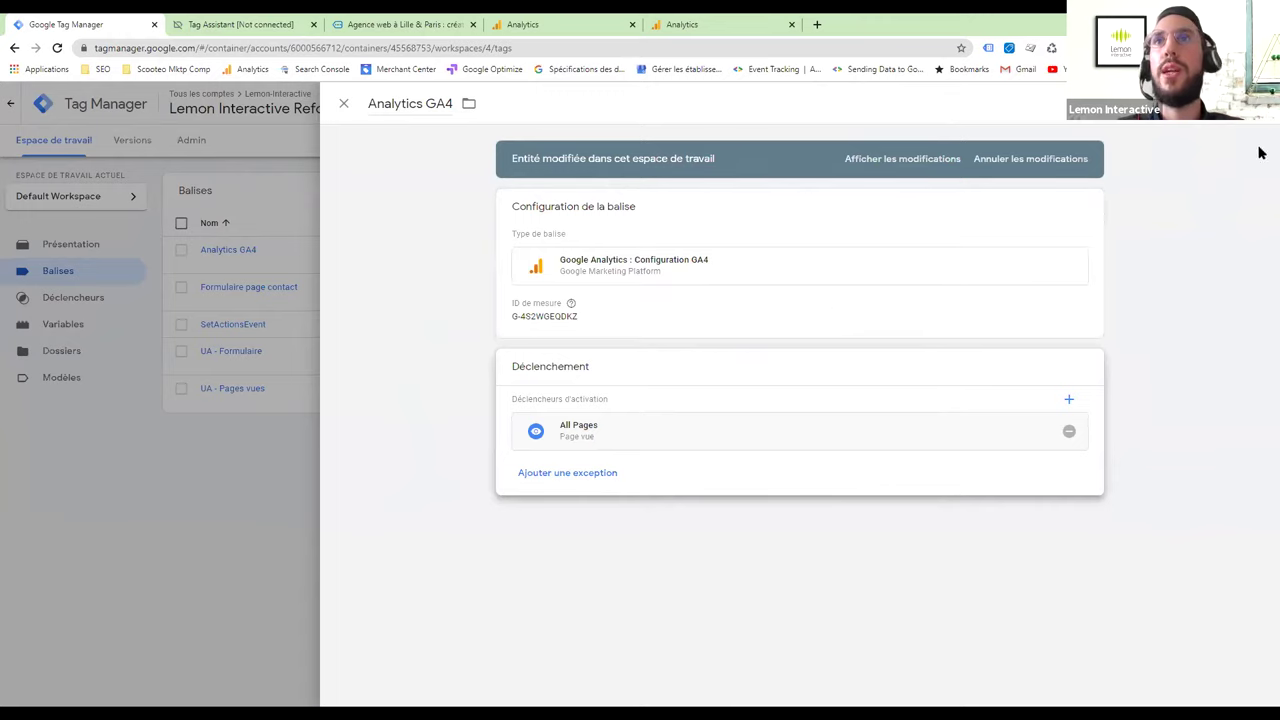
click(257, 542)
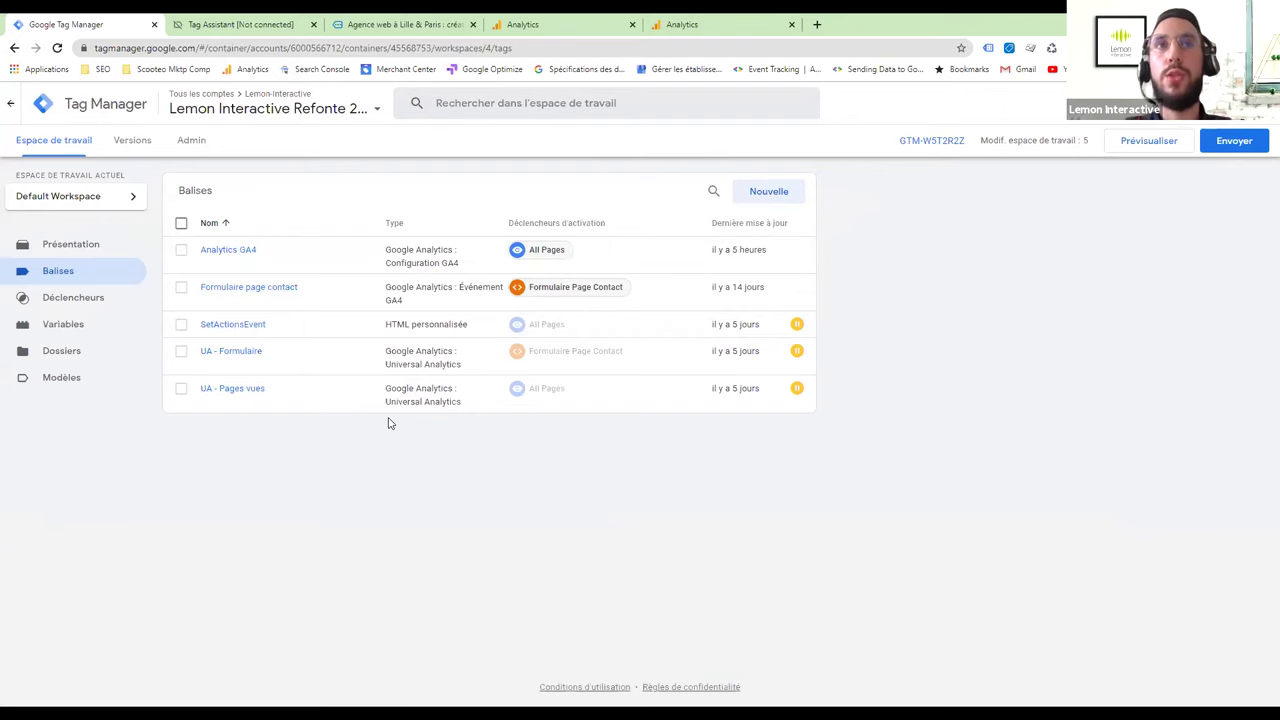
- Switch to the Lemon Interactive website, open its Contactez-nous page and examine the fields of the contact form
click(402, 20)
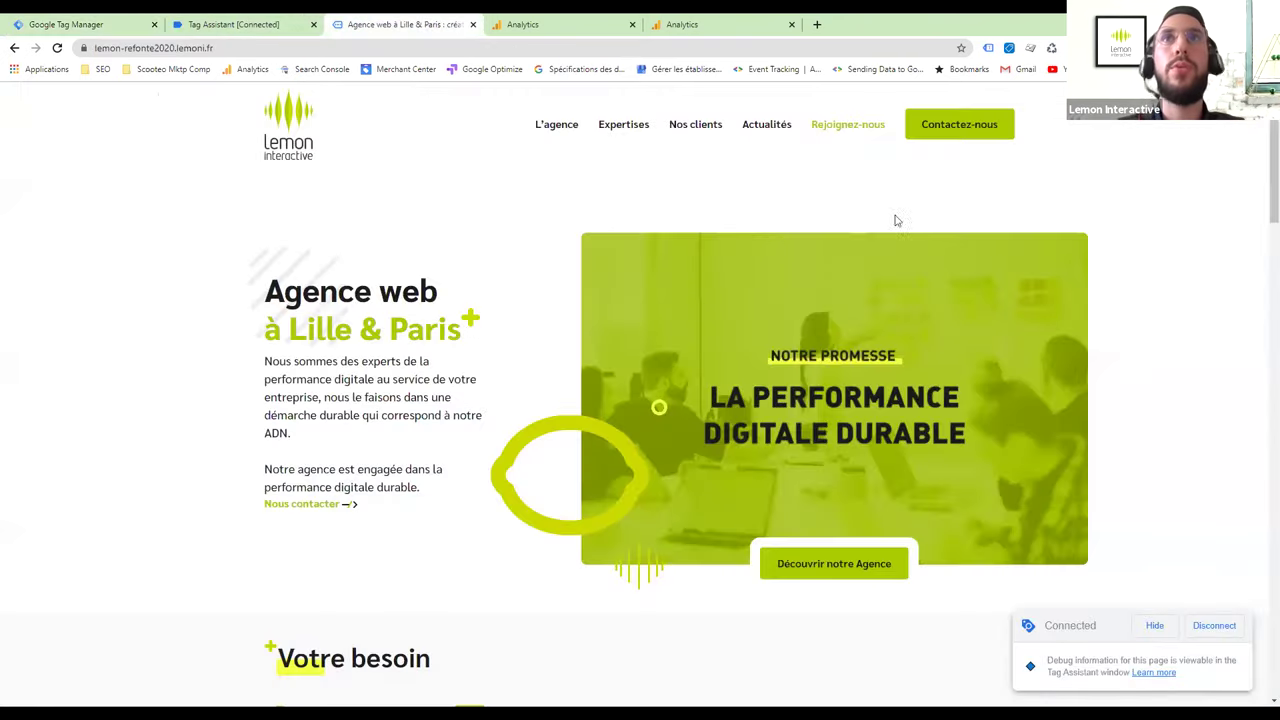
click(964, 128)
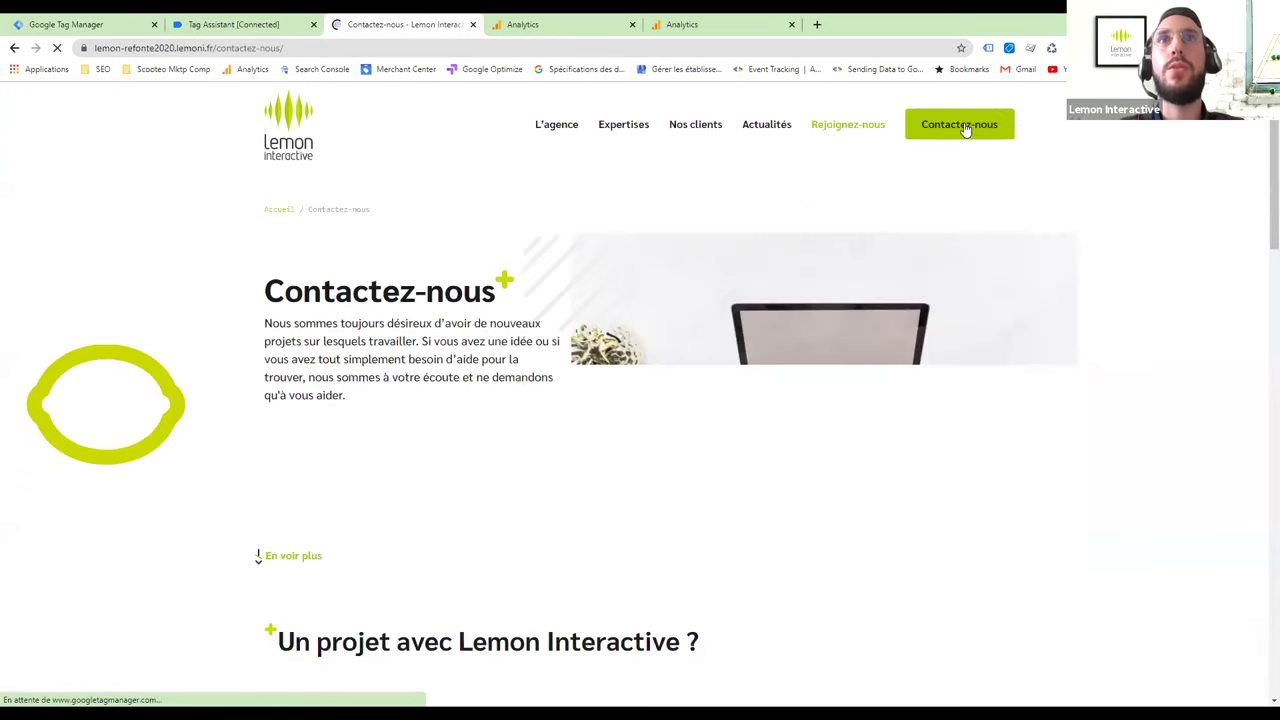
scroll(536, 323, down, 2)
scroll(560, 310, down, 4)
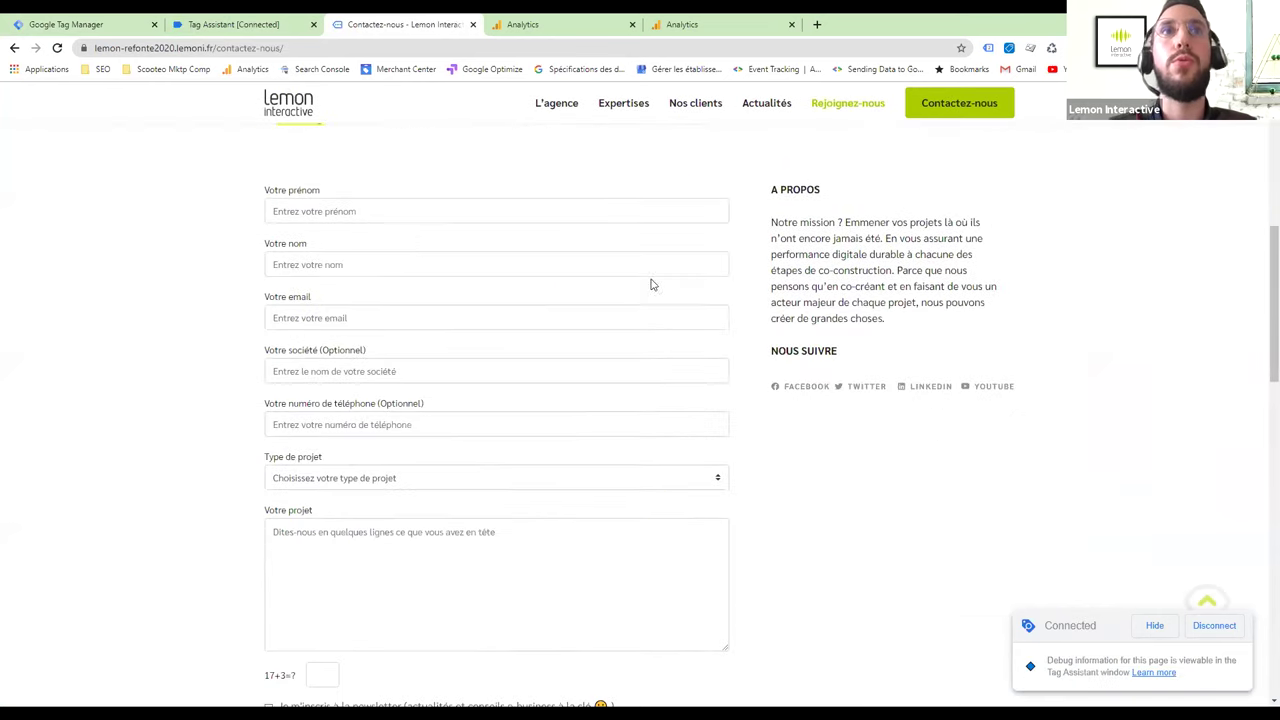
scroll(263, 437, down, 1)
scroll(260, 437, up, 2)
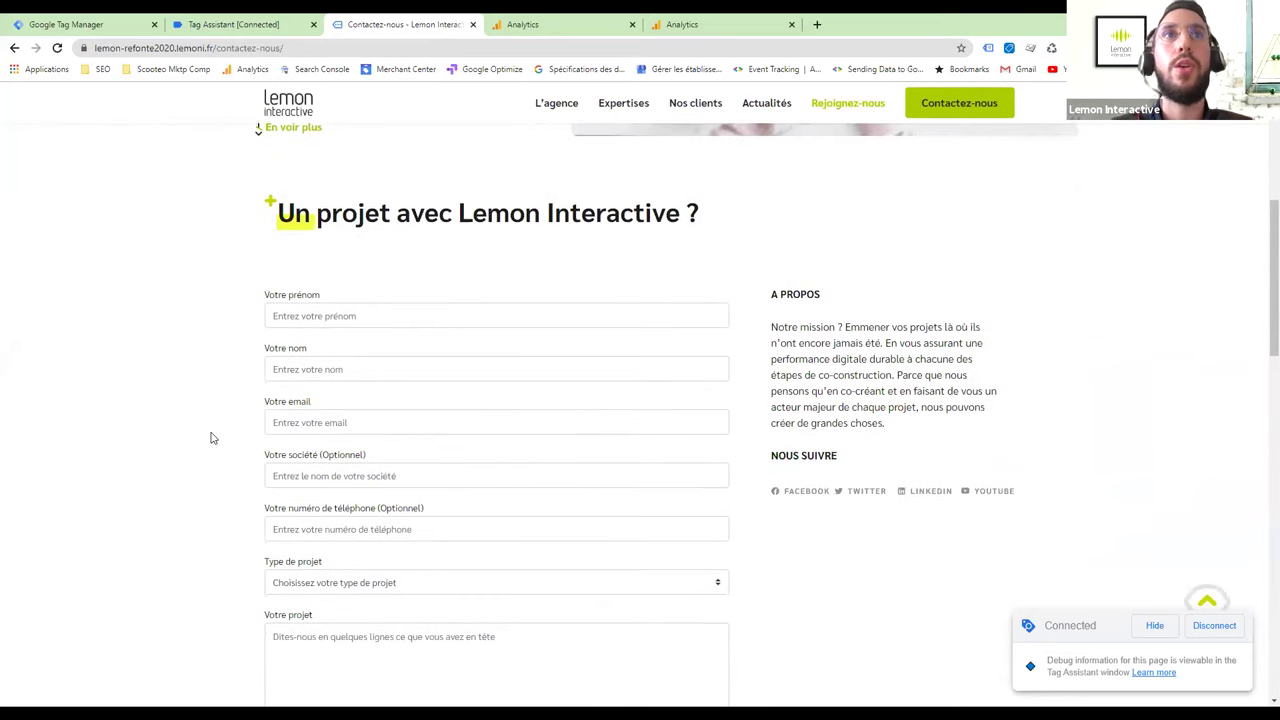
scroll(211, 437, down, 1)
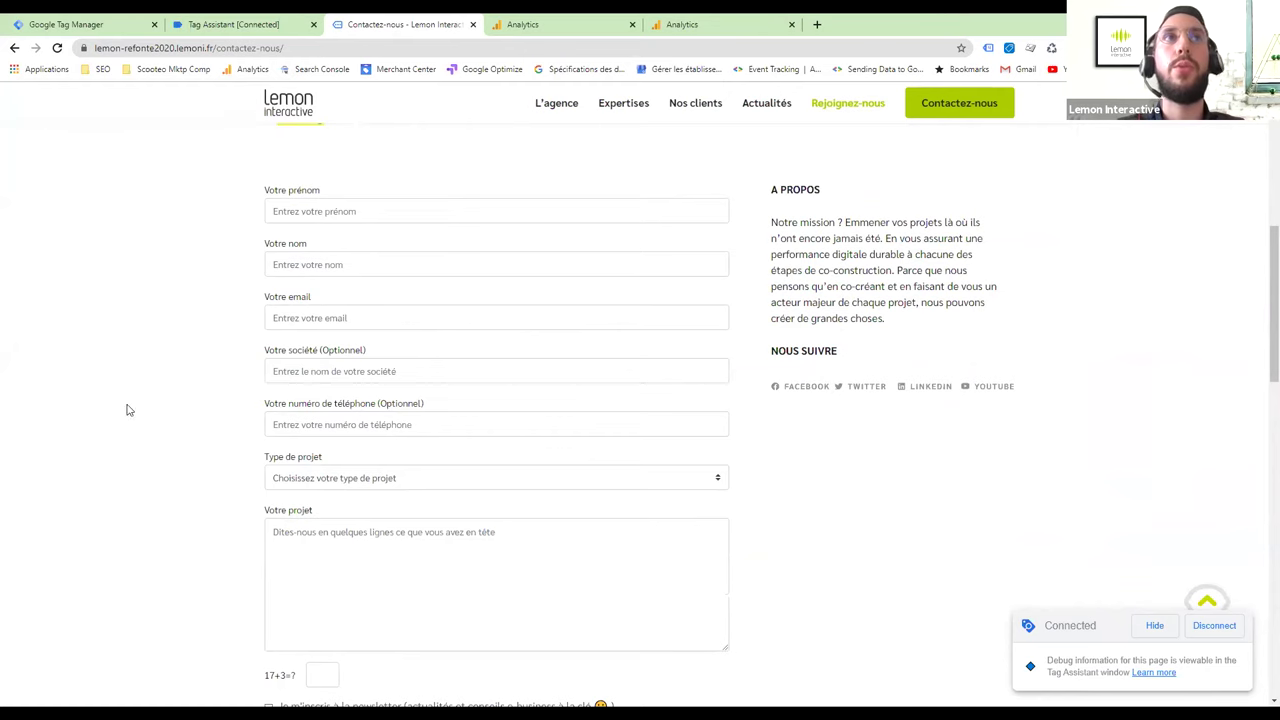
- Check the preview option in Tag Manager and the homepage's fired tags in Tag Assistant
click(96, 20)
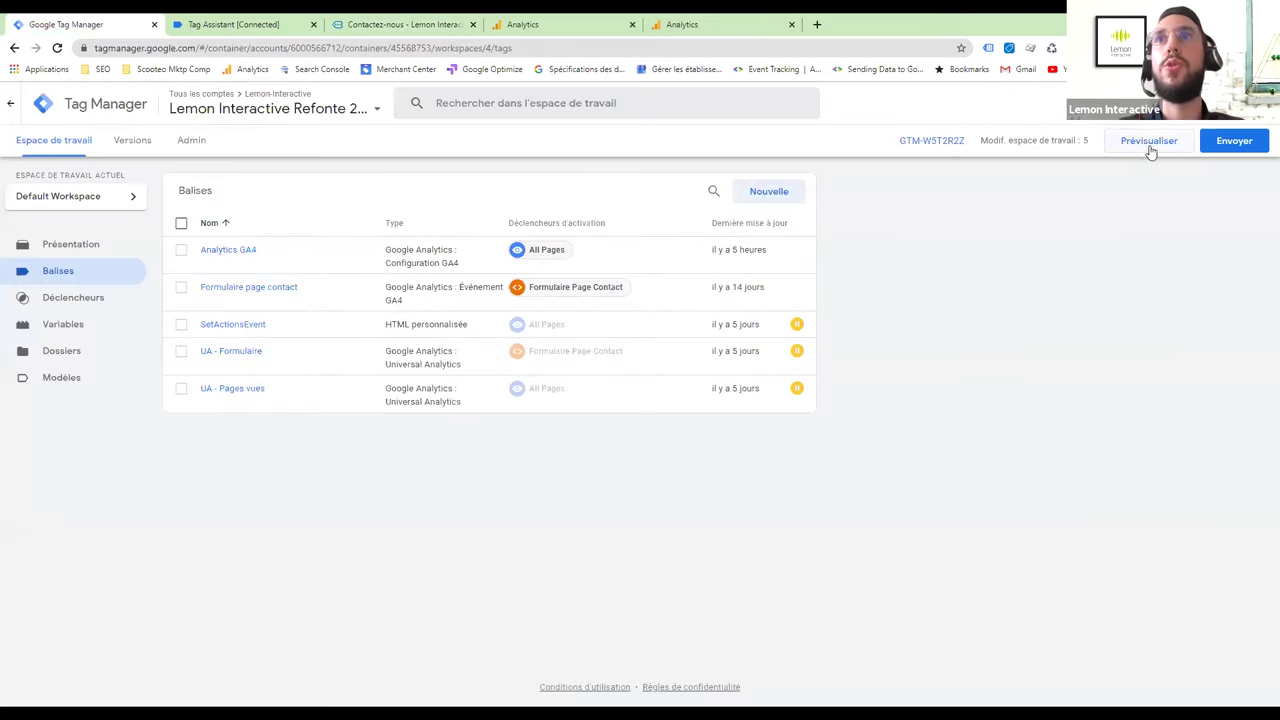
click(237, 22)
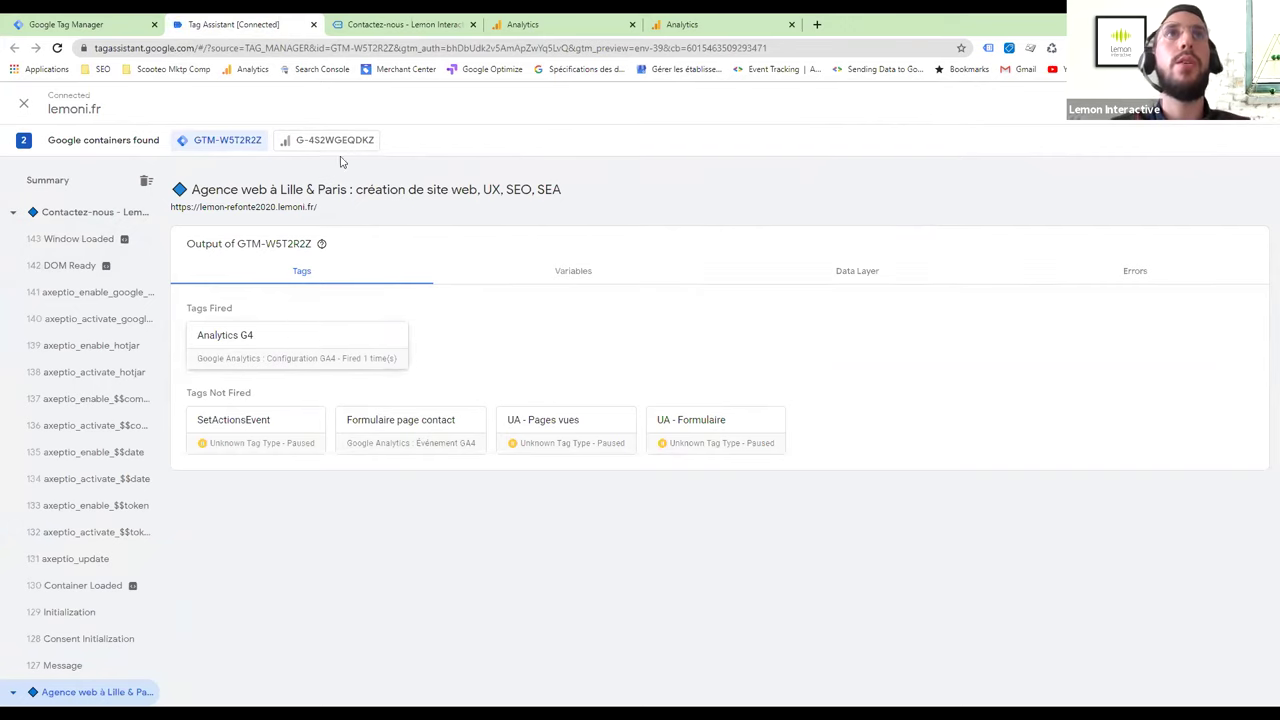
- Fill in the contact form's first name with "test" and its remaining contact fields with saved test details, and check the form events in Tag Assistant
click(375, 24)
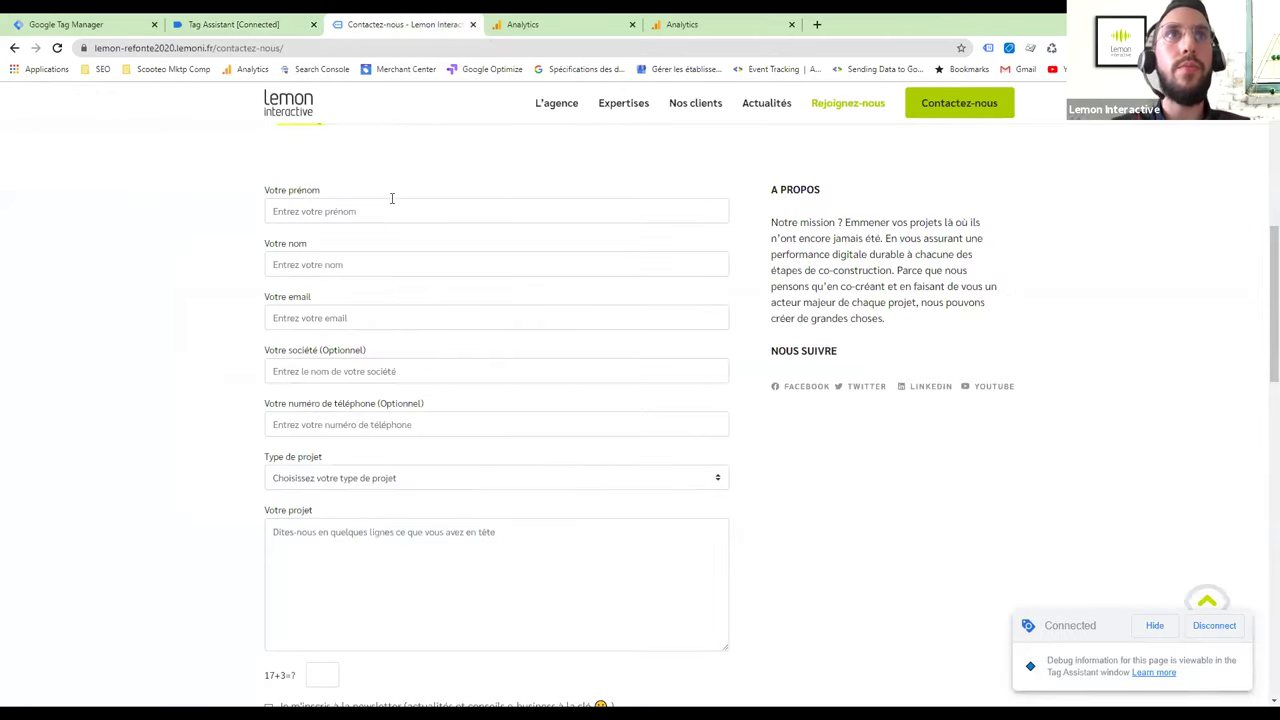
click(389, 208)
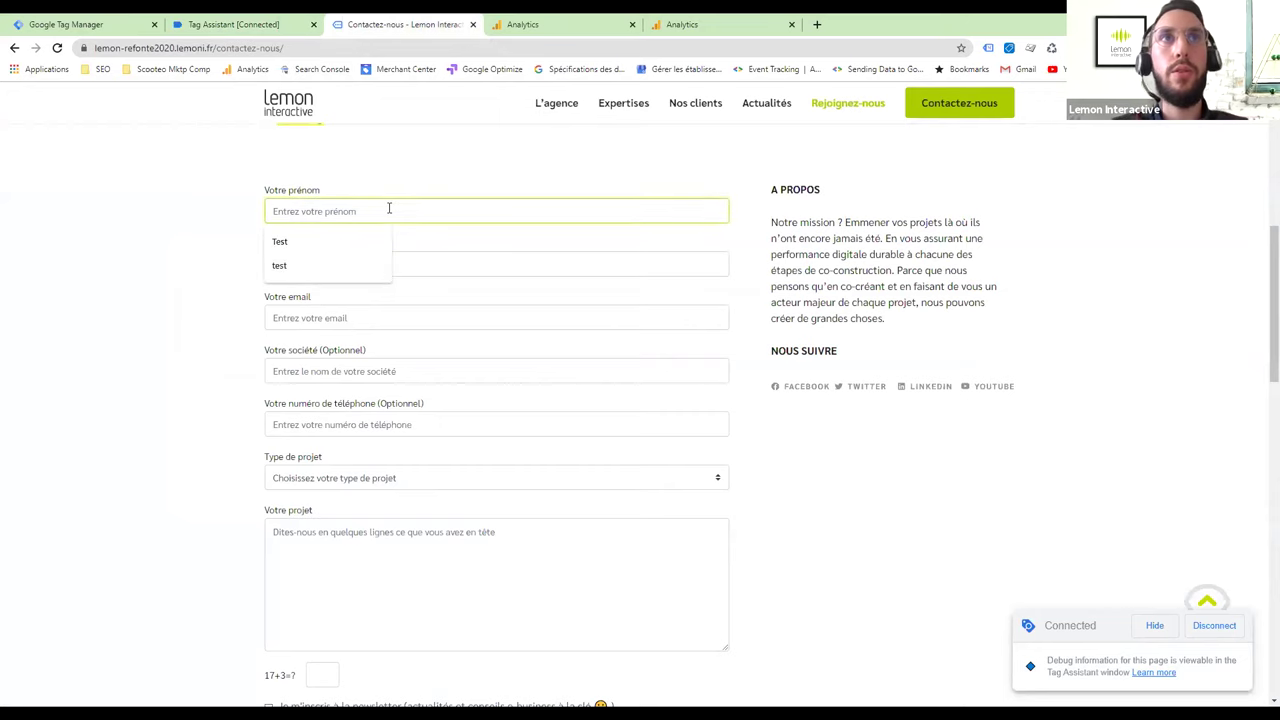
text(test)
click(323, 262)
click(308, 298)
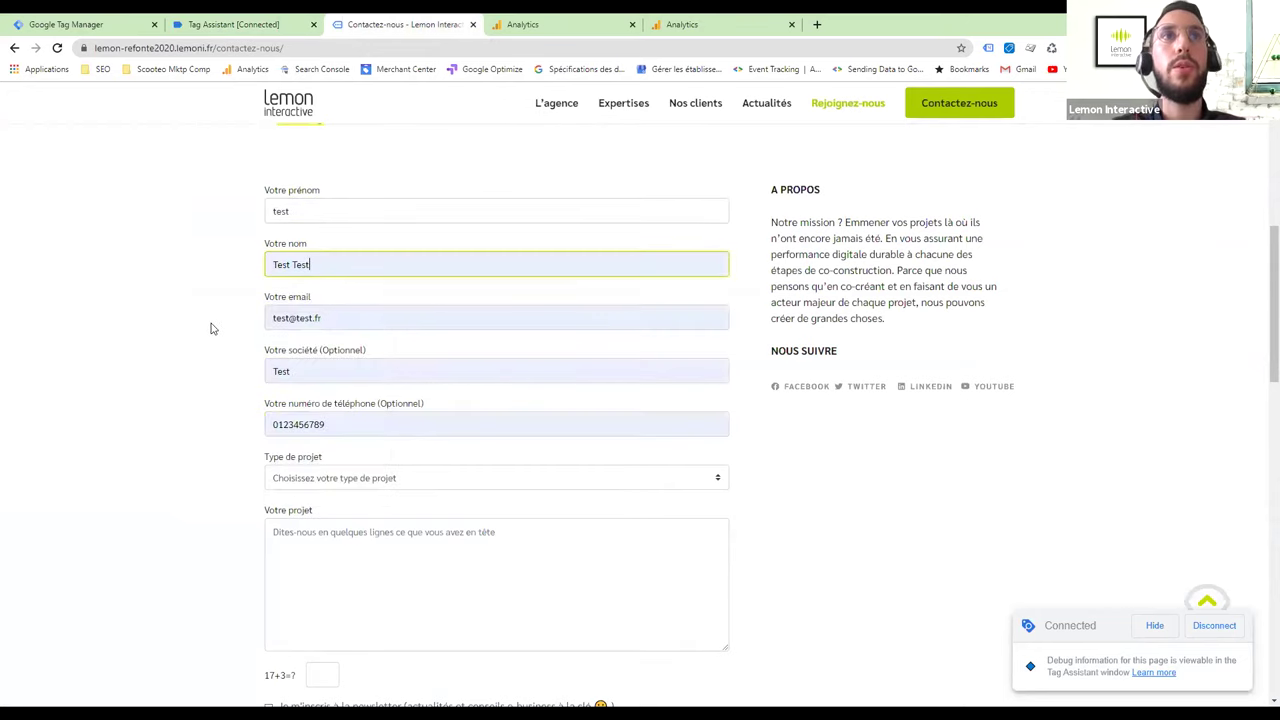
scroll(220, 310, down, 3)
click(290, 24)
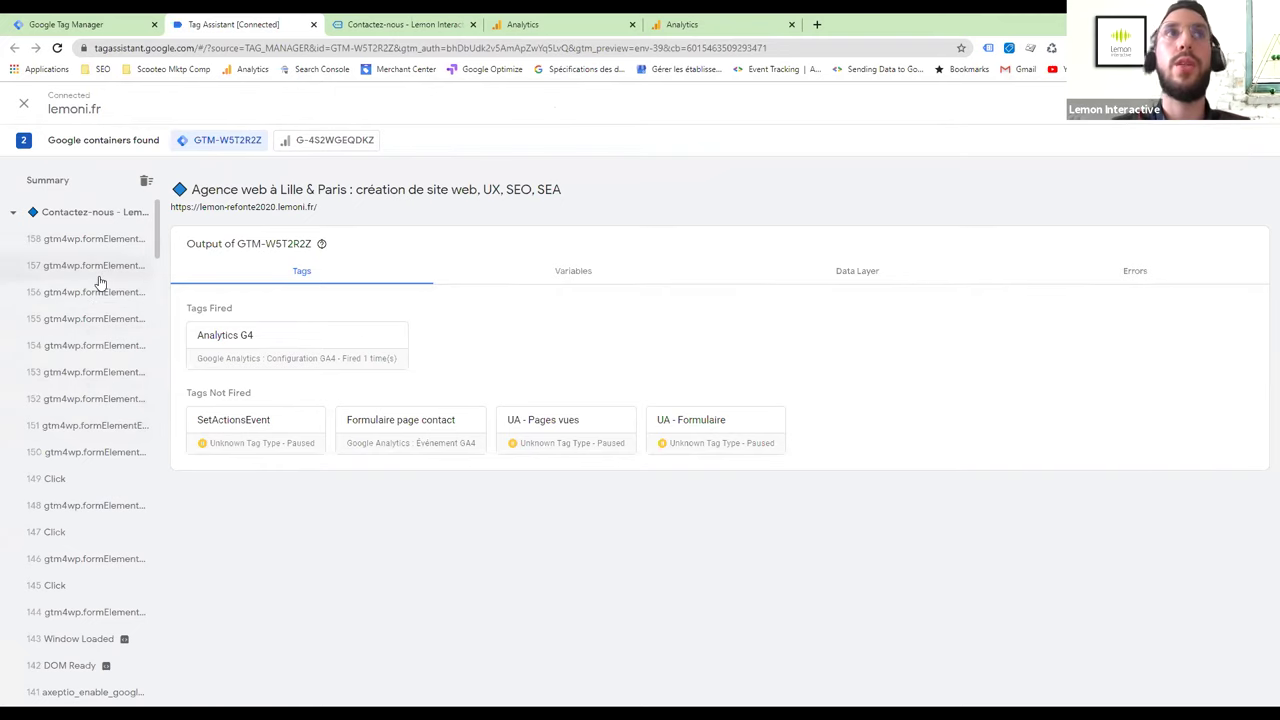
- Complete the contact form with the Candidat project type, project text "test" and captcha answer 20, accept the data consent, and submit it
click(395, 22)
click(367, 287)
click(334, 323)
click(334, 354)
text(test)
click(320, 476)
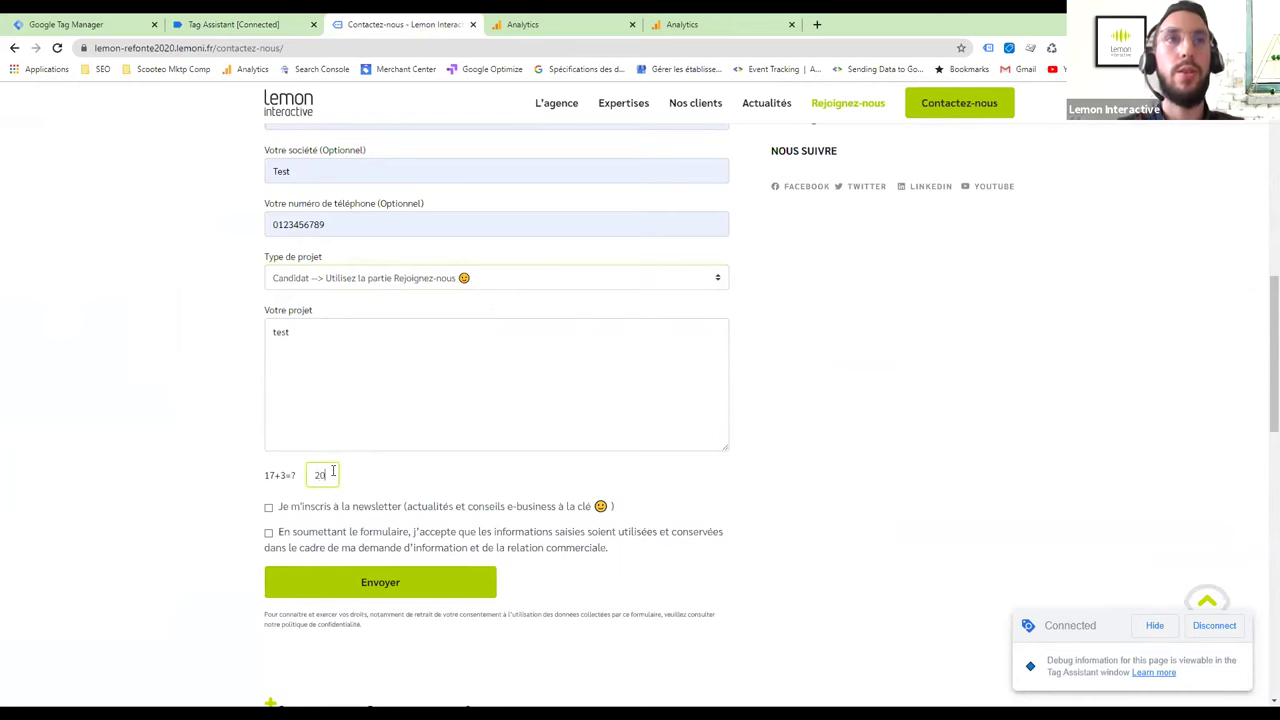
scroll(187, 443, down, 1)
click(268, 399)
click(301, 447)
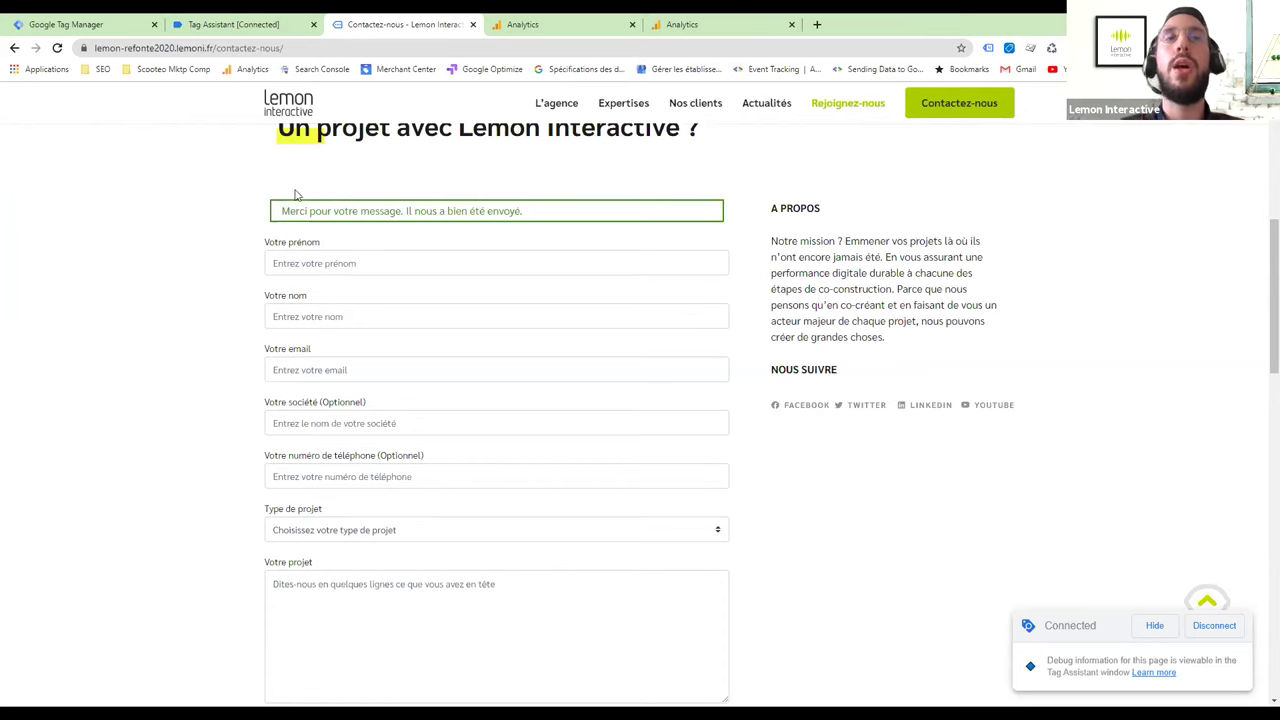
- Inspect the tags fired by the gtm4wp.contactForm7Submitted event in Tag Assistant and compare the event with the submitted contact form
click(258, 20)
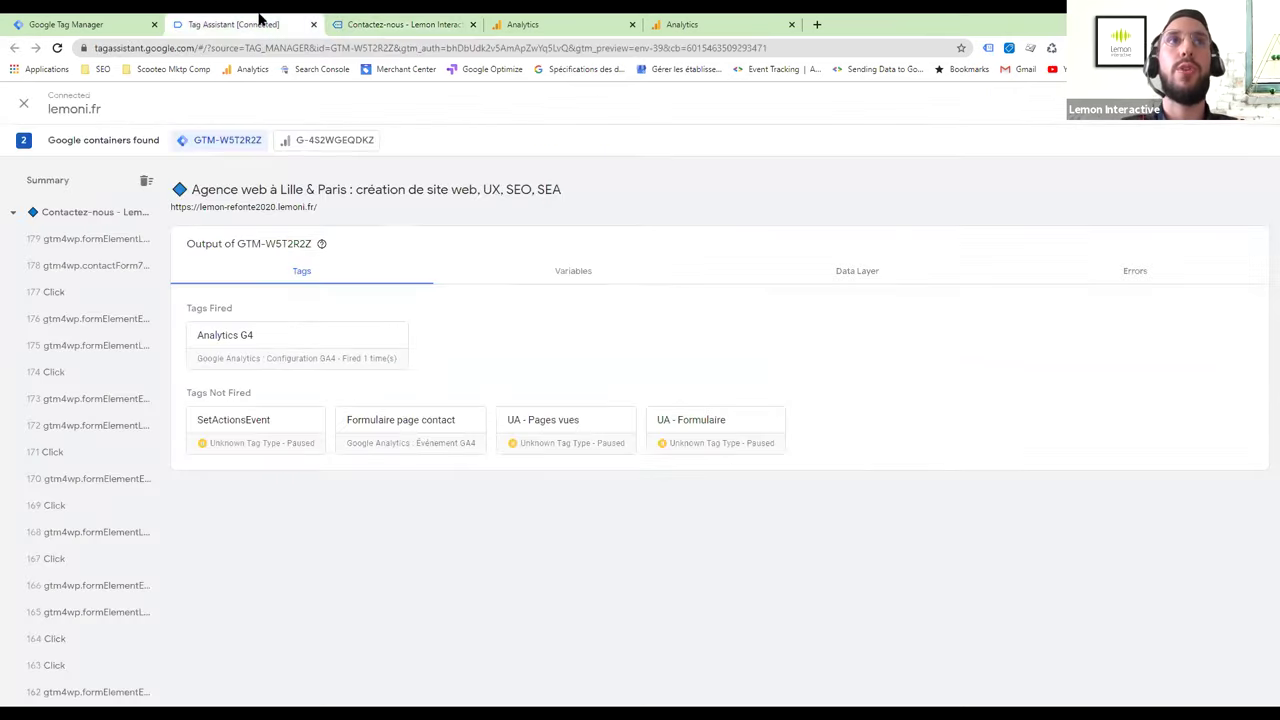
click(108, 267)
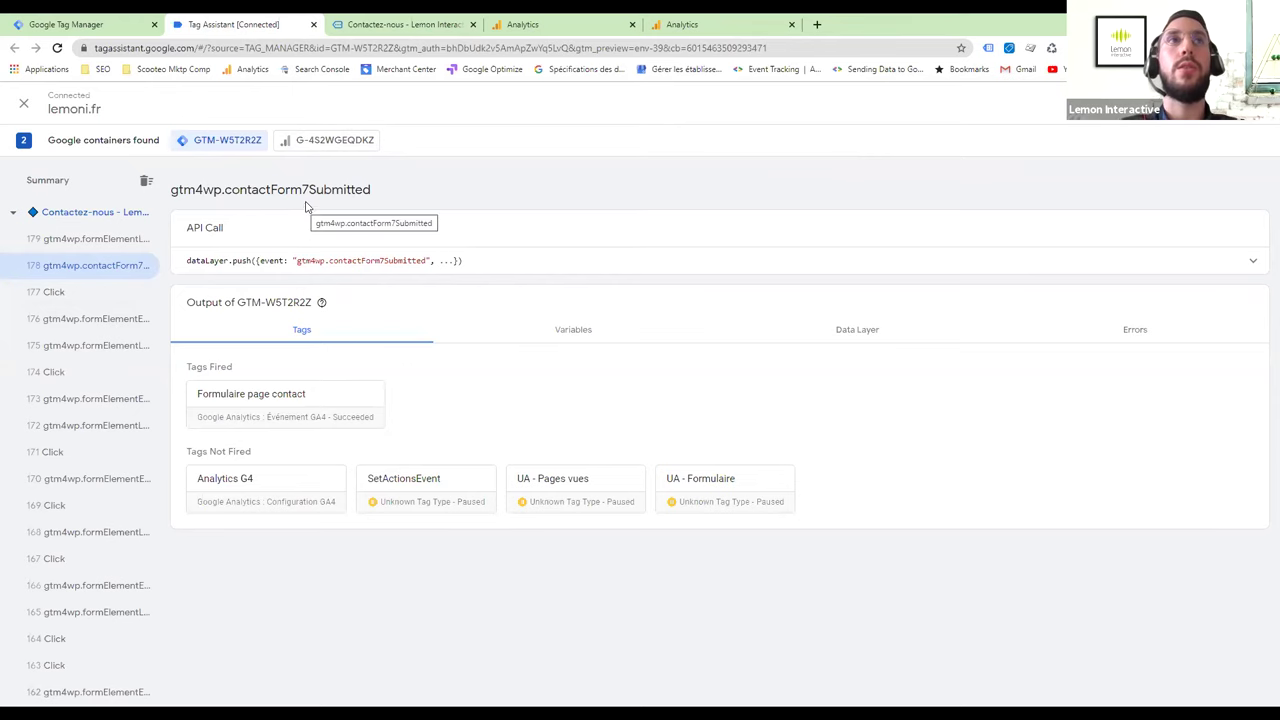
click(374, 14)
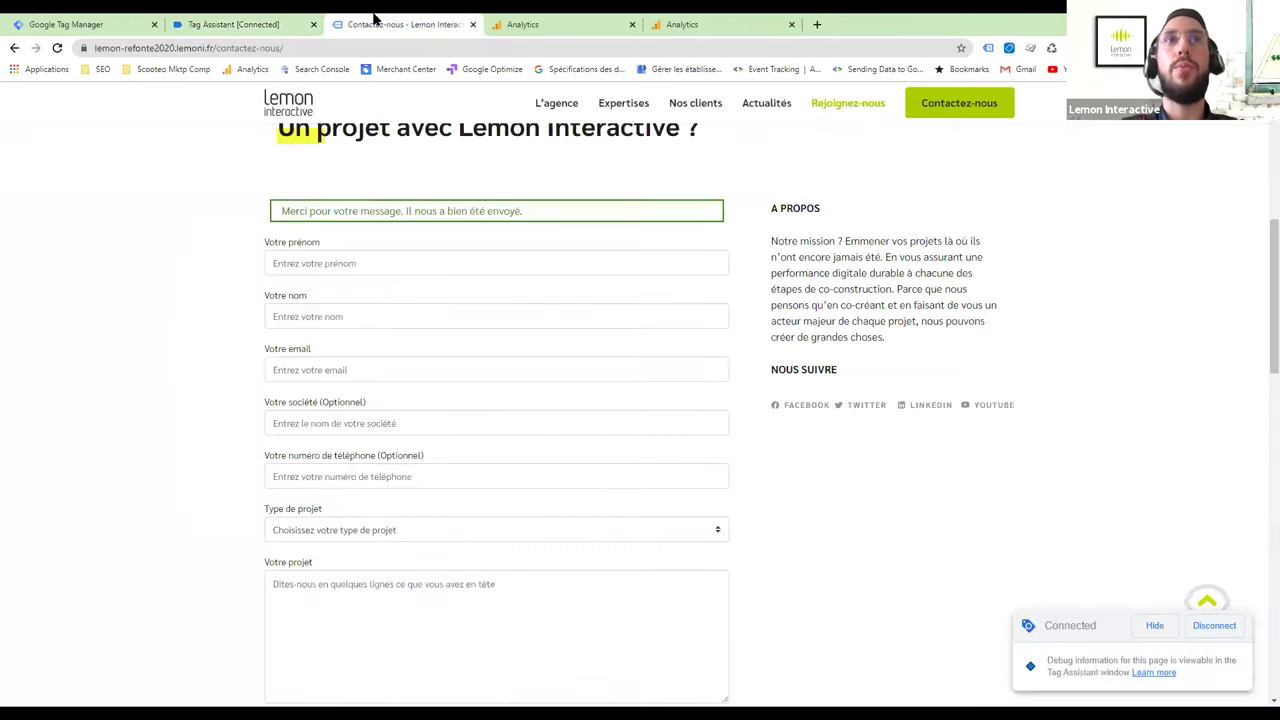
scroll(193, 370, down, 2)
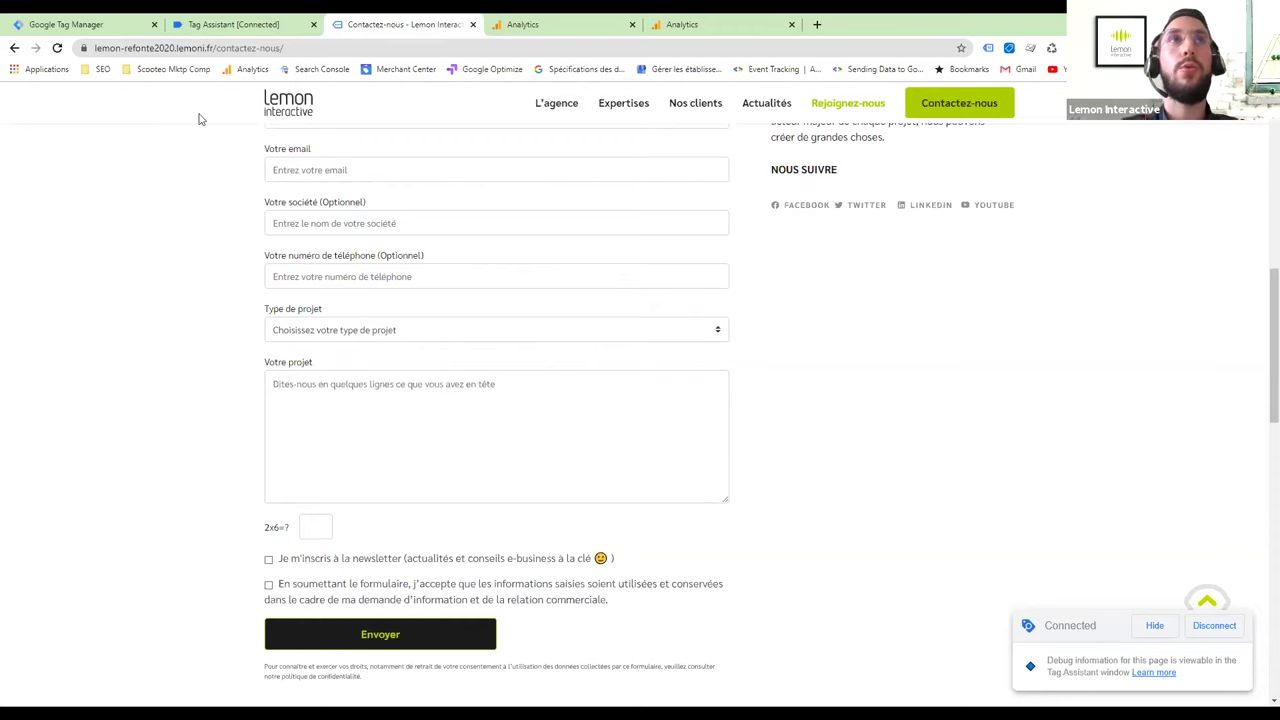
click(265, 20)
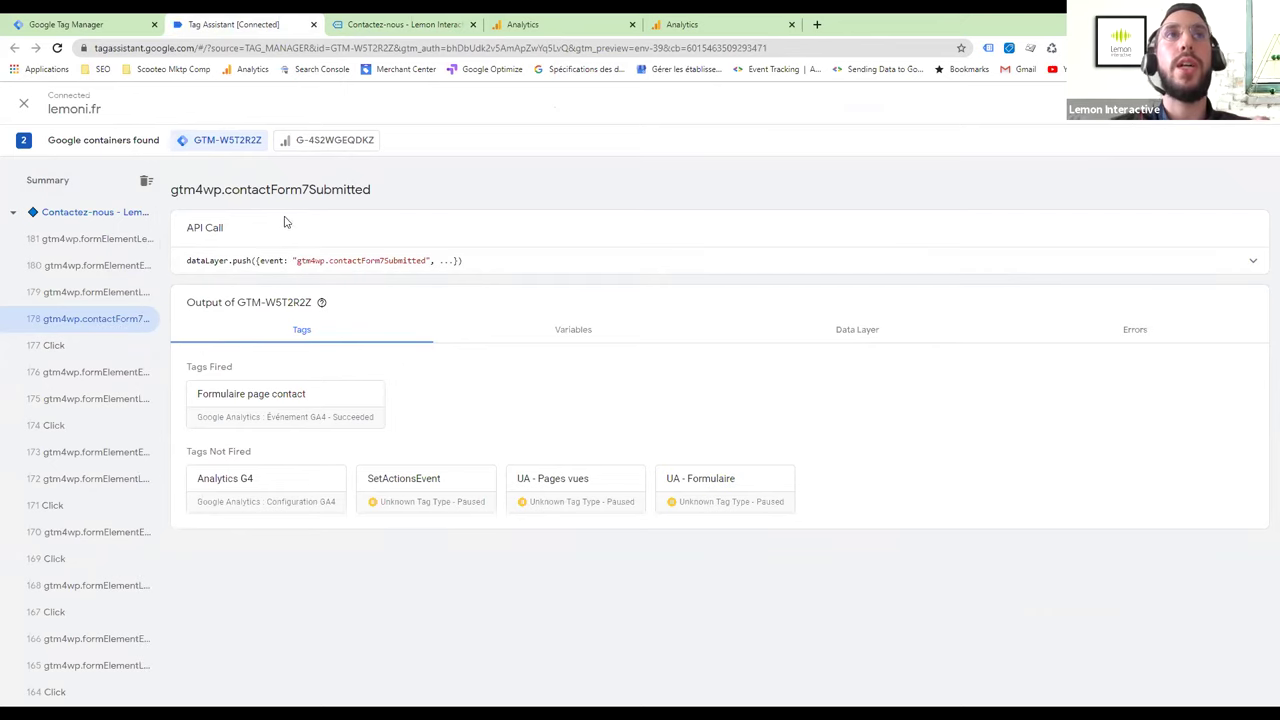
- In Tag Manager's triggers, browse the types available for a new trigger, leave without creating one, and open the Formulaire Page Contact trigger
click(97, 28)
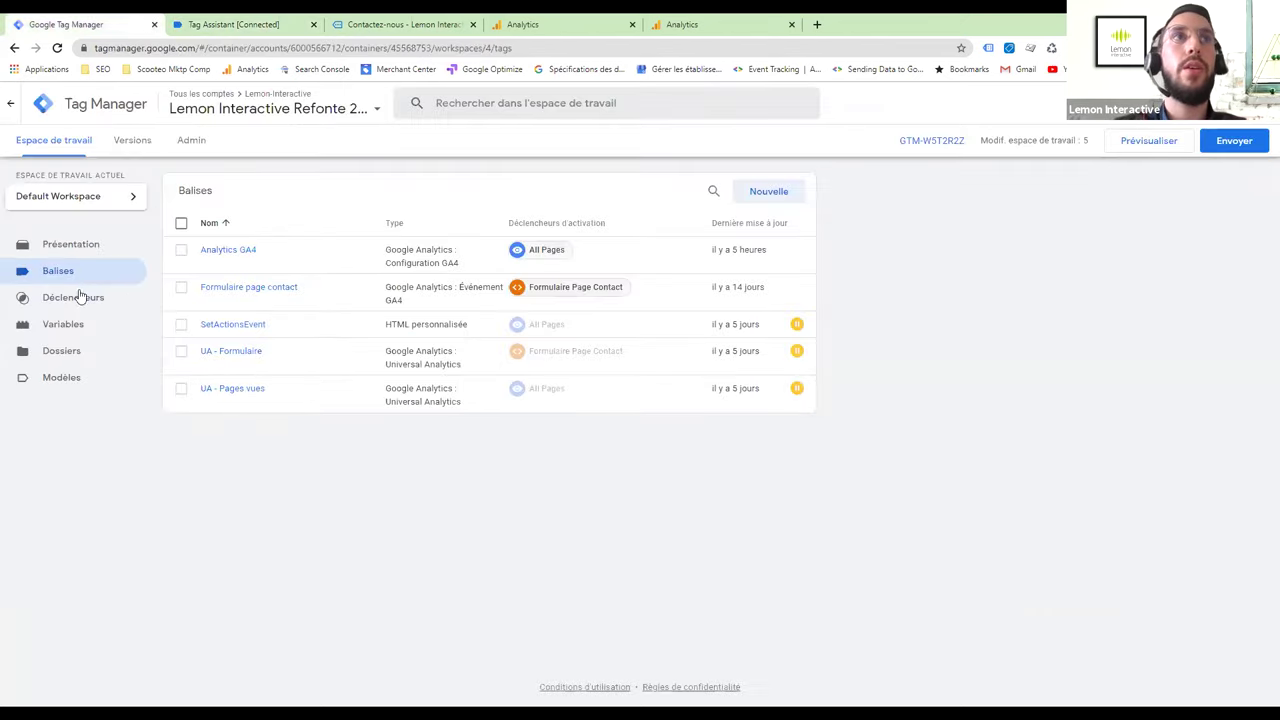
click(72, 300)
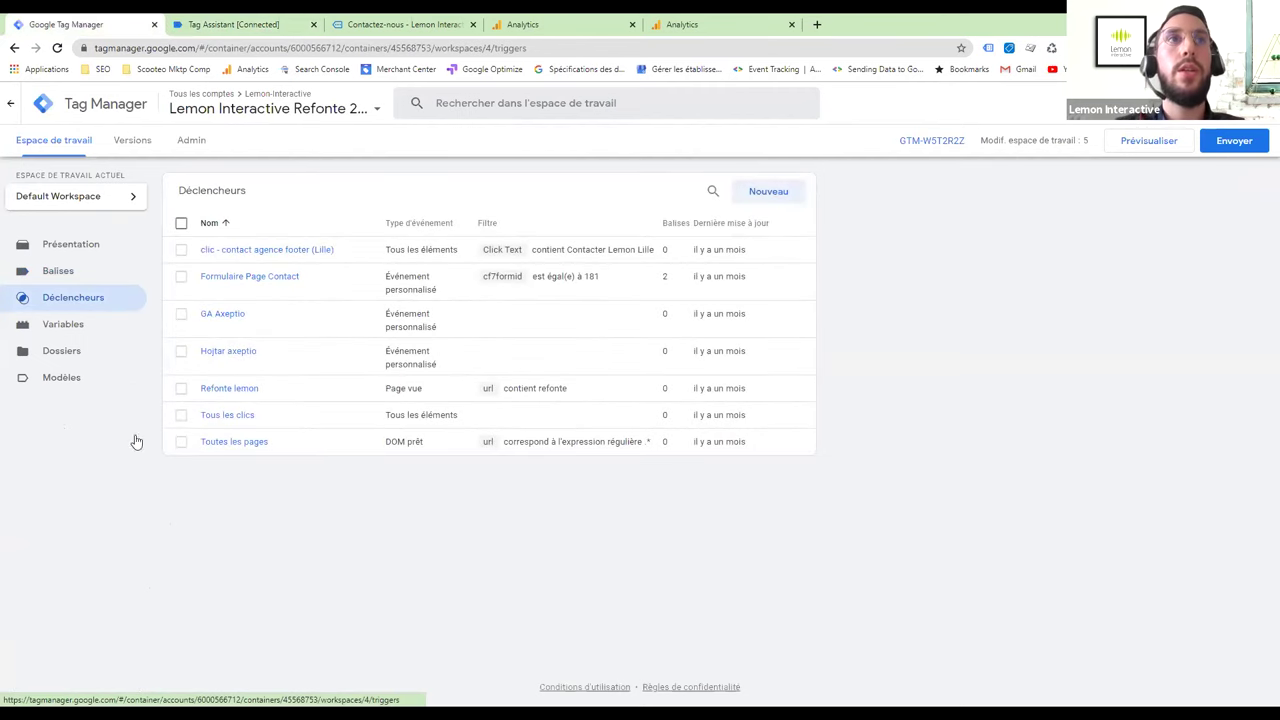
click(780, 196)
click(877, 240)
scroll(1005, 685, down, 3)
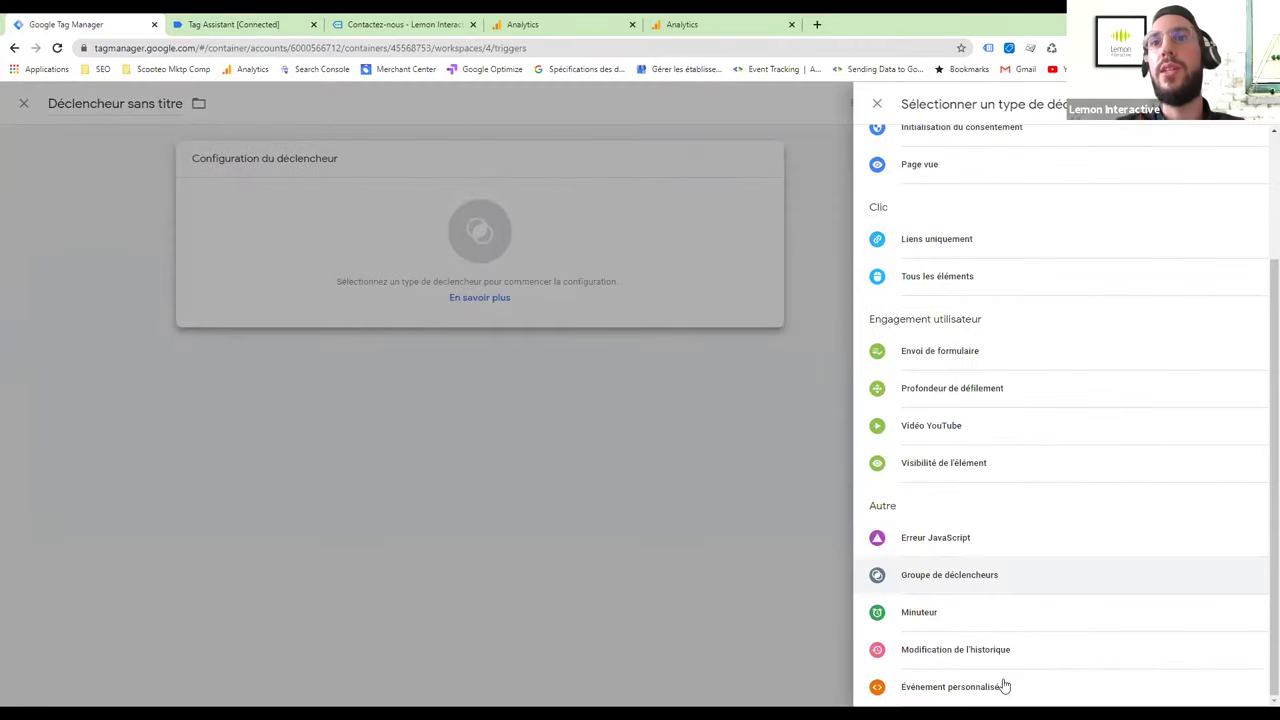
click(129, 463)
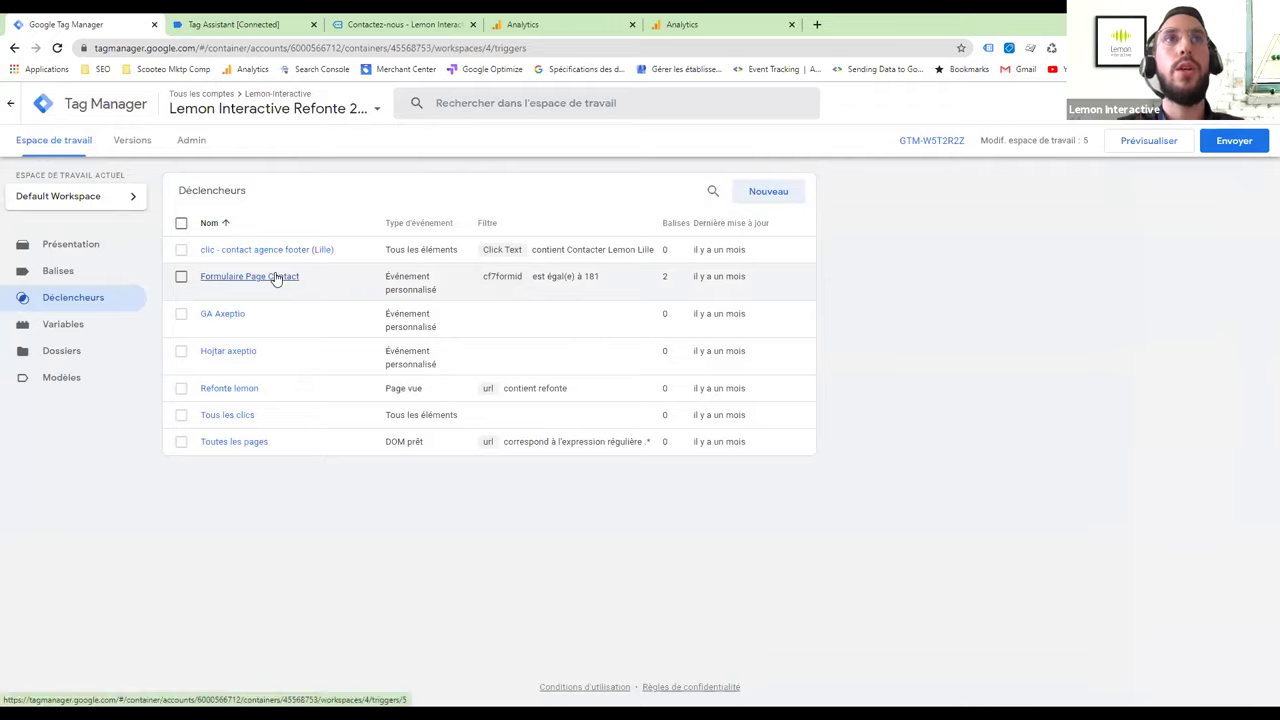
click(276, 279)
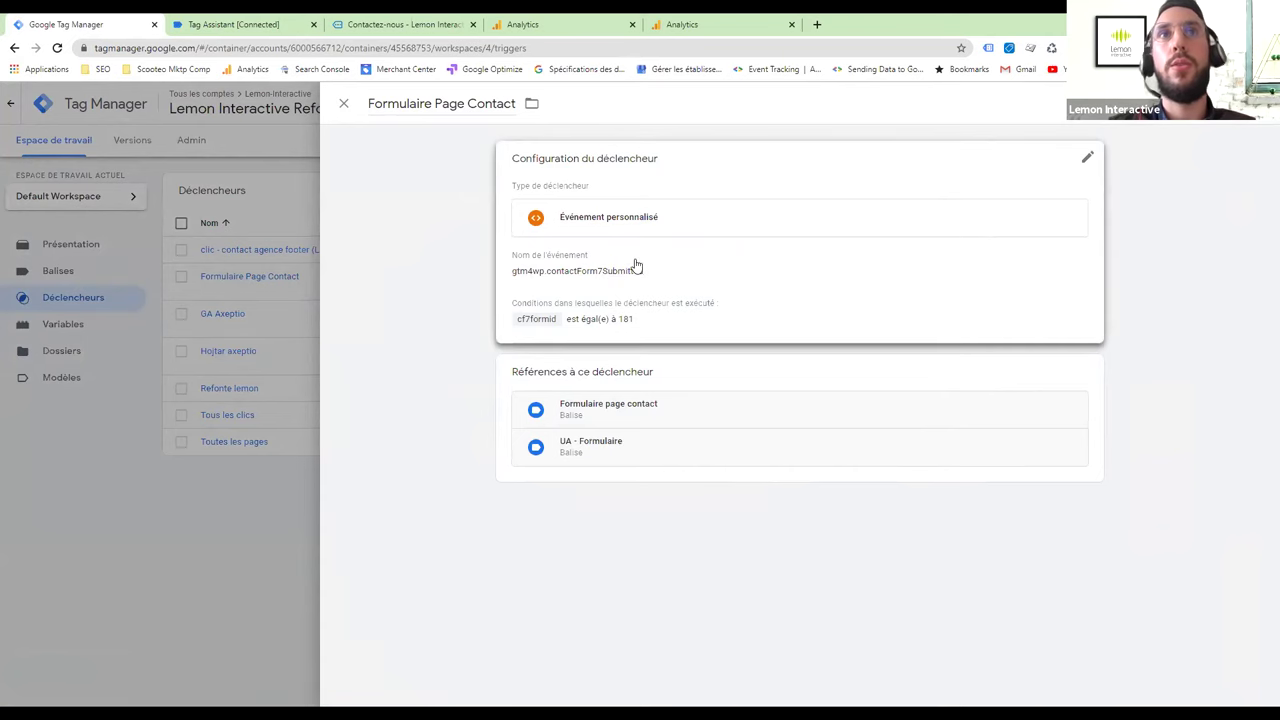
- Review the Formulaire page contact tag in Tag Manager, then reopen the Formulaire Page Contact trigger to check its firing condition
click(290, 466)
click(90, 282)
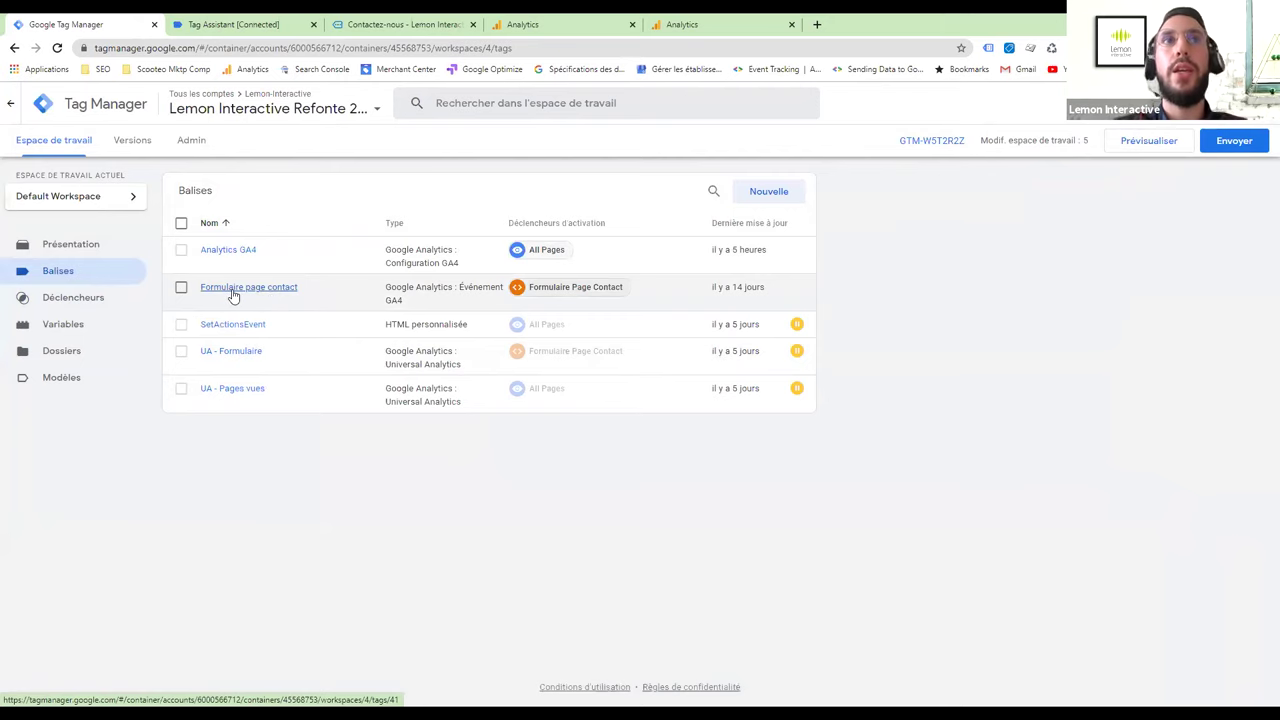
click(243, 20)
click(79, 211)
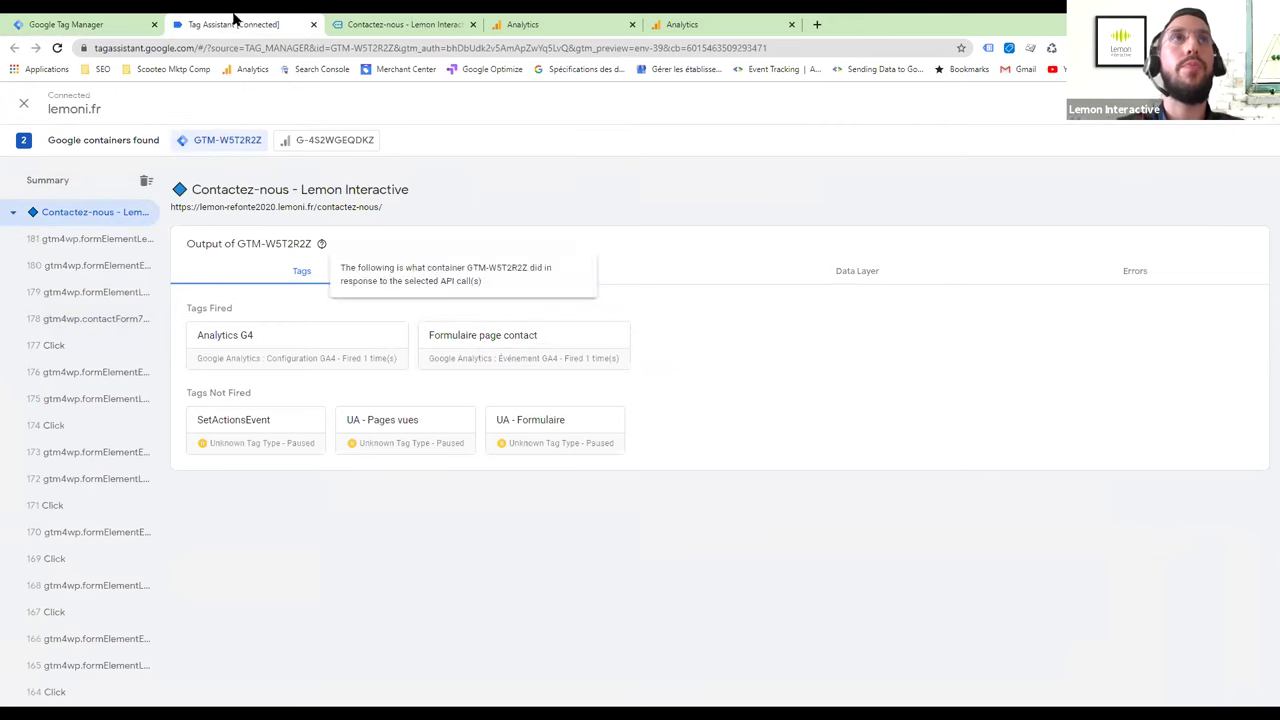
click(114, 23)
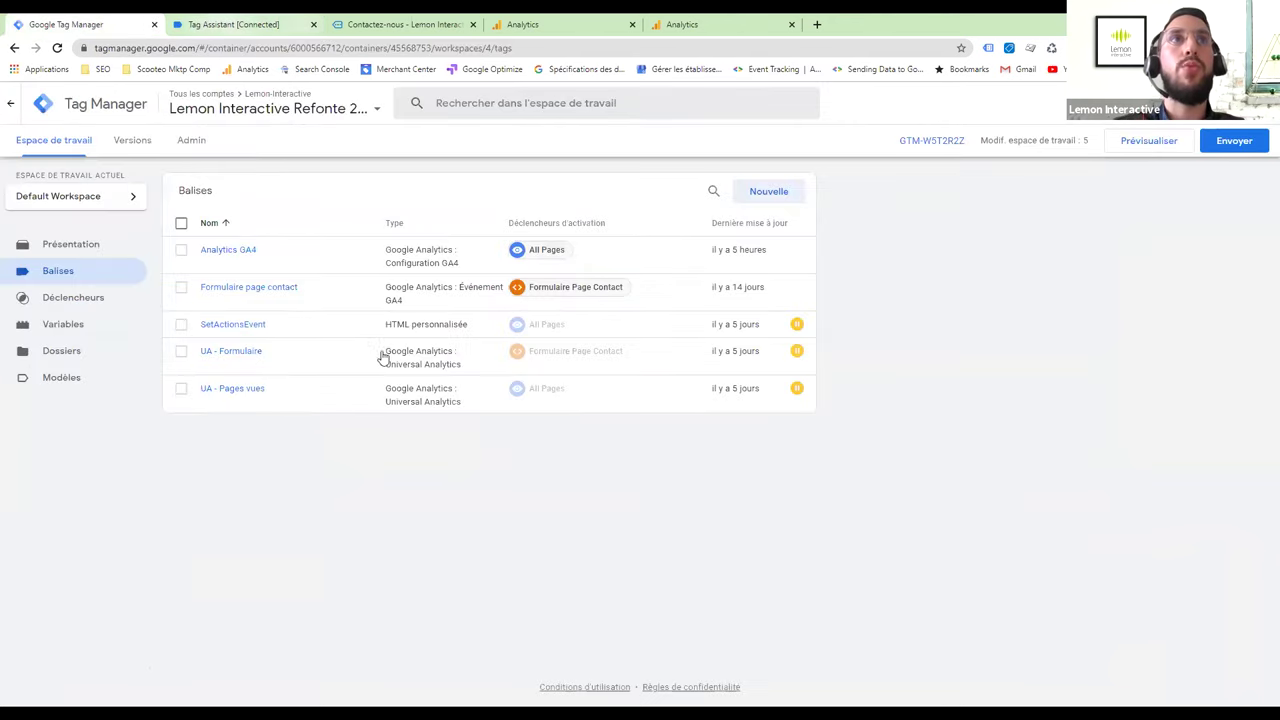
click(280, 290)
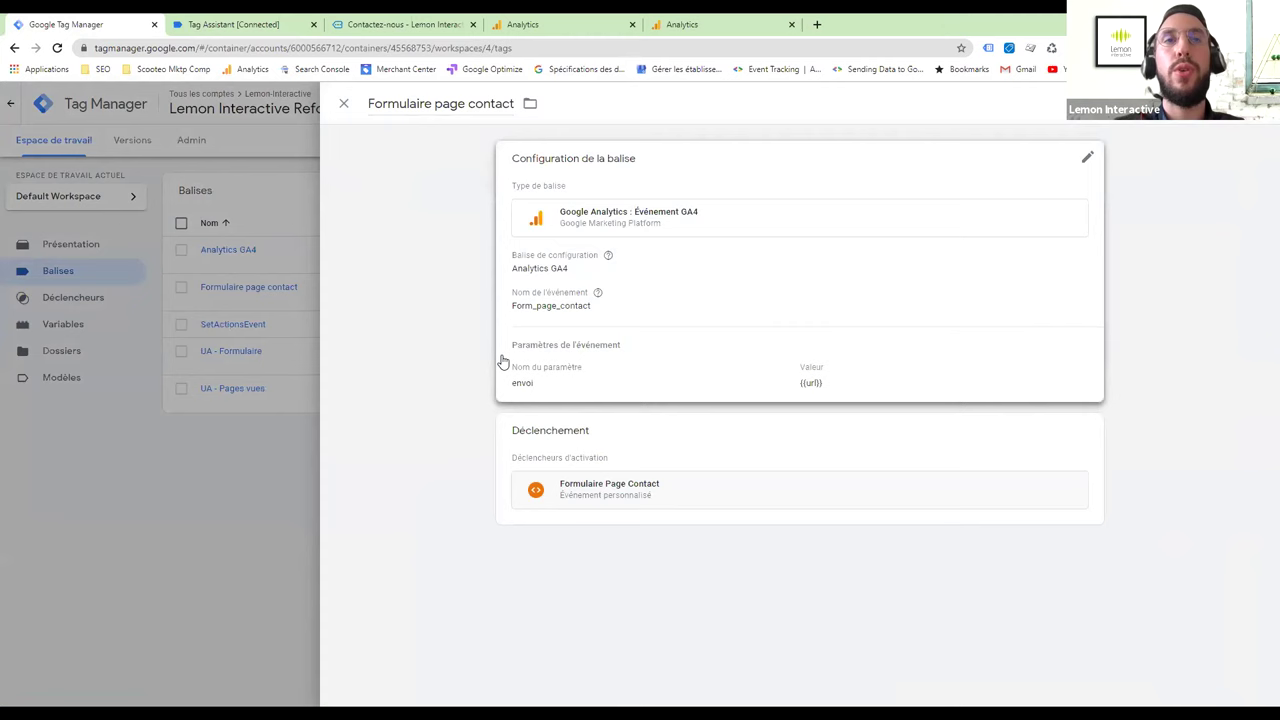
click(265, 446)
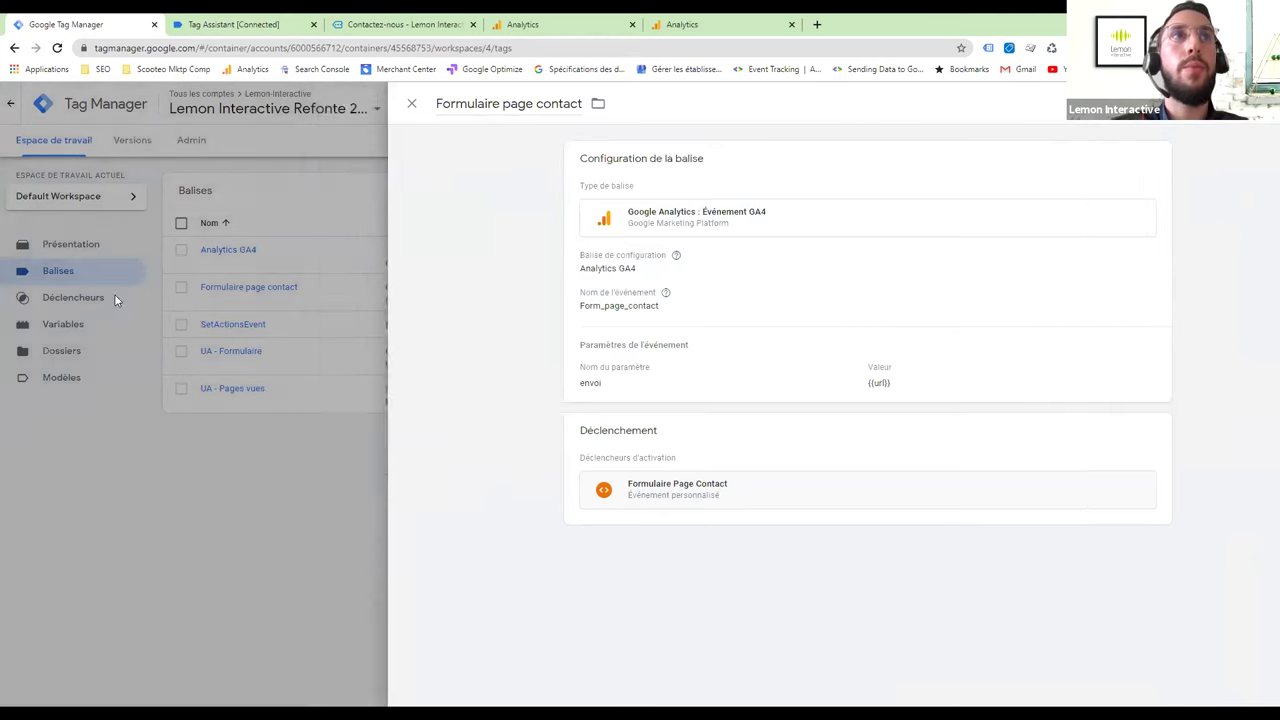
click(100, 297)
click(271, 277)
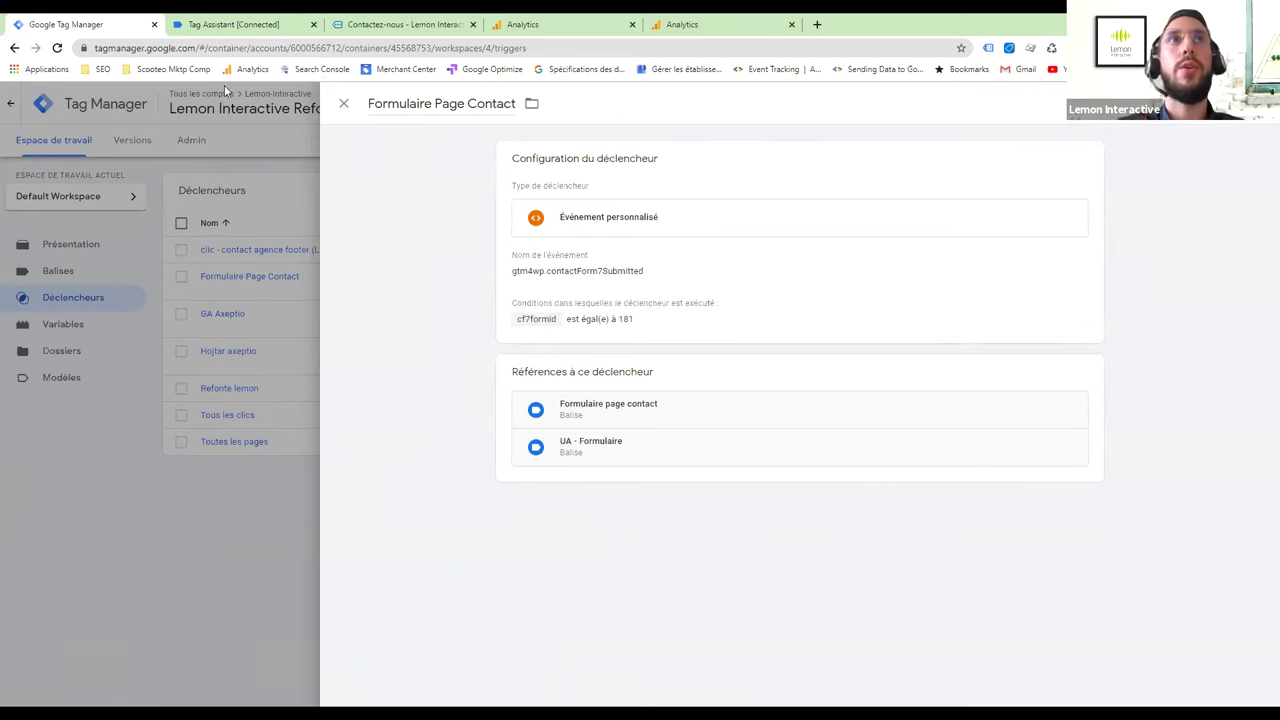
- In Tag Assistant, examine the cf7formid entry in the data layer of the gtm4wp.contactForm7Submitted event
click(240, 22)
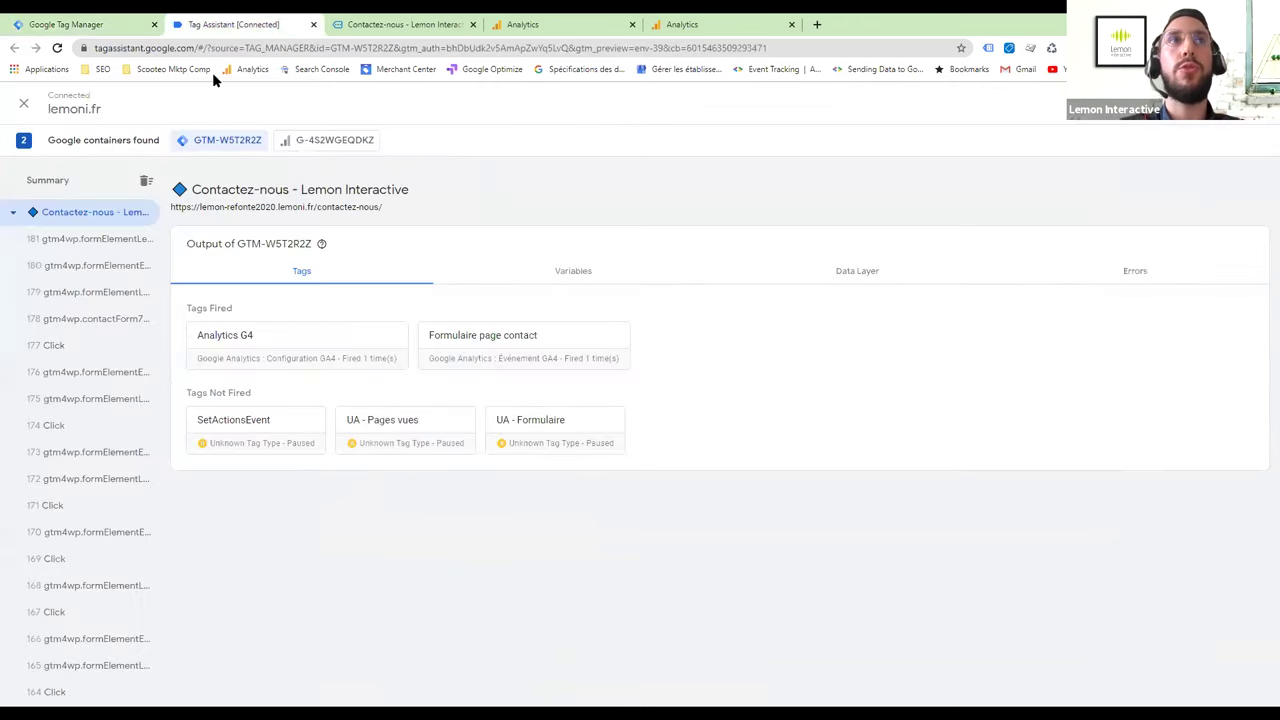
click(103, 320)
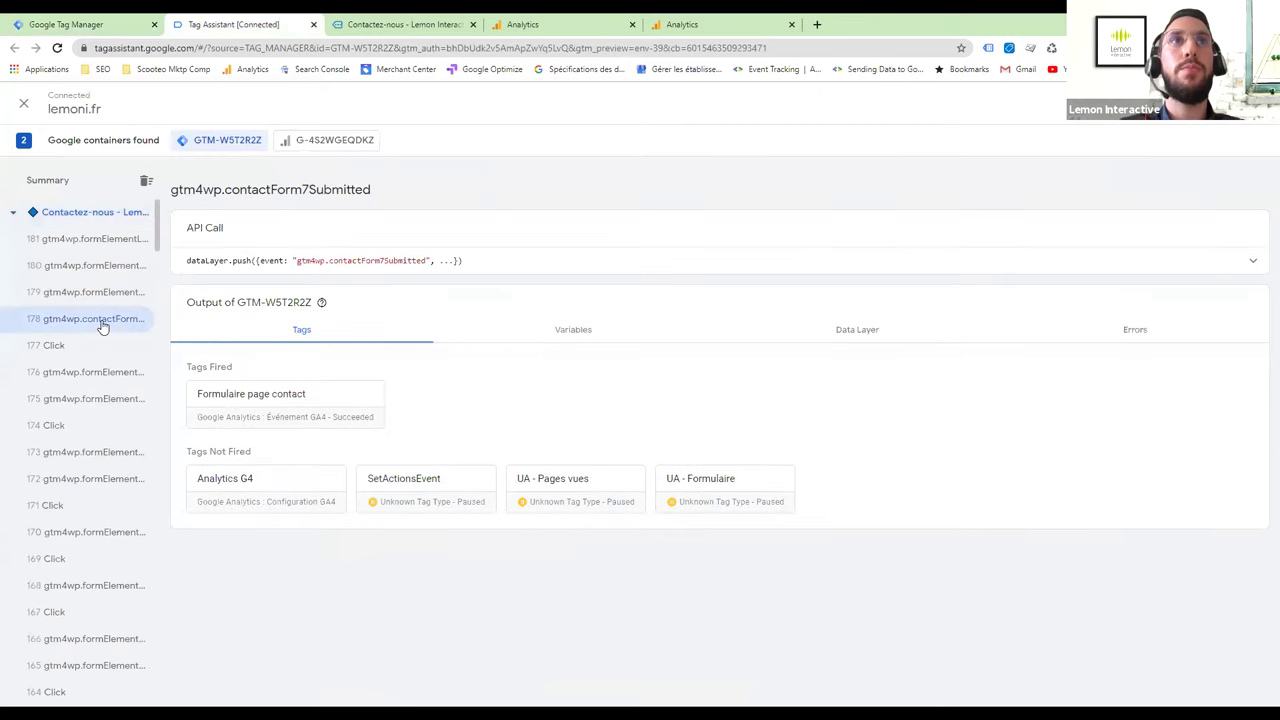
click(874, 330)
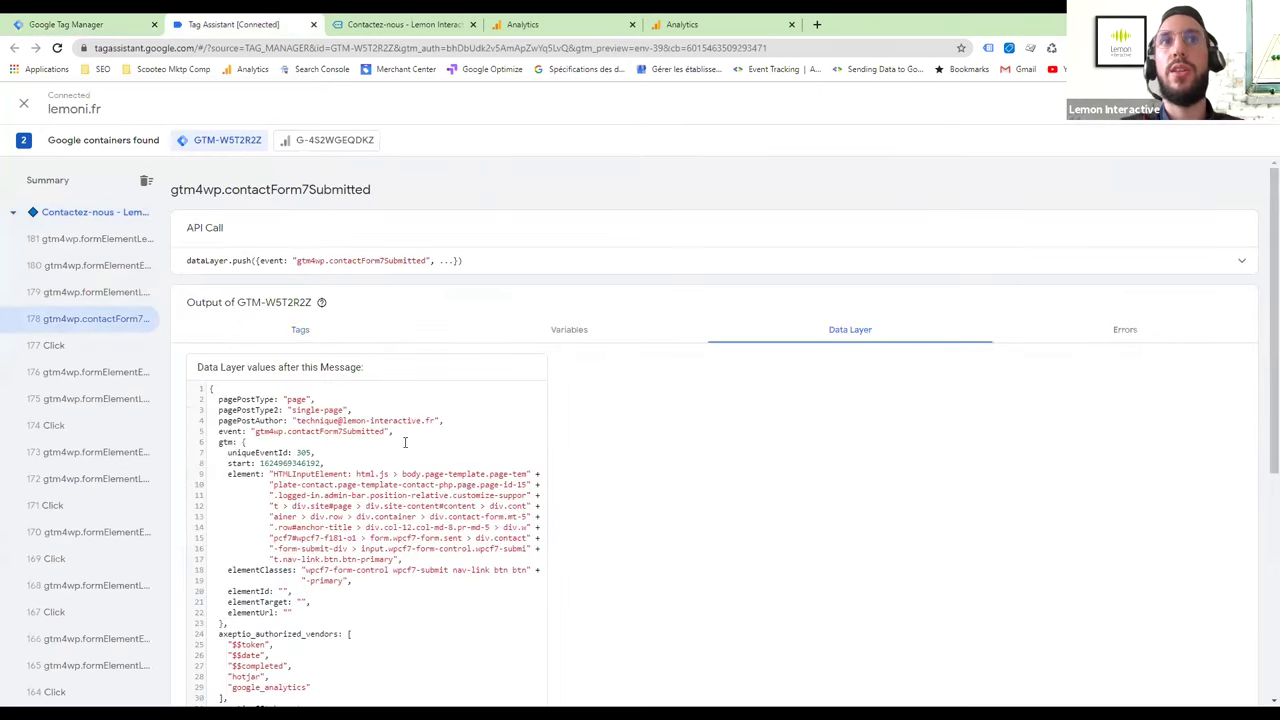
scroll(405, 442, down, 5)
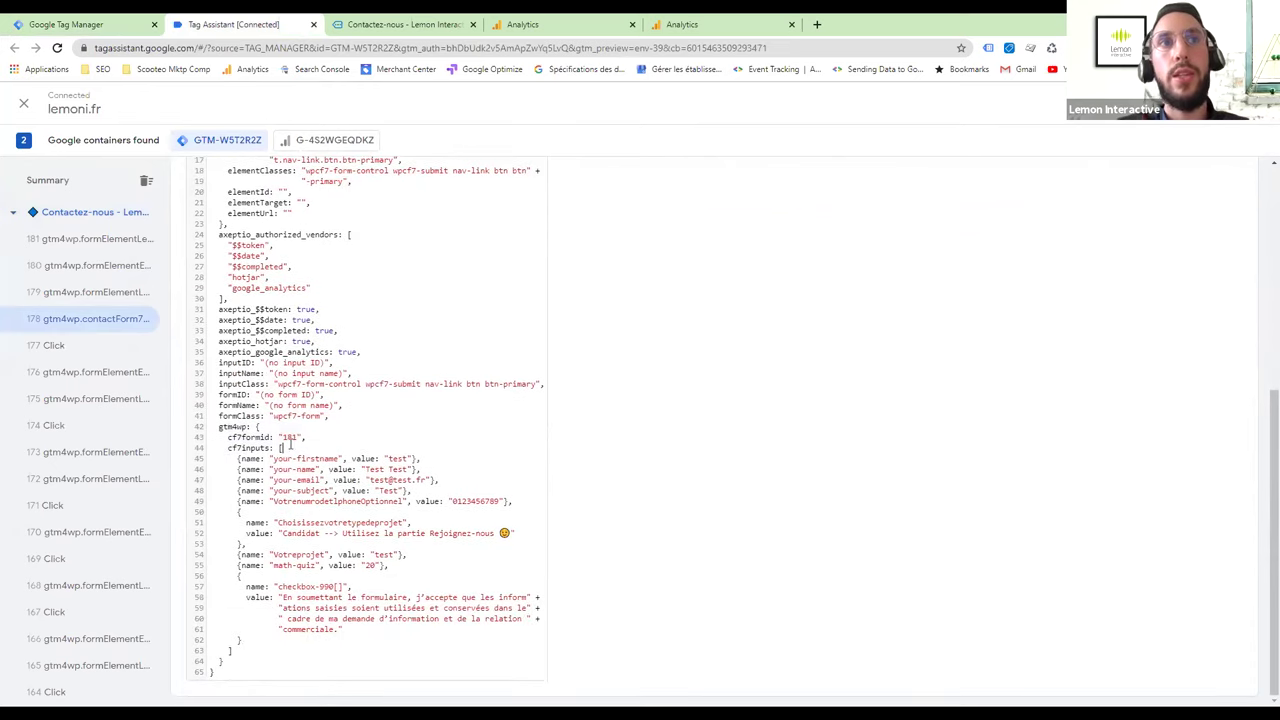
double_click(292, 437)
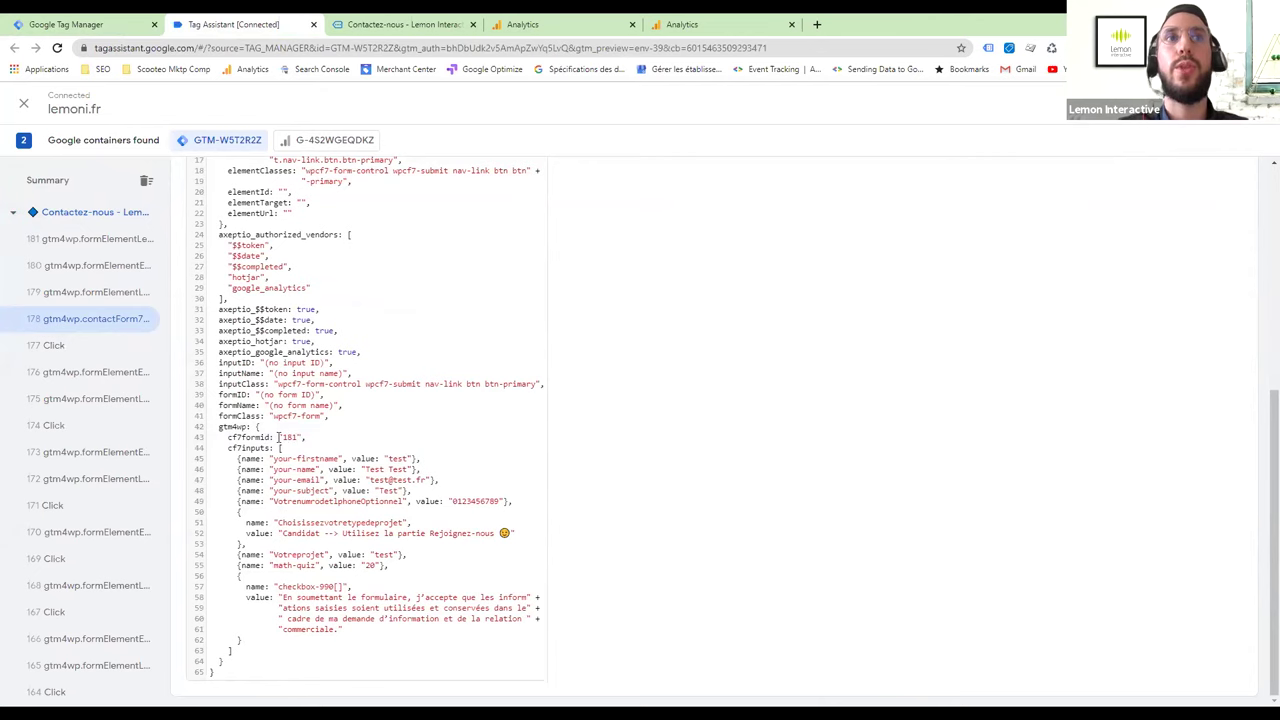
drag(294, 435, 228, 446)
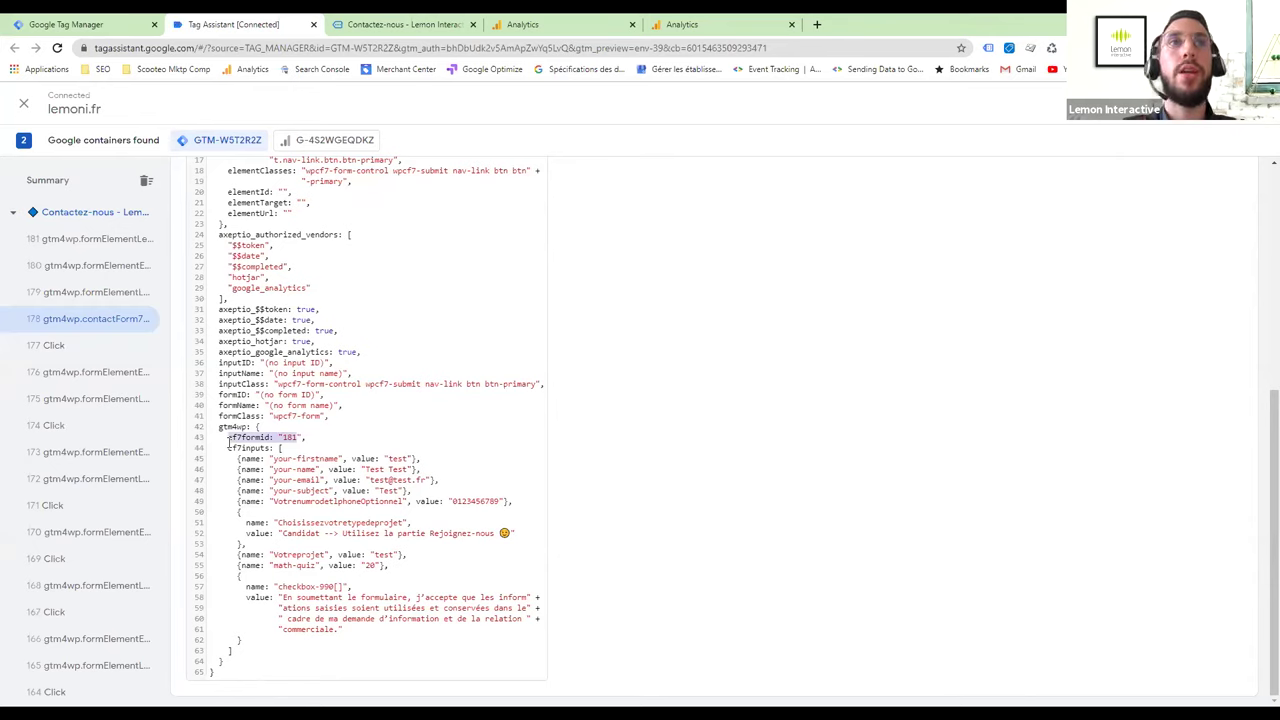
click(240, 442)
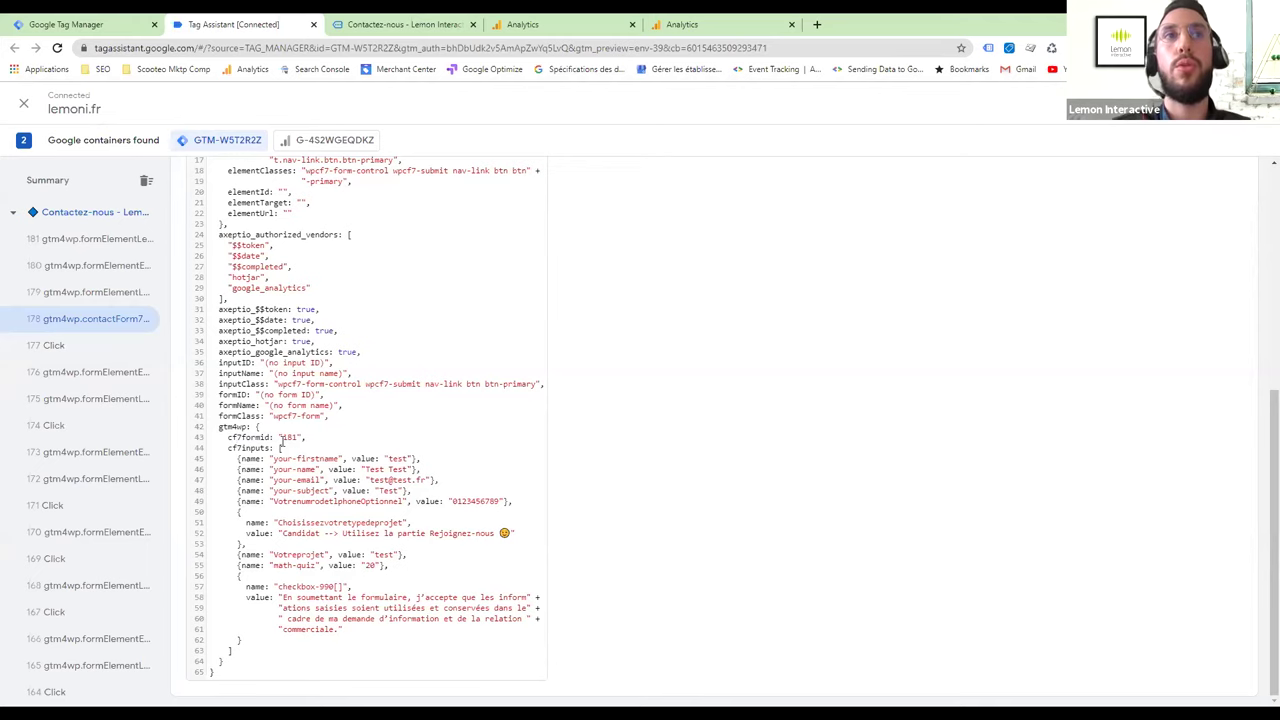
scroll(278, 428, up, 2)
scroll(278, 435, down, 2)
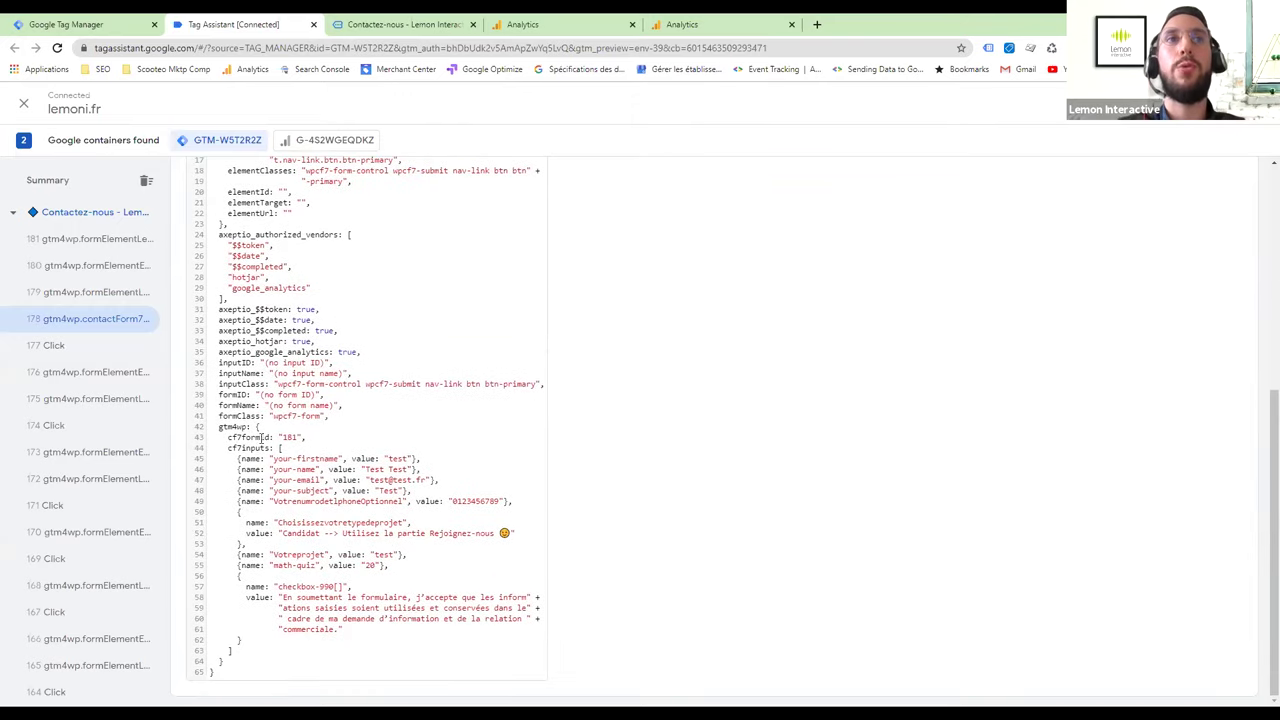
drag(244, 437, 306, 437)
click(347, 447)
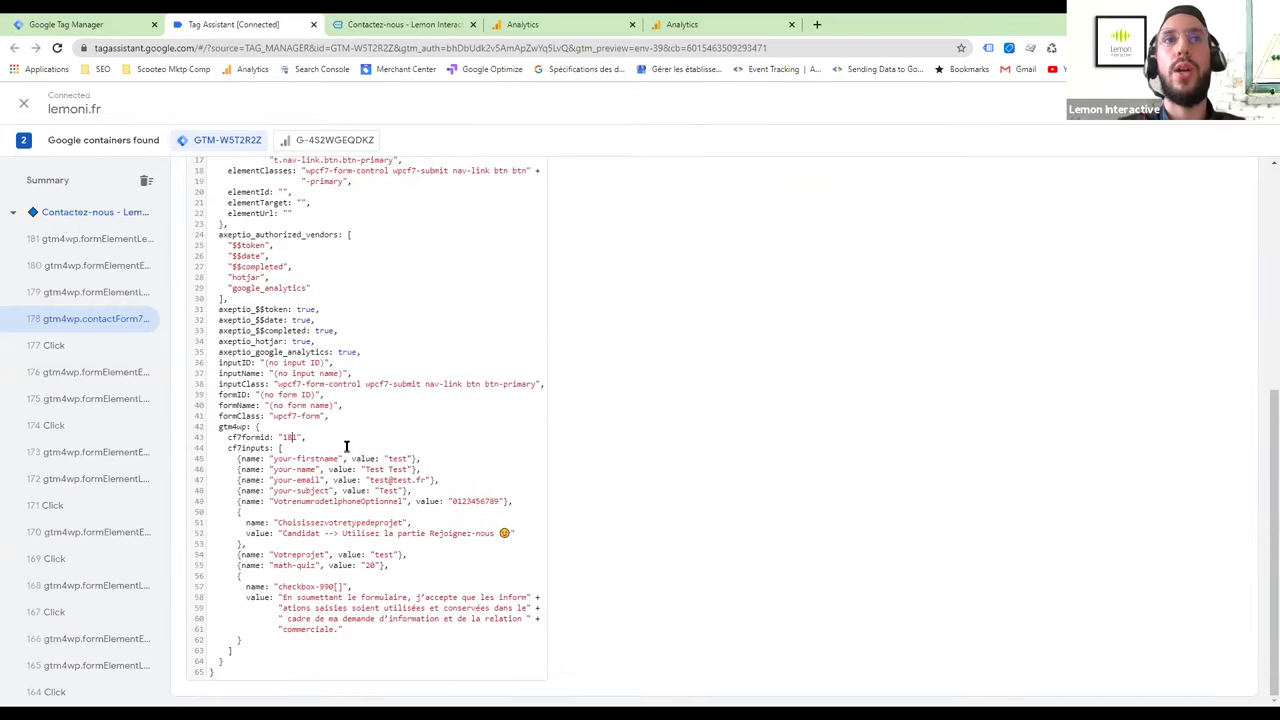
scroll(545, 347, up, 10)
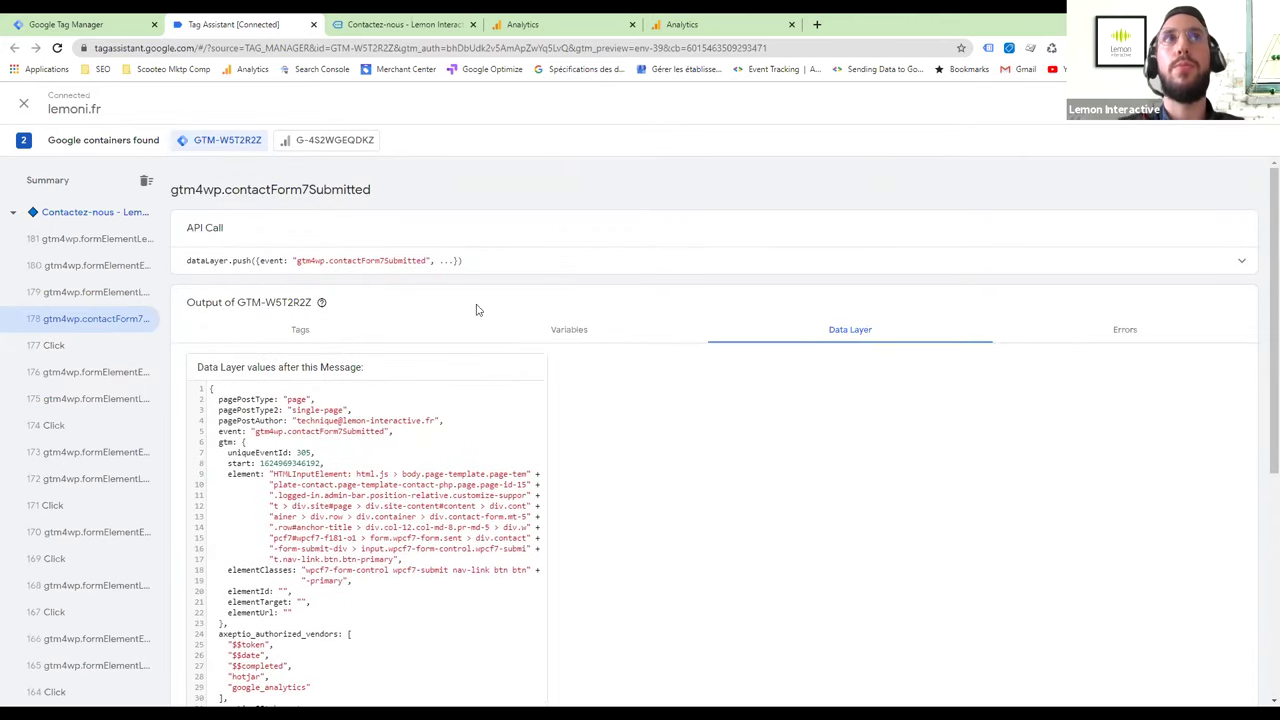
- View the user-defined variables in Tag Manager and compare them with the gtm4wp entry in Tag Assistant's data layer
click(106, 20)
click(197, 568)
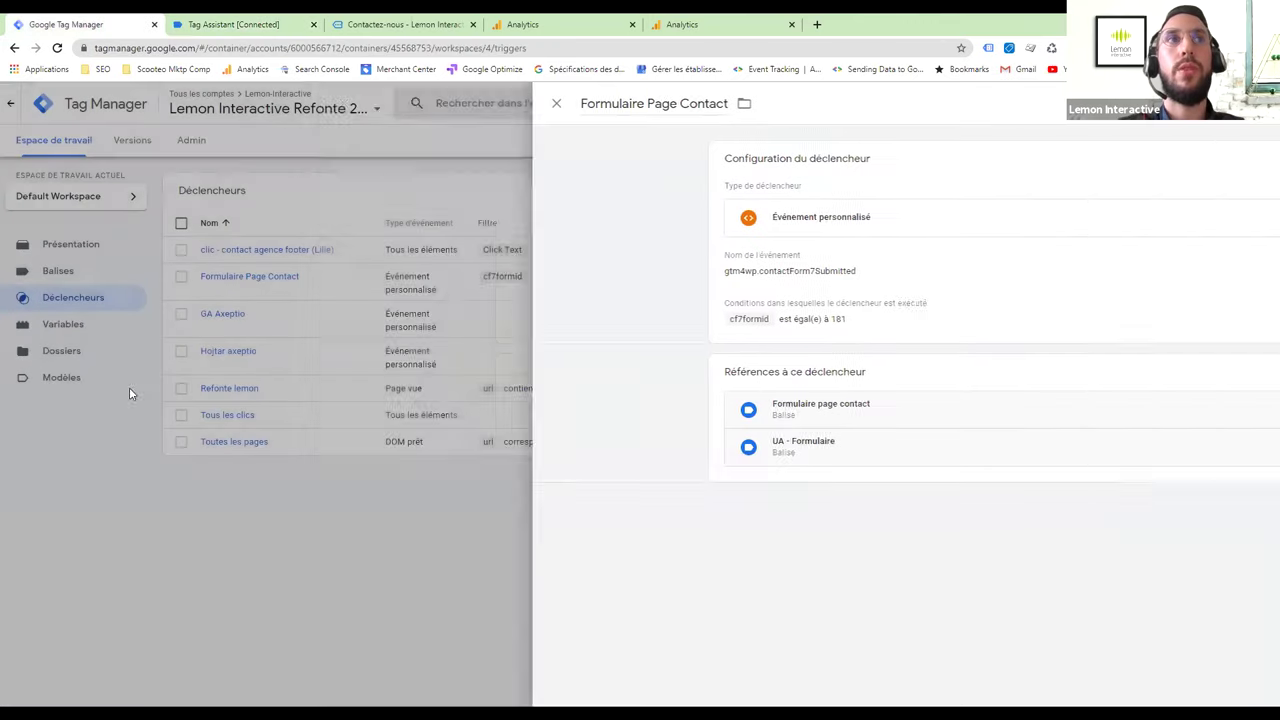
click(85, 326)
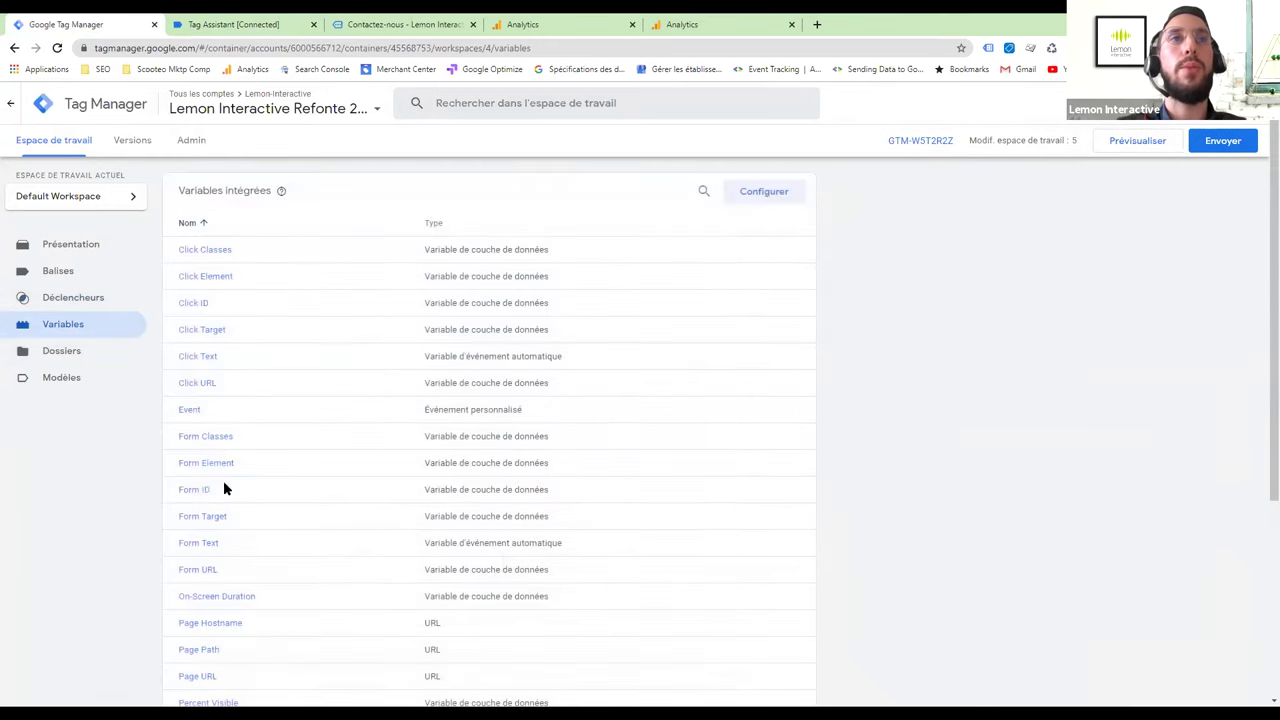
scroll(223, 489, down, 3)
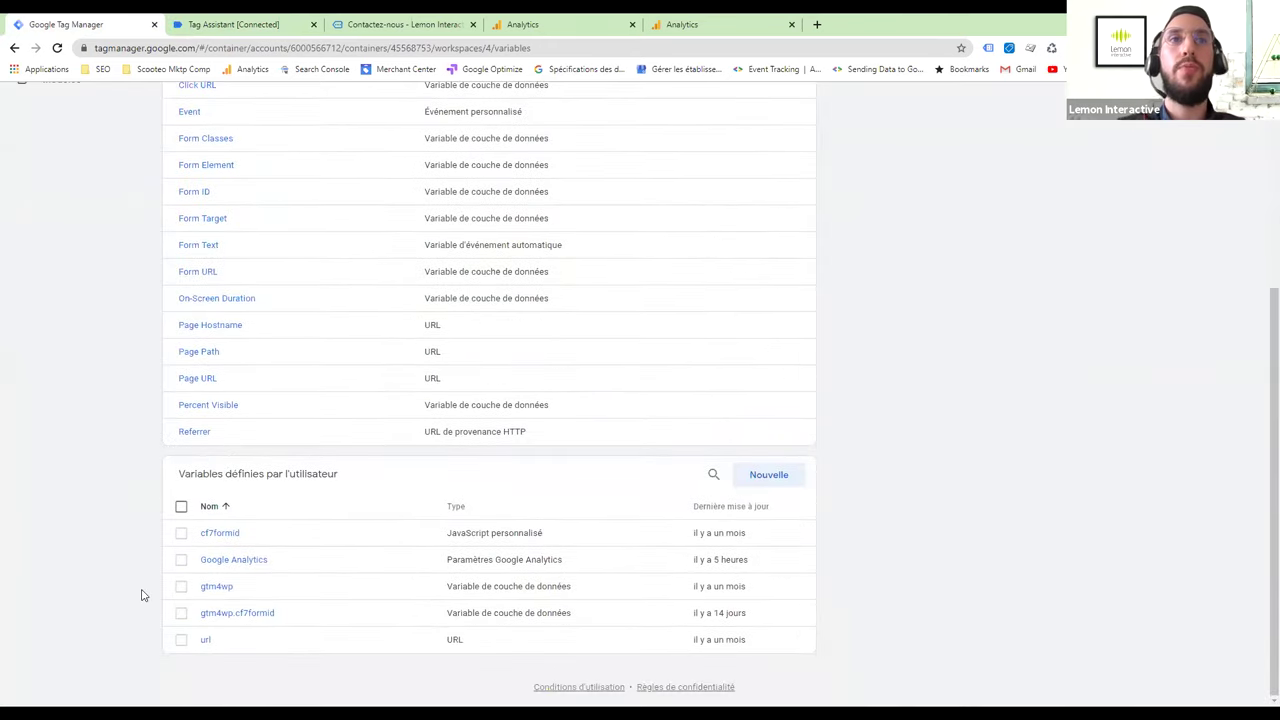
click(235, 24)
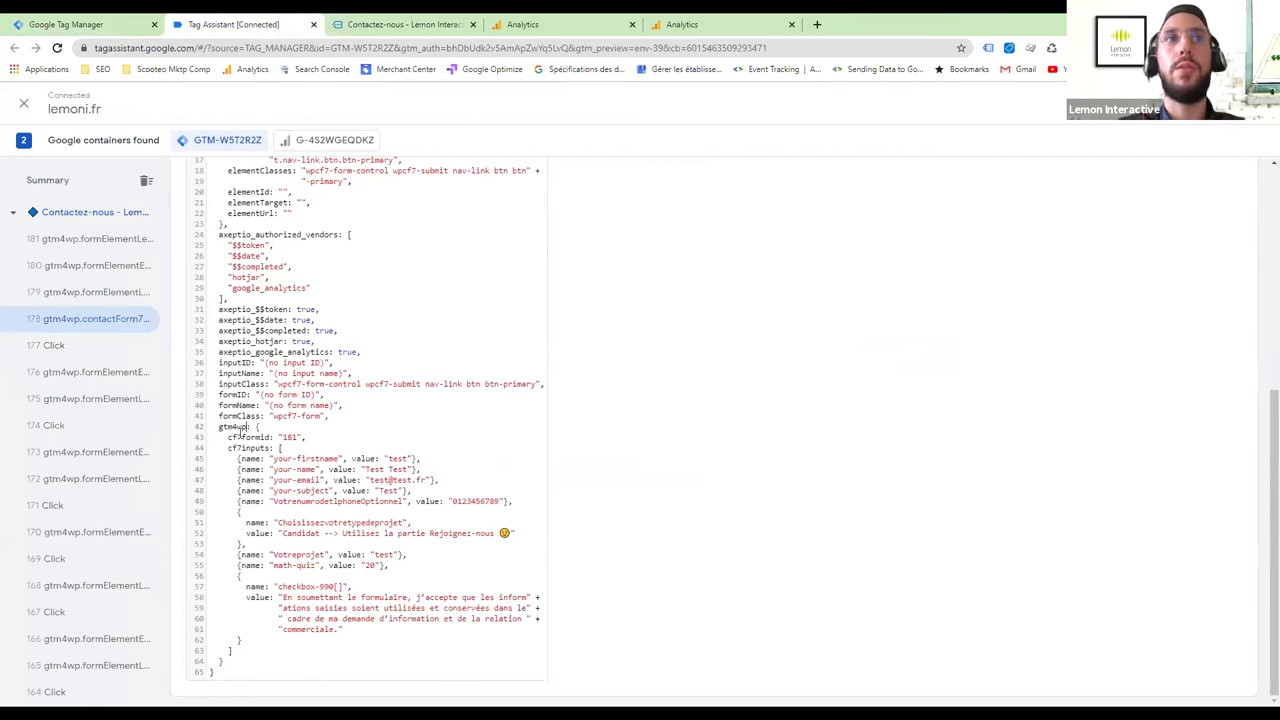
click(47, 20)
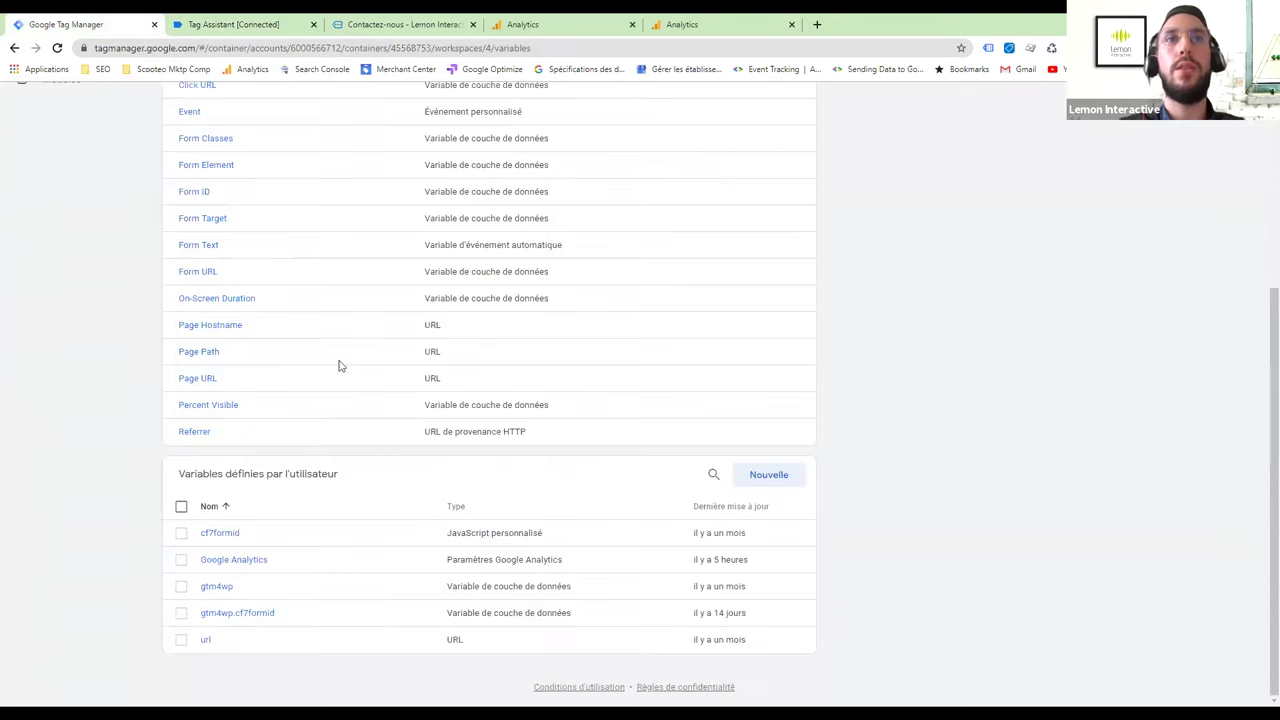
click(768, 474)
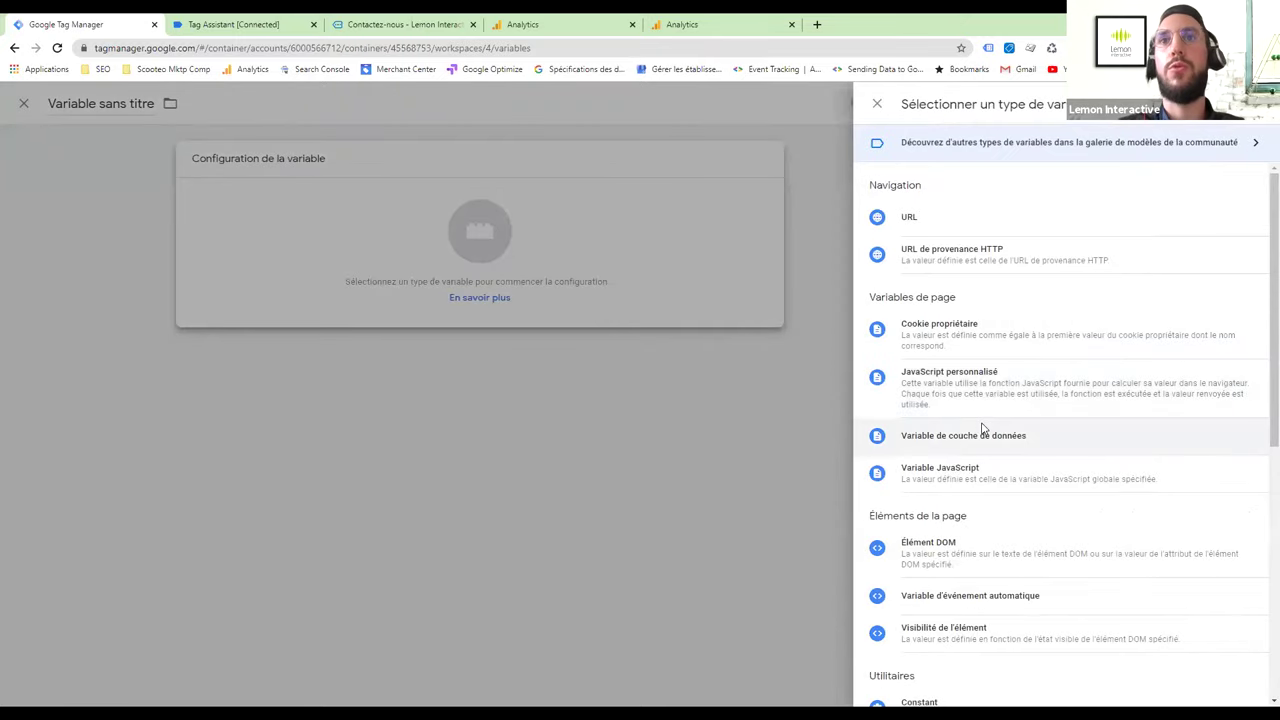
click(981, 432)
click(230, 20)
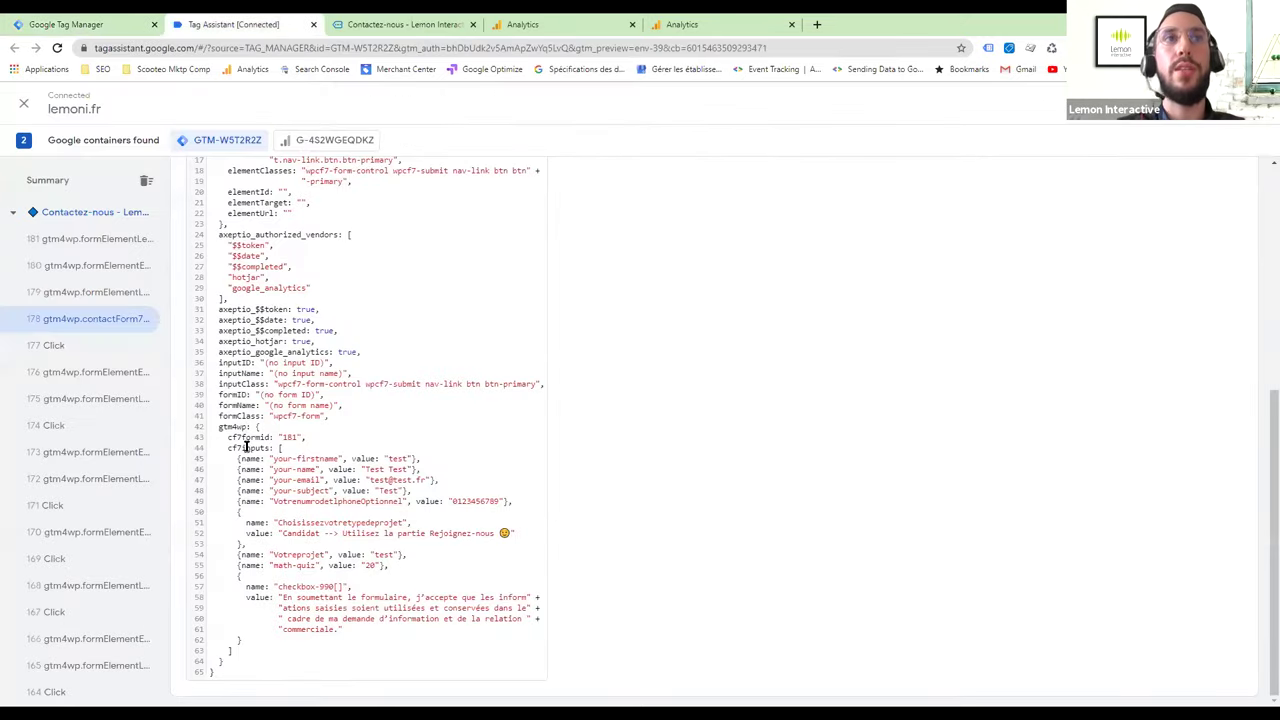
click(80, 22)
click(533, 287)
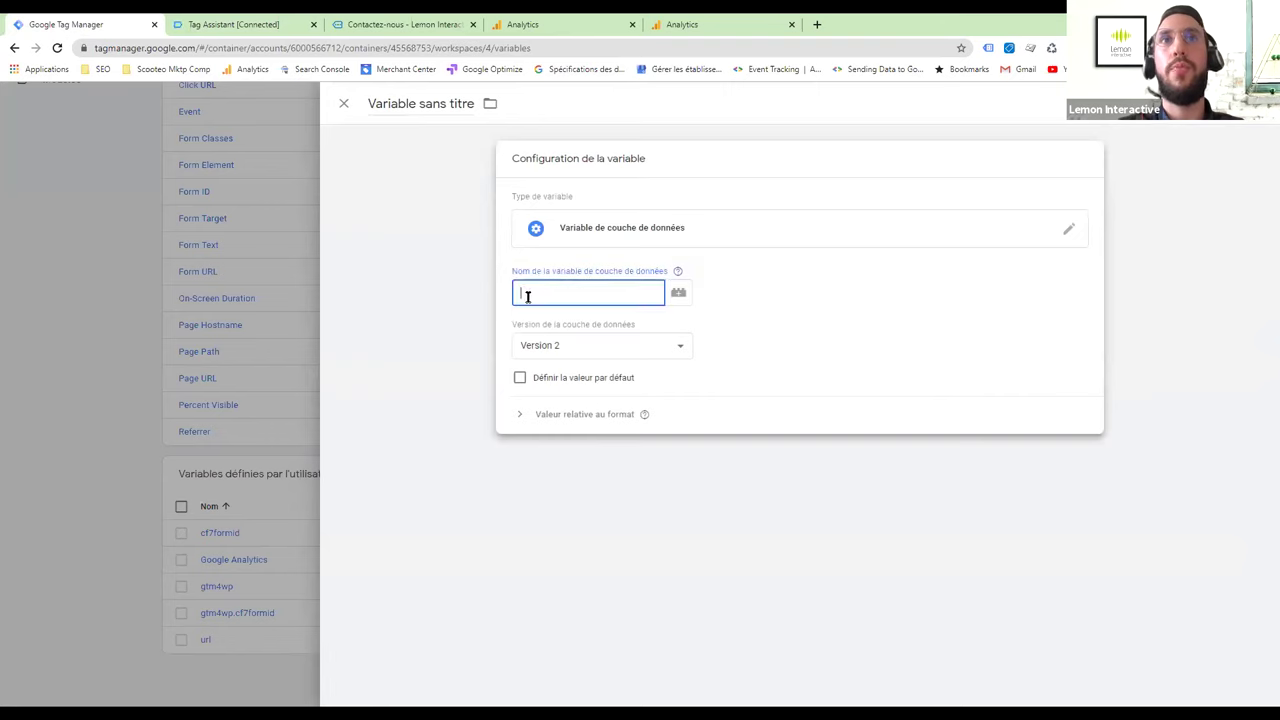
click(84, 500)
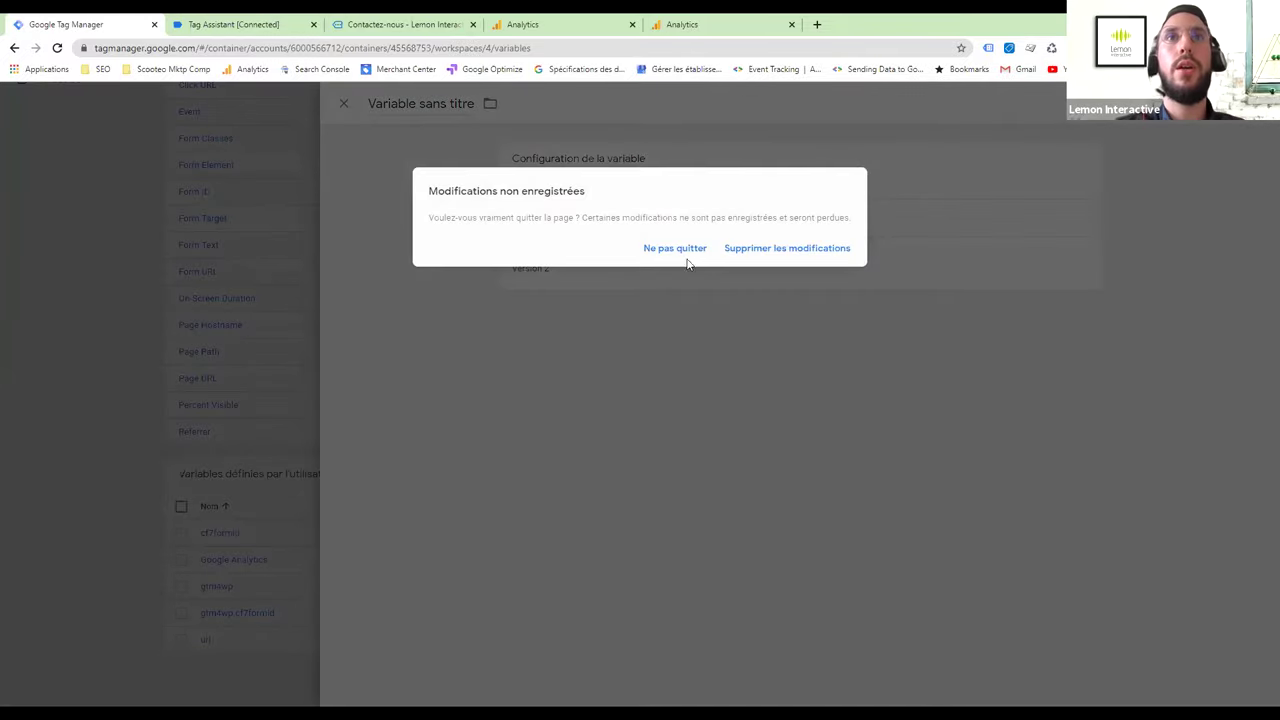
click(784, 249)
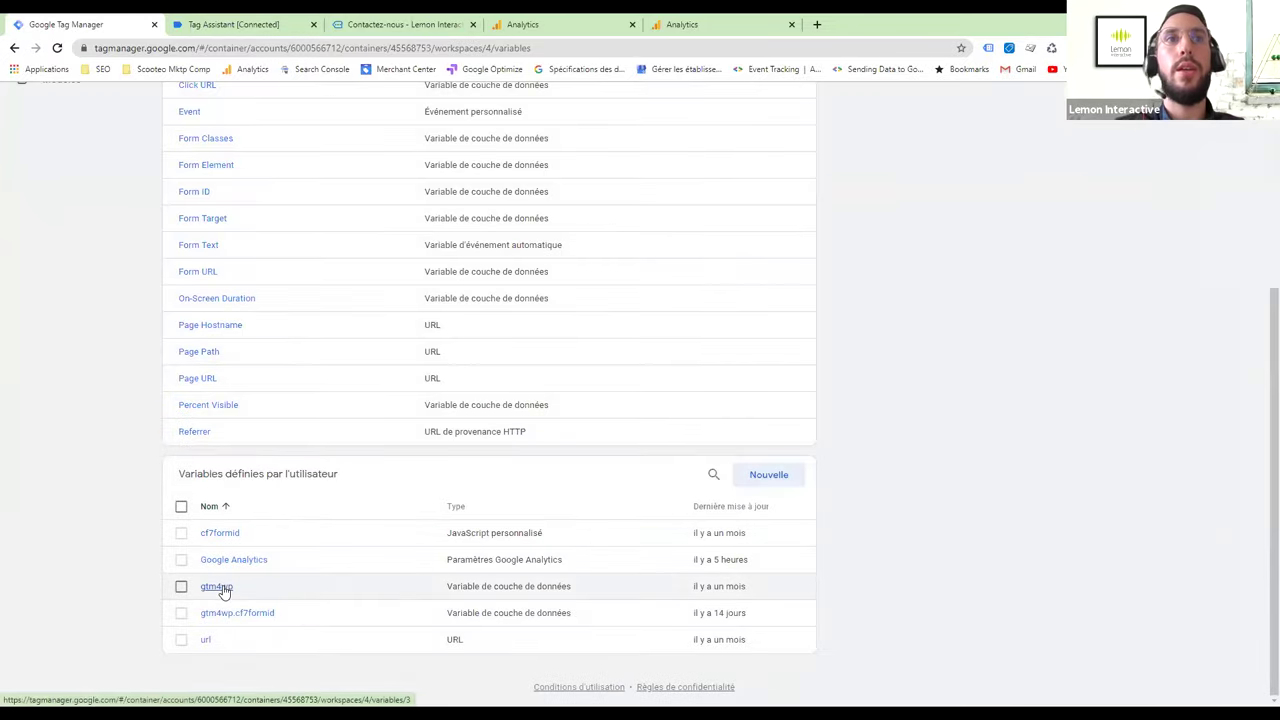
- Check the gtm4wp variable in Tag Manager, and examine its value among the submission event's variables in Tag Assistant
click(220, 588)
click(89, 386)
click(240, 18)
scroll(540, 360, up, 5)
click(603, 335)
scroll(555, 440, down, 3)
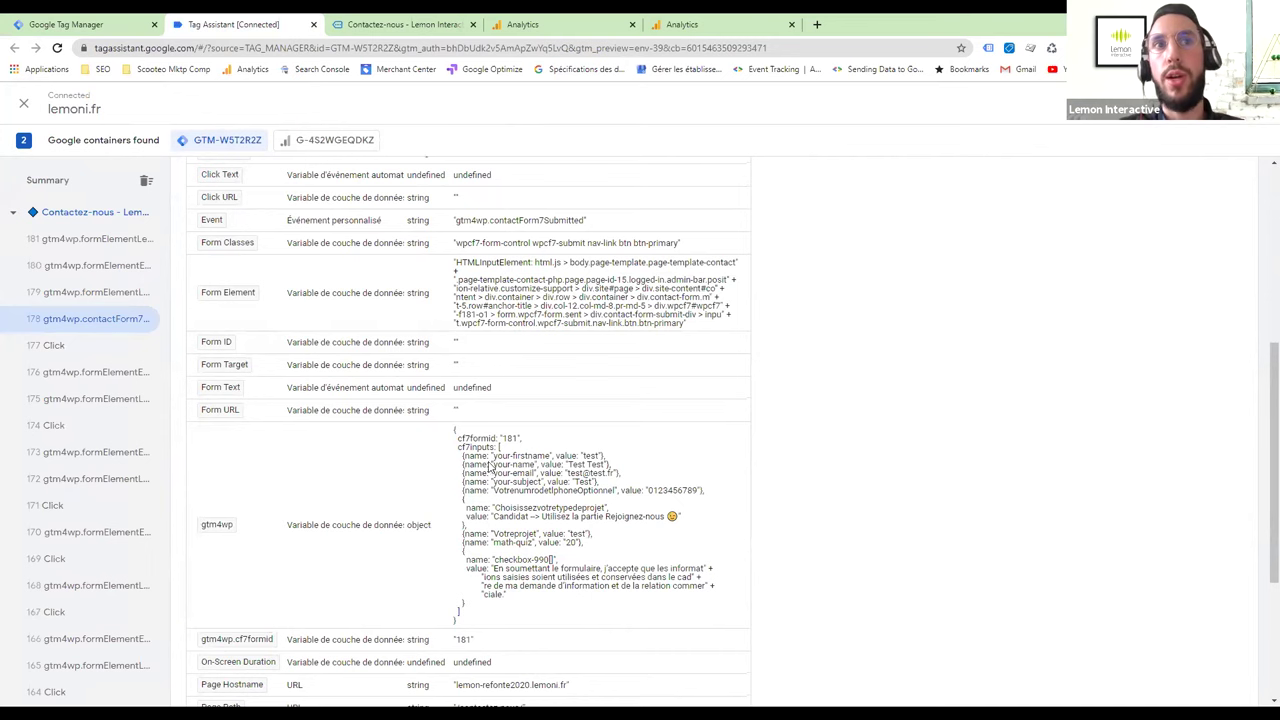
scroll(265, 505, up, 1)
scroll(240, 525, down, 1)
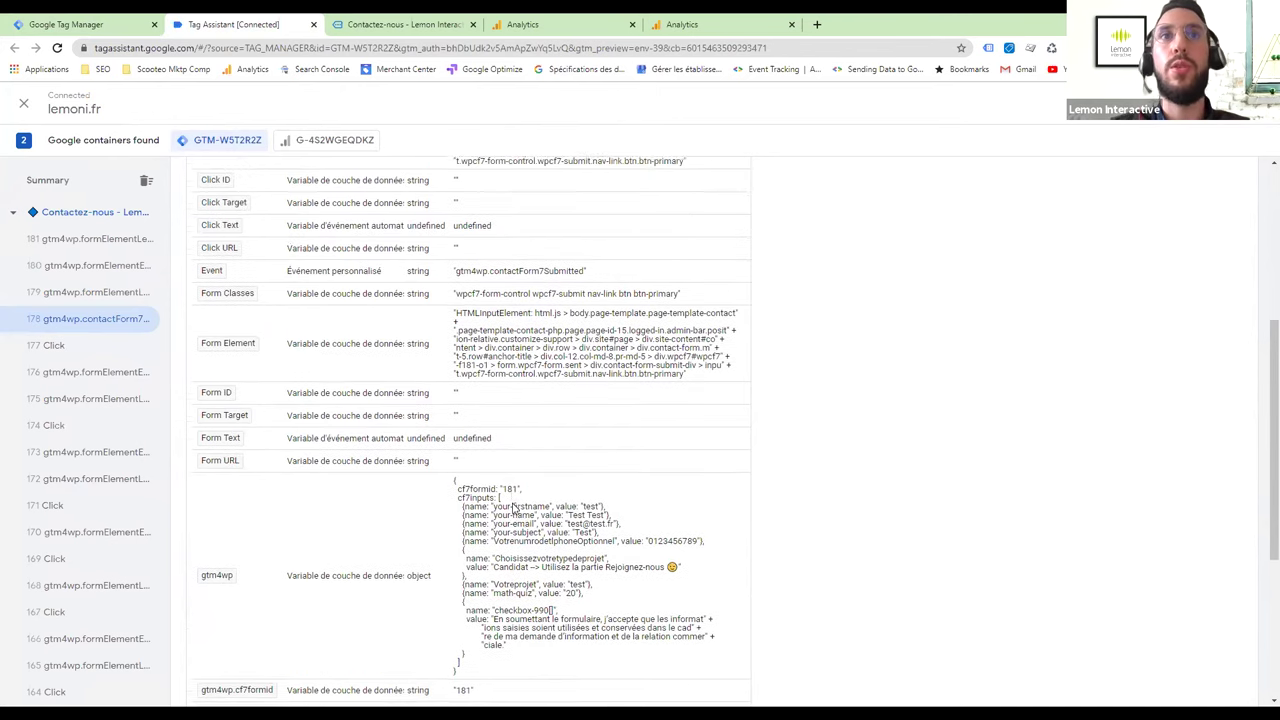
triple_click(478, 441)
click(465, 447)
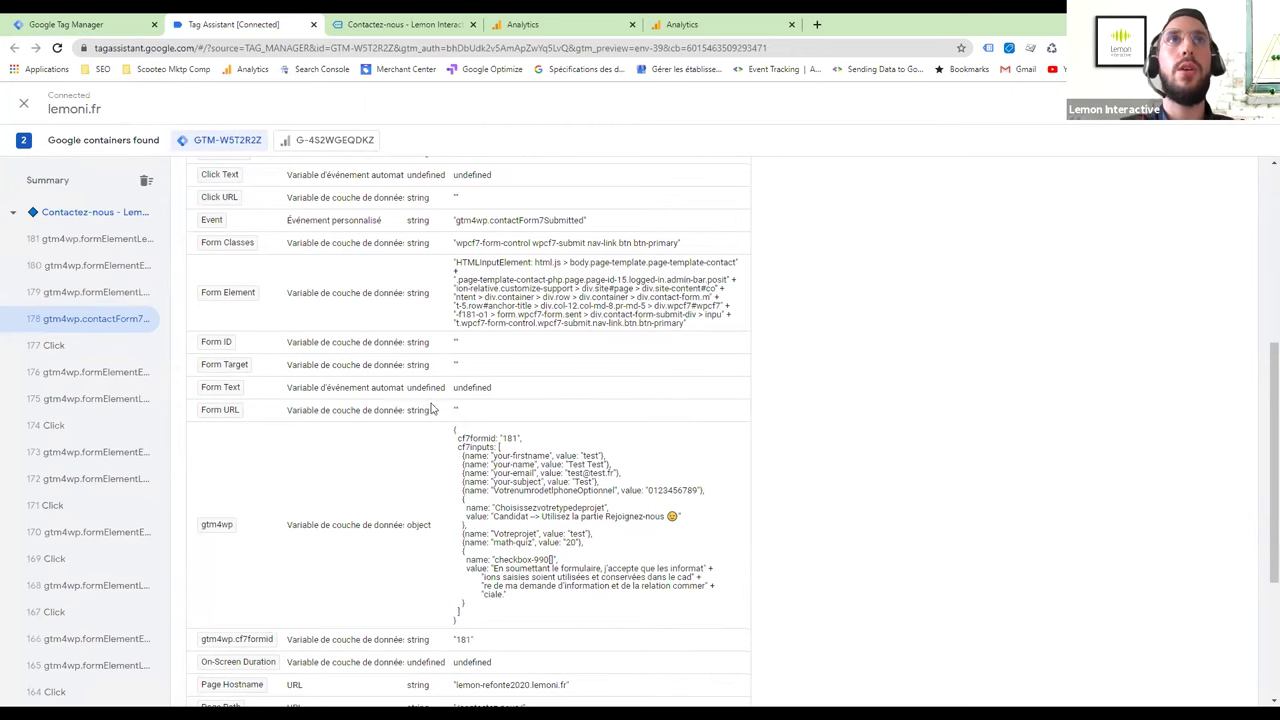
- Open the gtm4wp.cf7formid variable in Tag Manager and compare its data layer name with the cf7formid entry in Tag Assistant
click(137, 24)
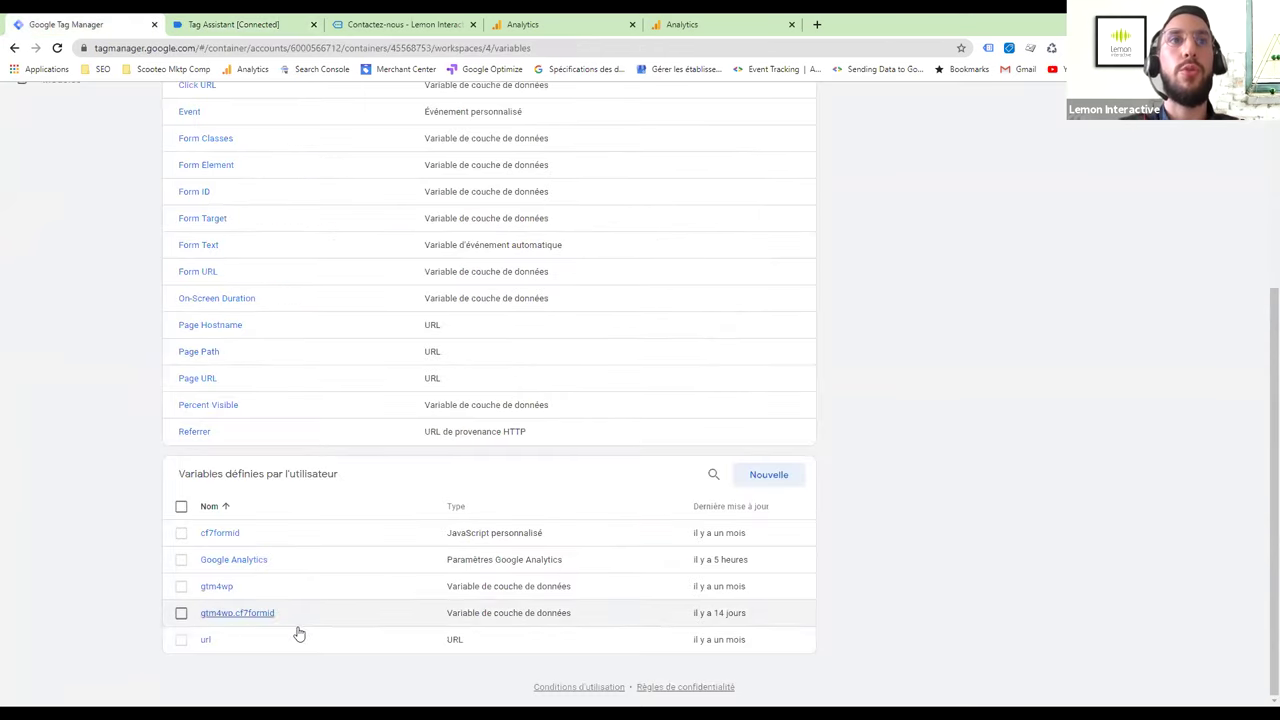
click(243, 613)
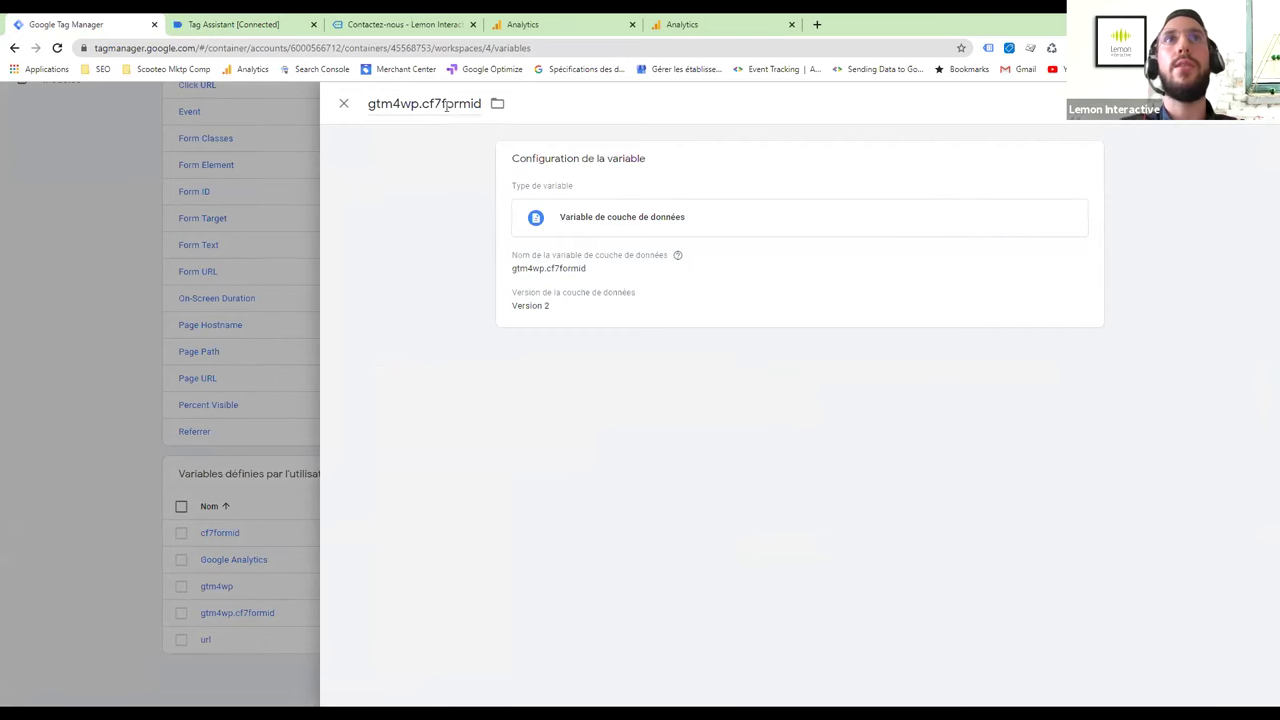
click(229, 20)
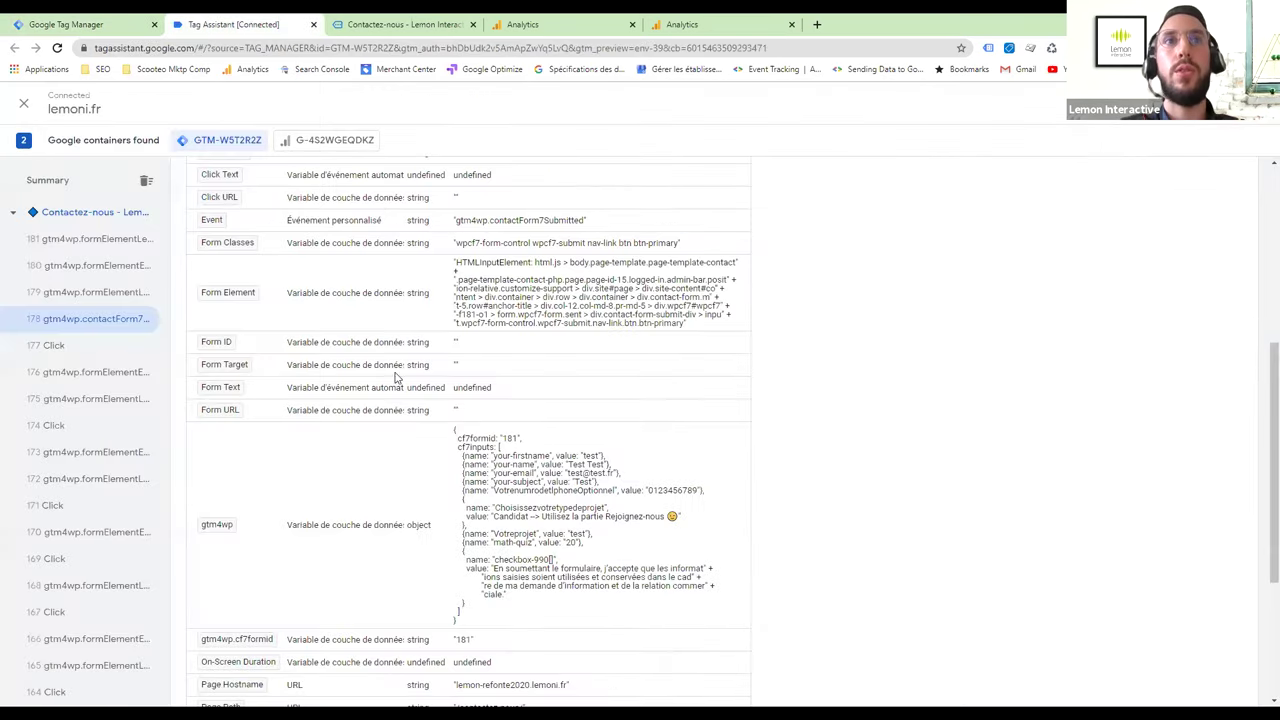
scroll(471, 271, up, 10)
click(846, 331)
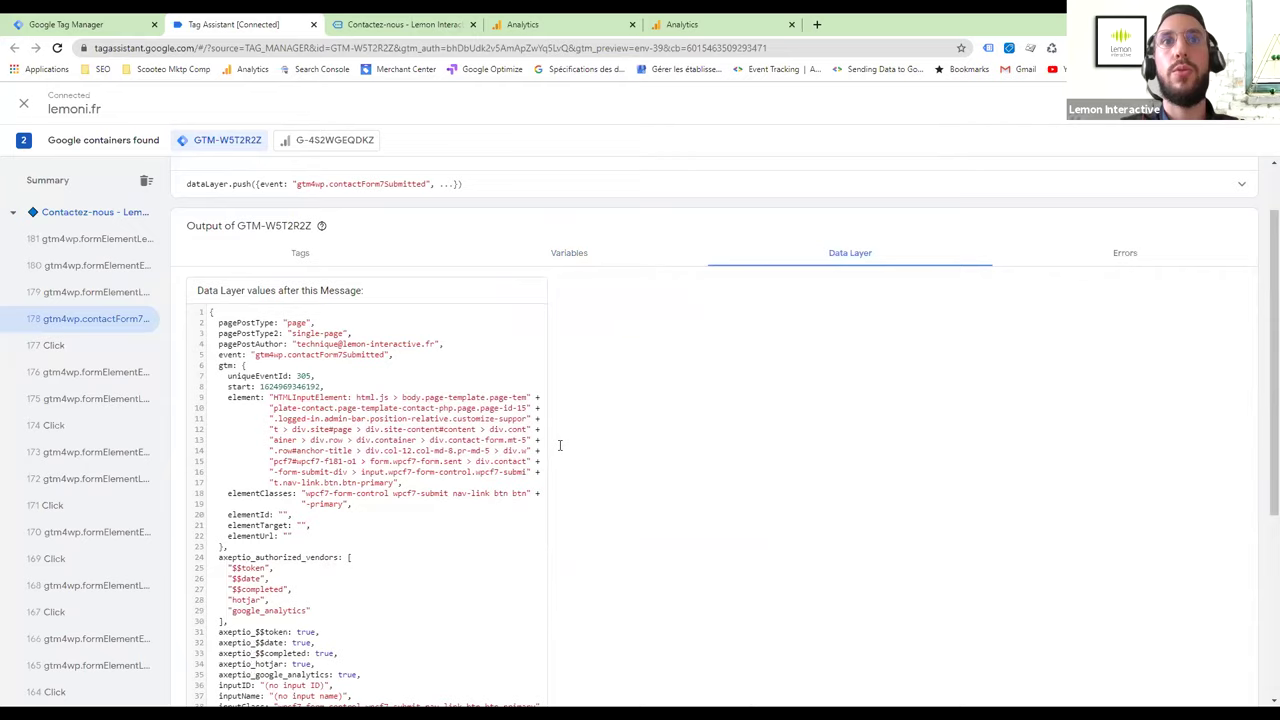
scroll(560, 443, down, 5)
scroll(385, 443, down, 1)
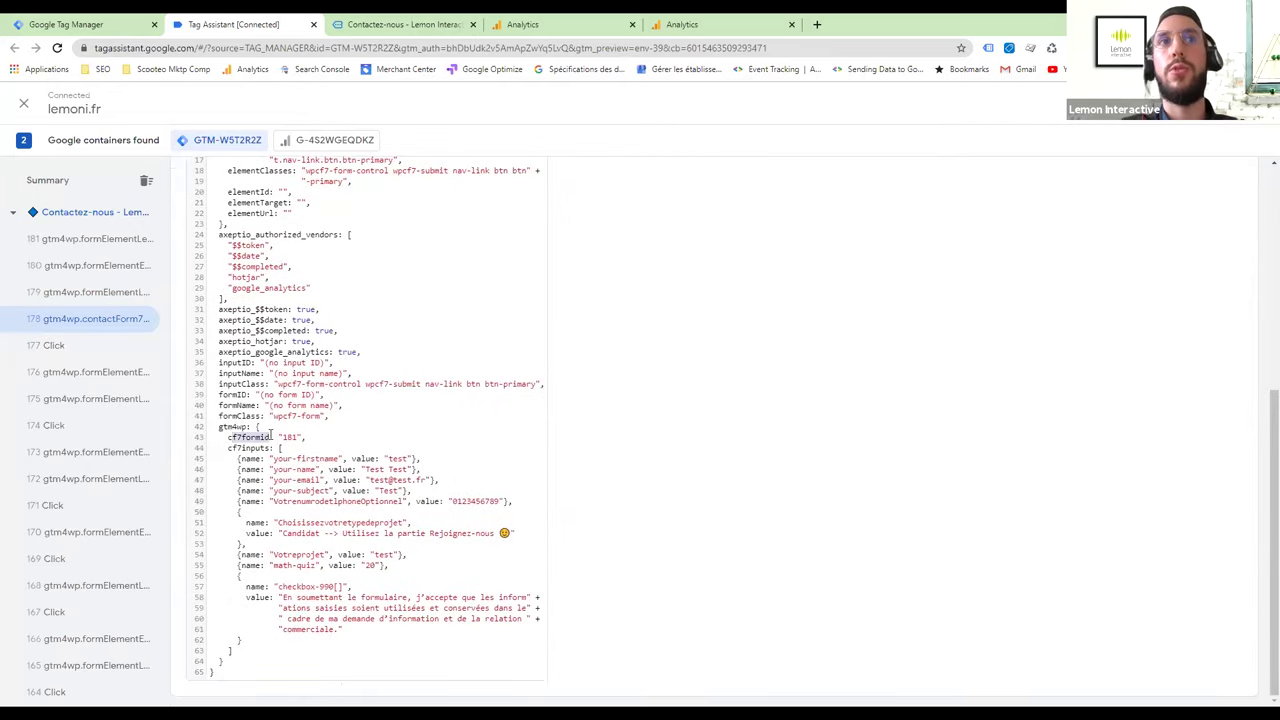
scroll(300, 433, up, 6)
click(105, 24)
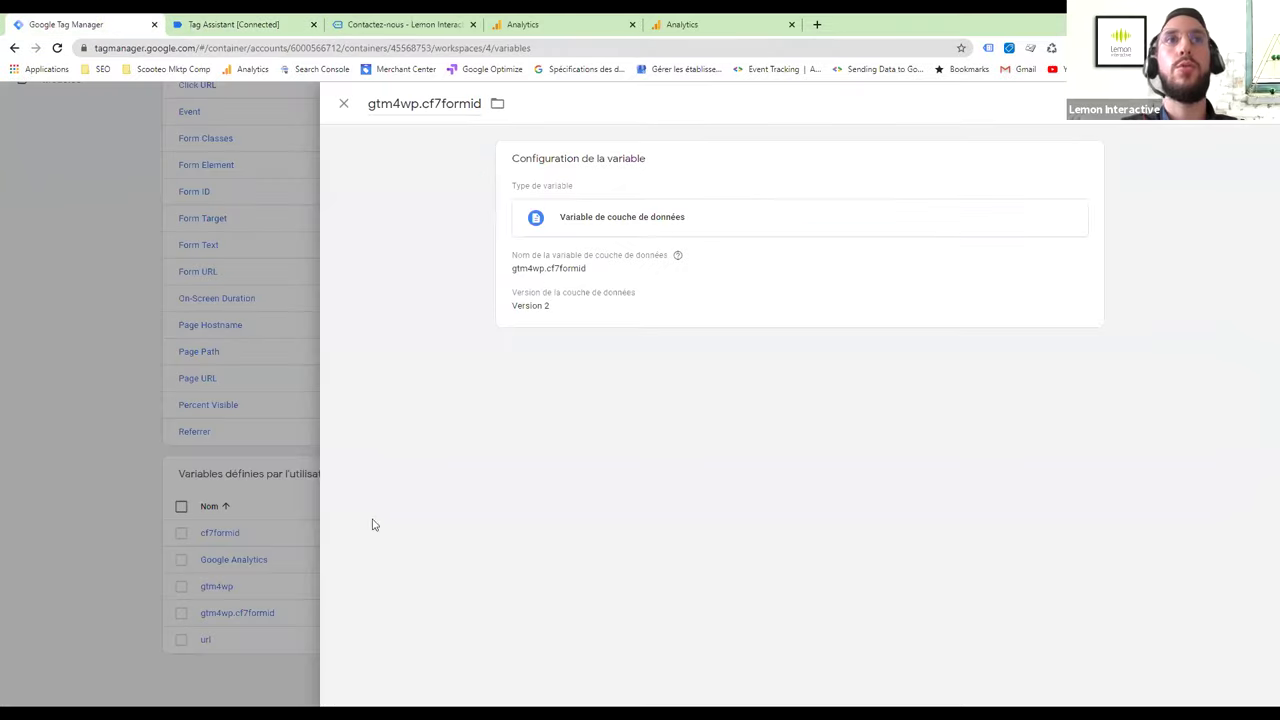
- Reopen the gtm4wp.cf7formid variable in Tag Manager and check its value among the submission event's variables in Tag Assistant
click(89, 598)
click(240, 613)
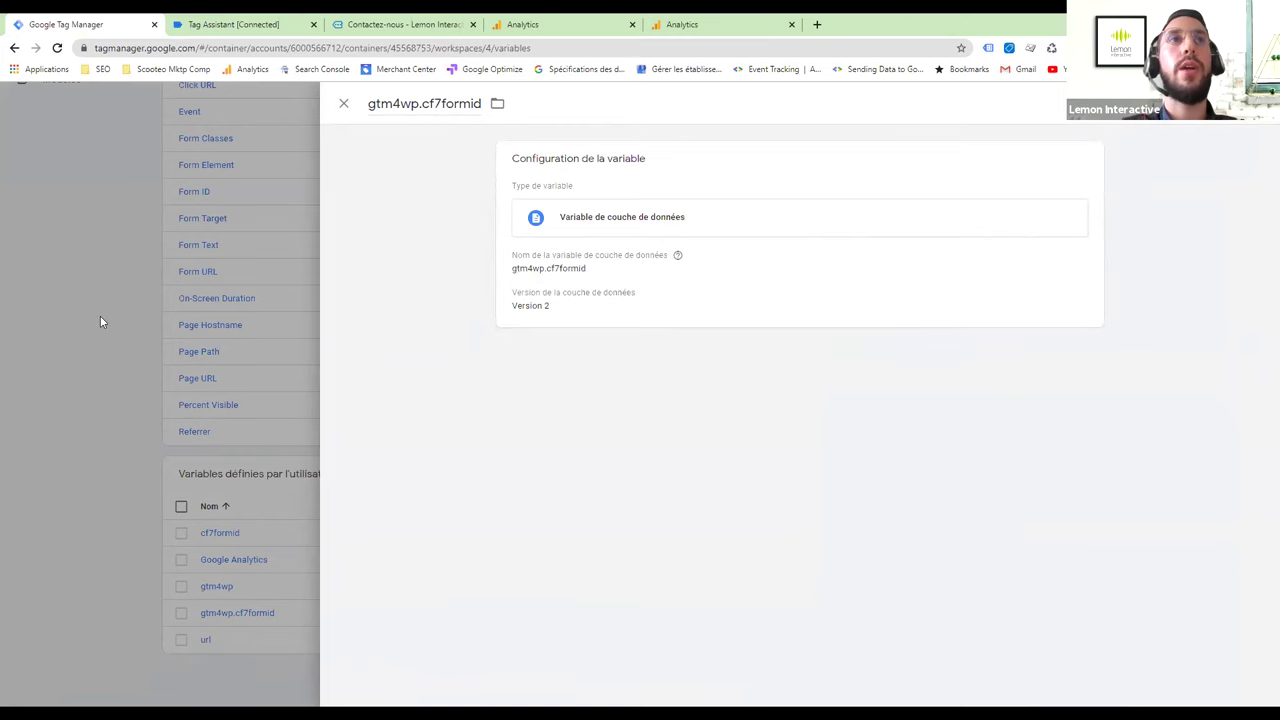
click(141, 295)
click(233, 24)
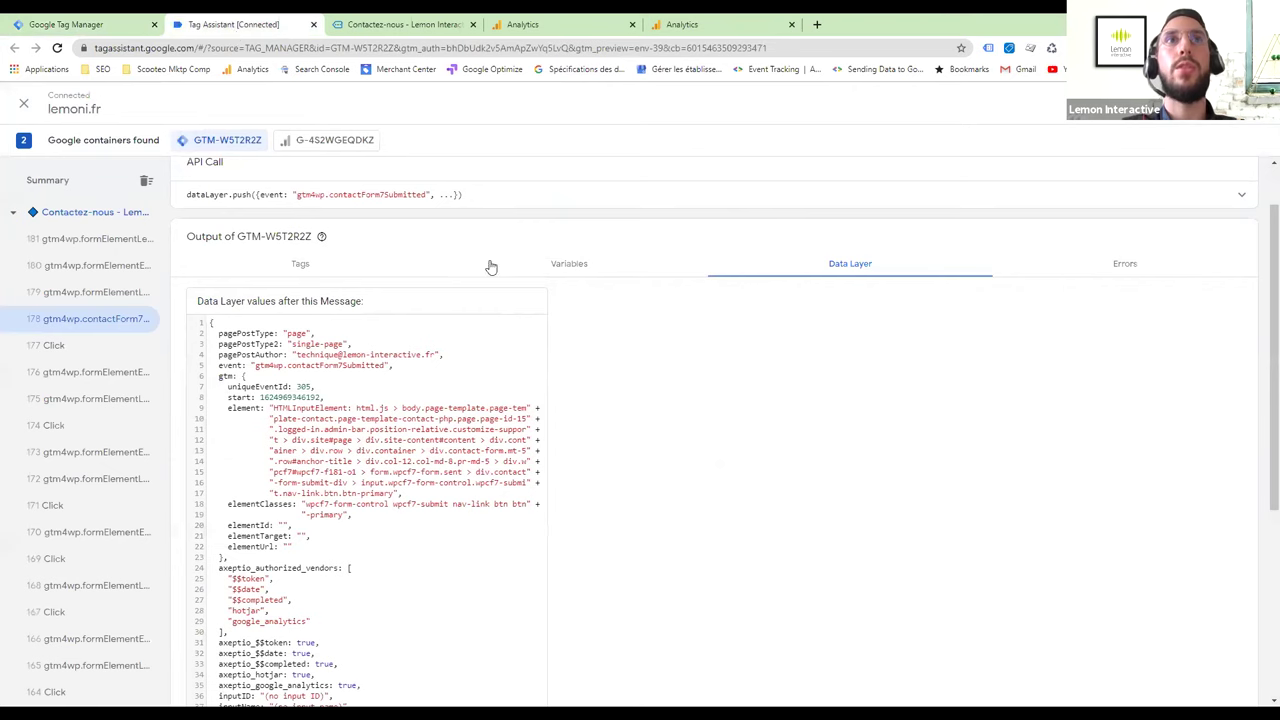
click(620, 270)
scroll(602, 432, down, 10)
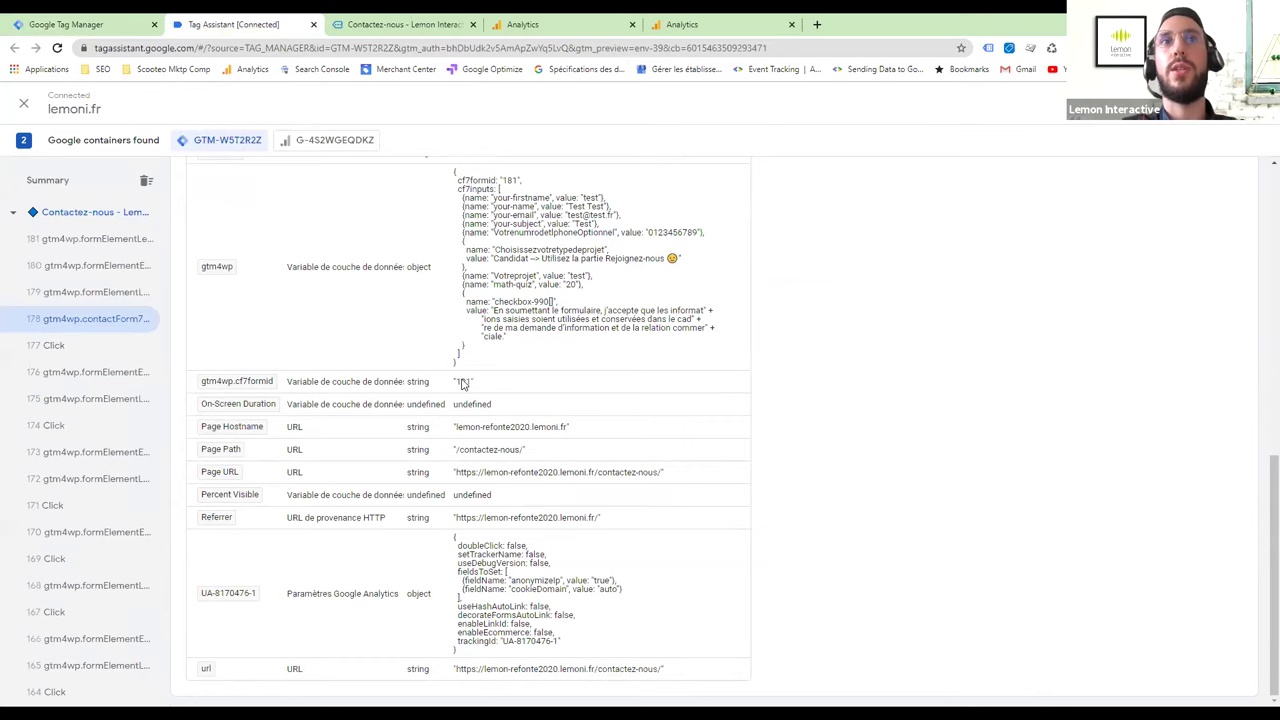
- In Tag Manager, open the Formulaire Page Contact trigger and review its event name, cf7formid condition and referencing tags
click(57, 22)
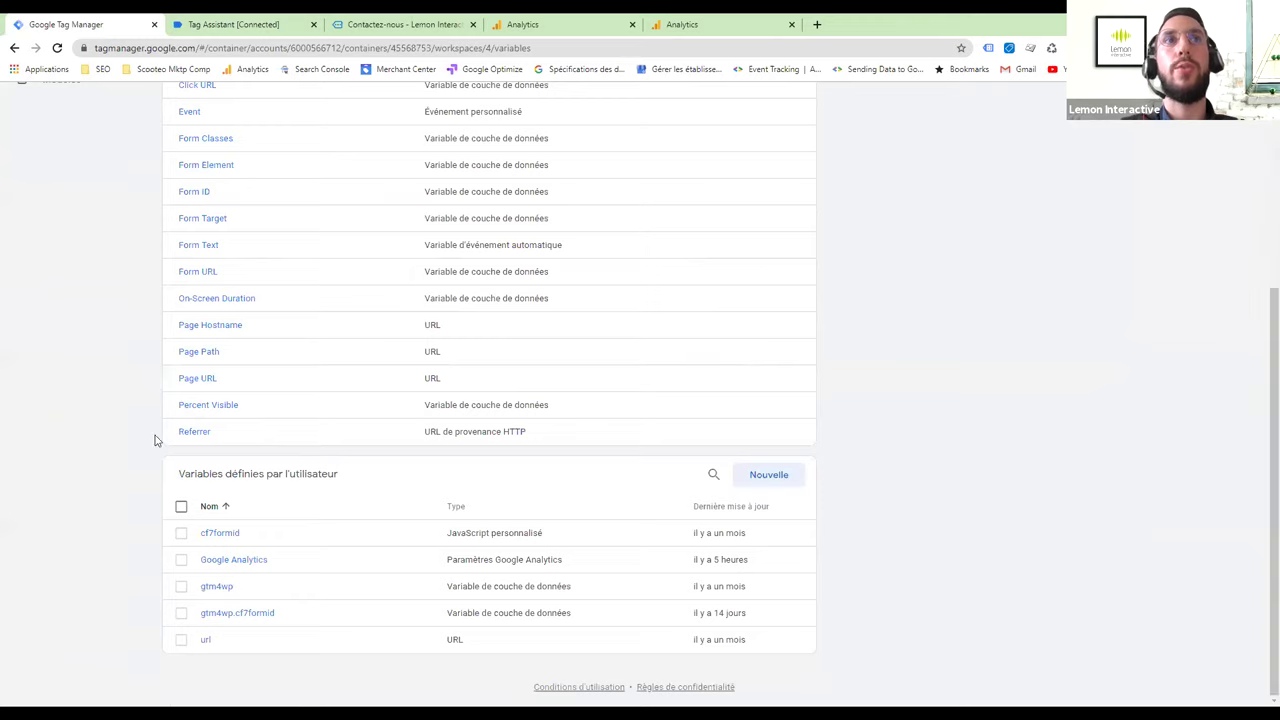
scroll(157, 437, up, 10)
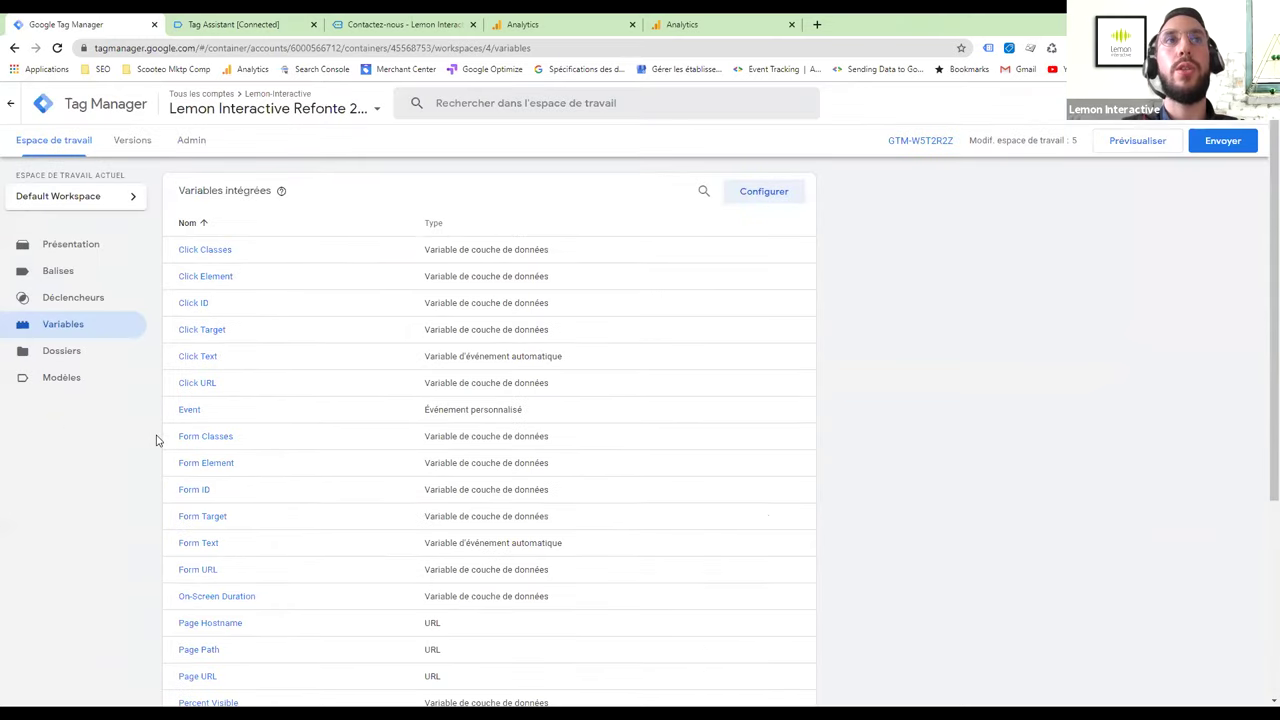
click(79, 302)
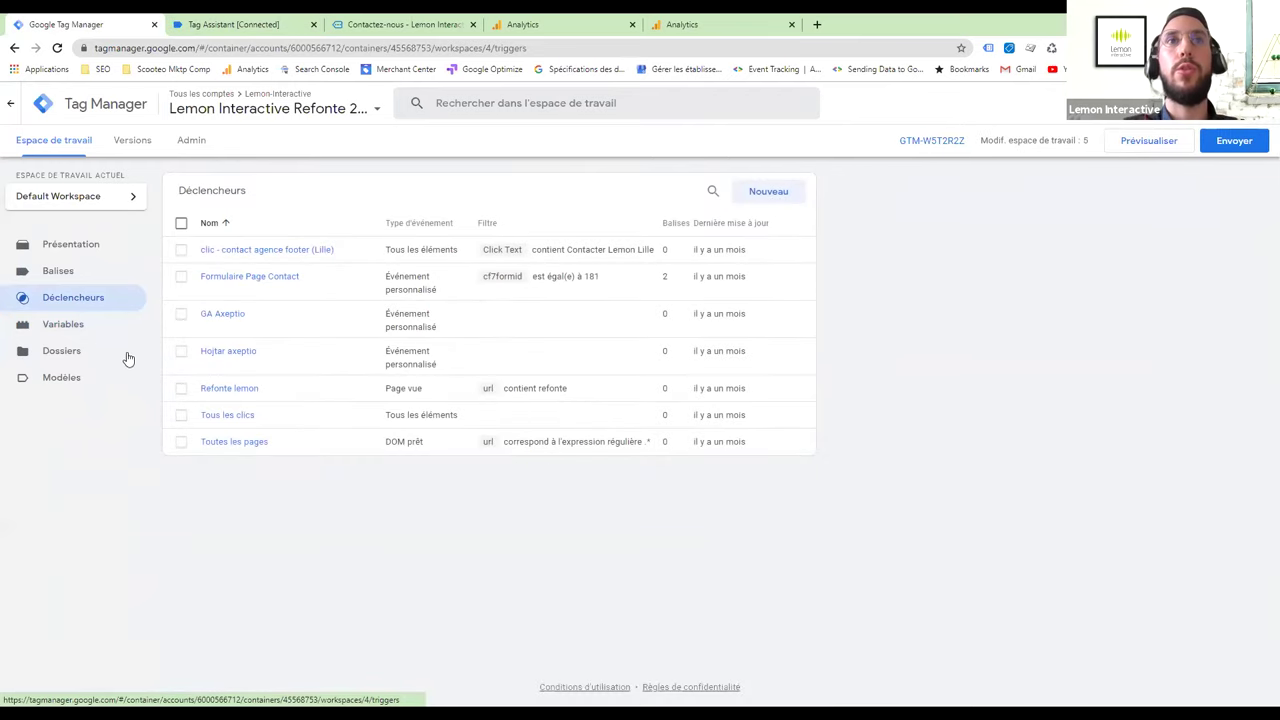
click(266, 277)
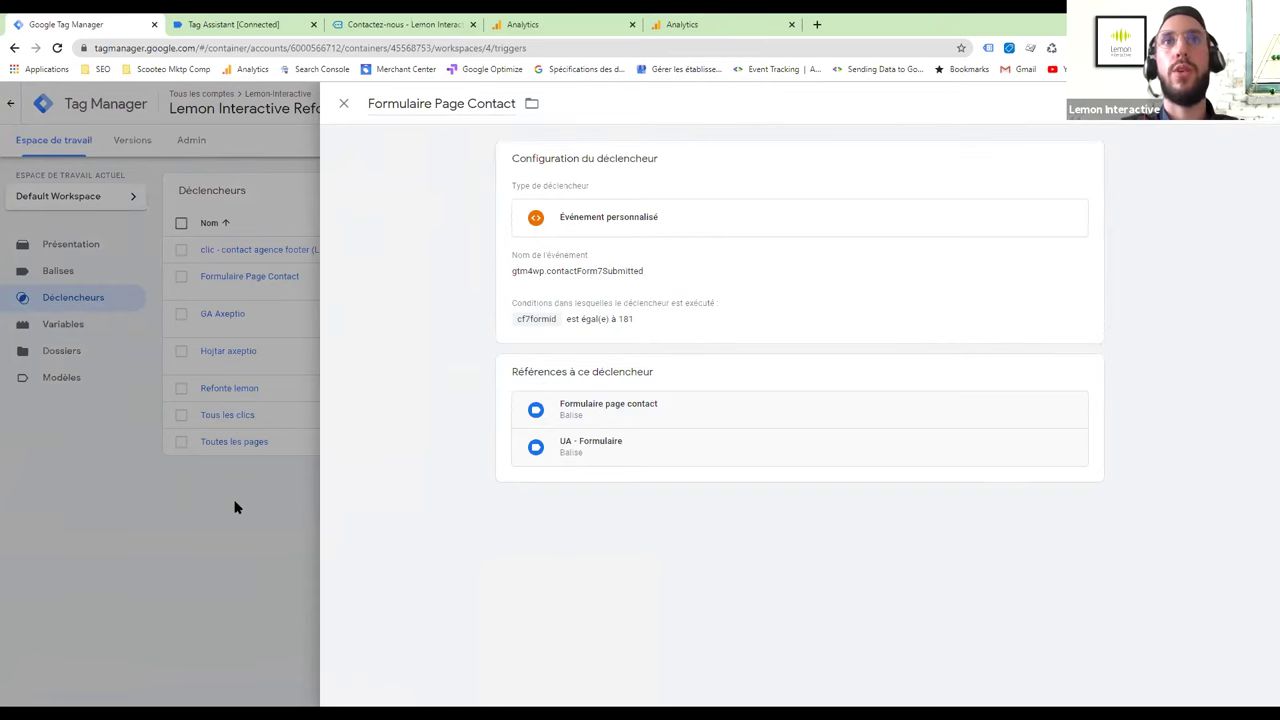
click(57, 271)
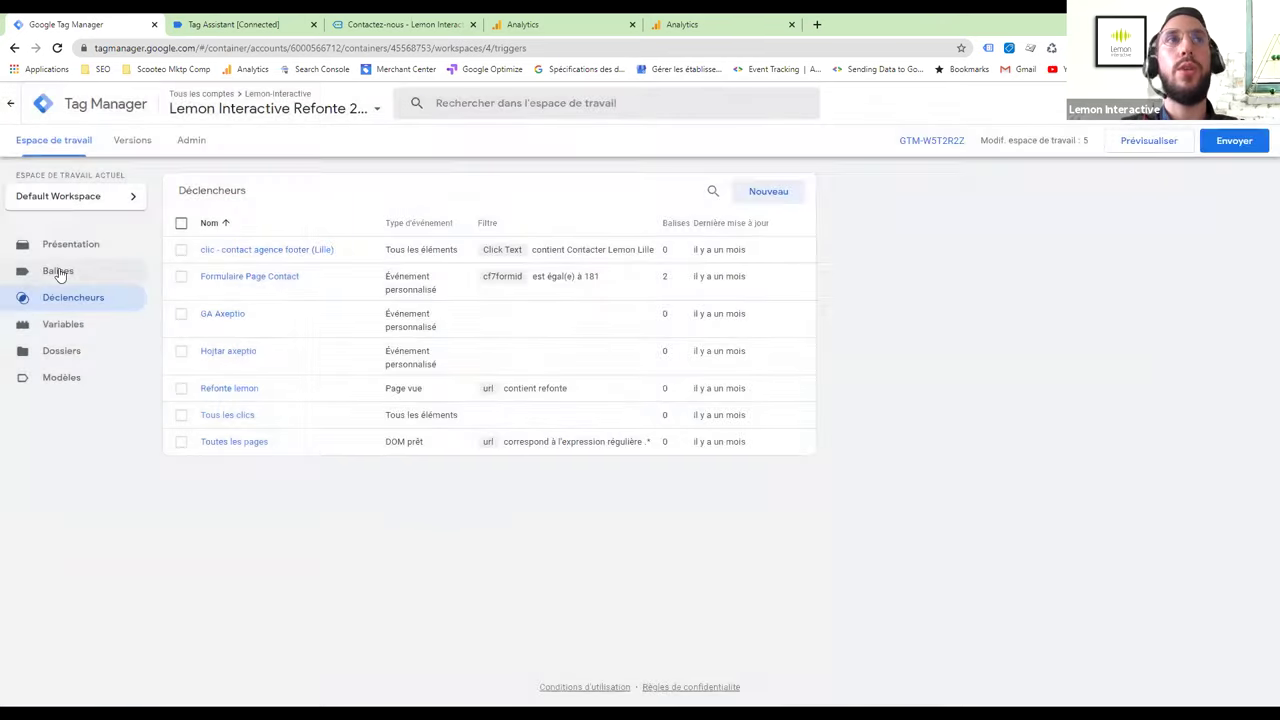
- Open the Formulaire page contact tag and inspect its configuration tag choices, event name and the envoi parameter
click(58, 272)
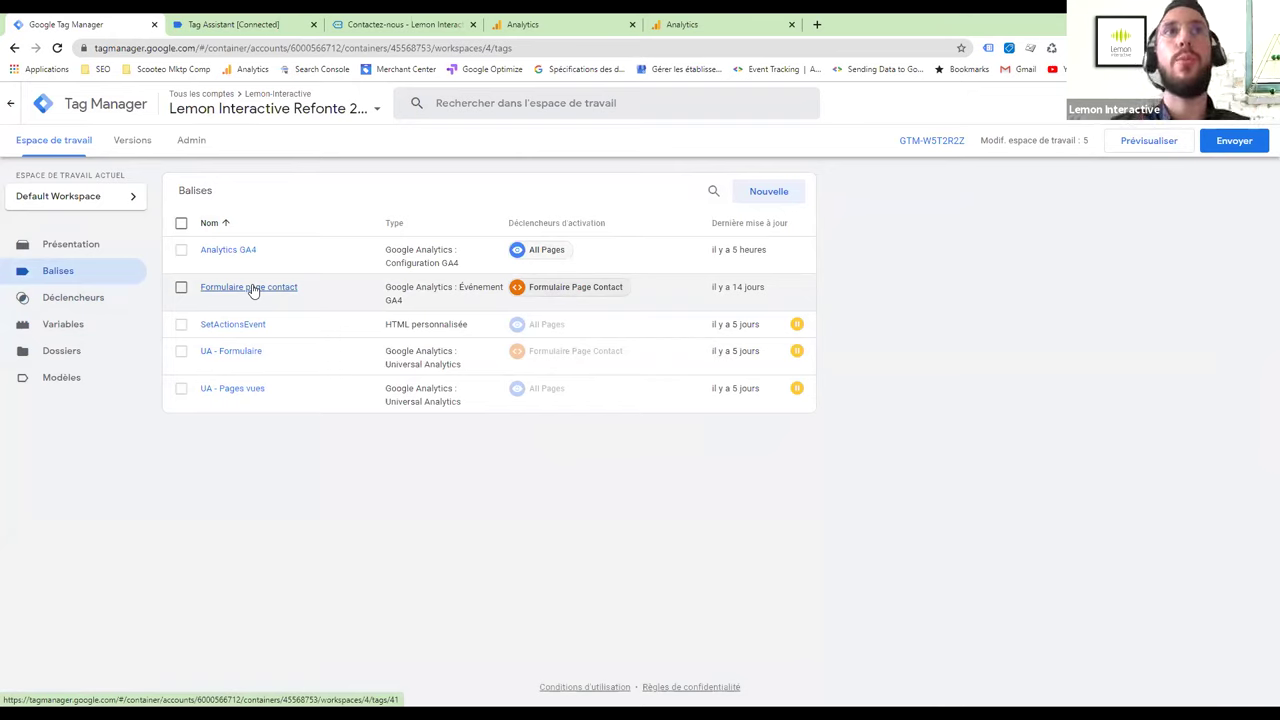
click(253, 290)
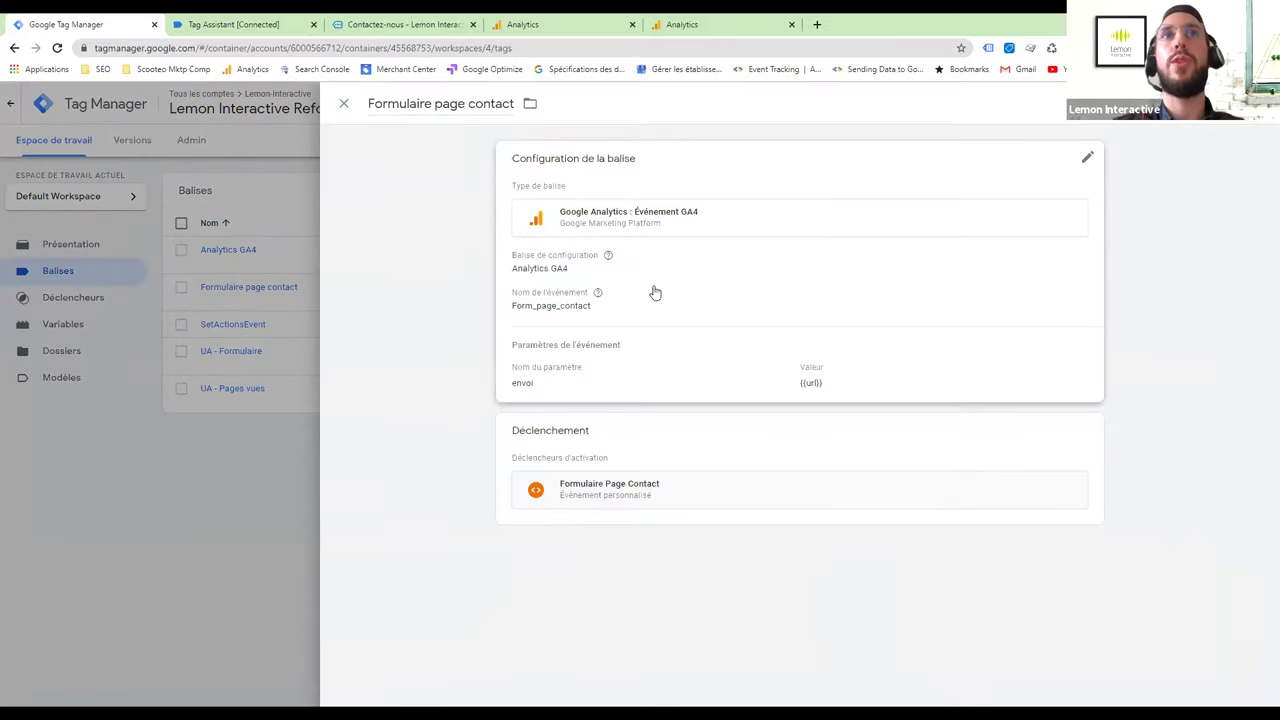
click(740, 273)
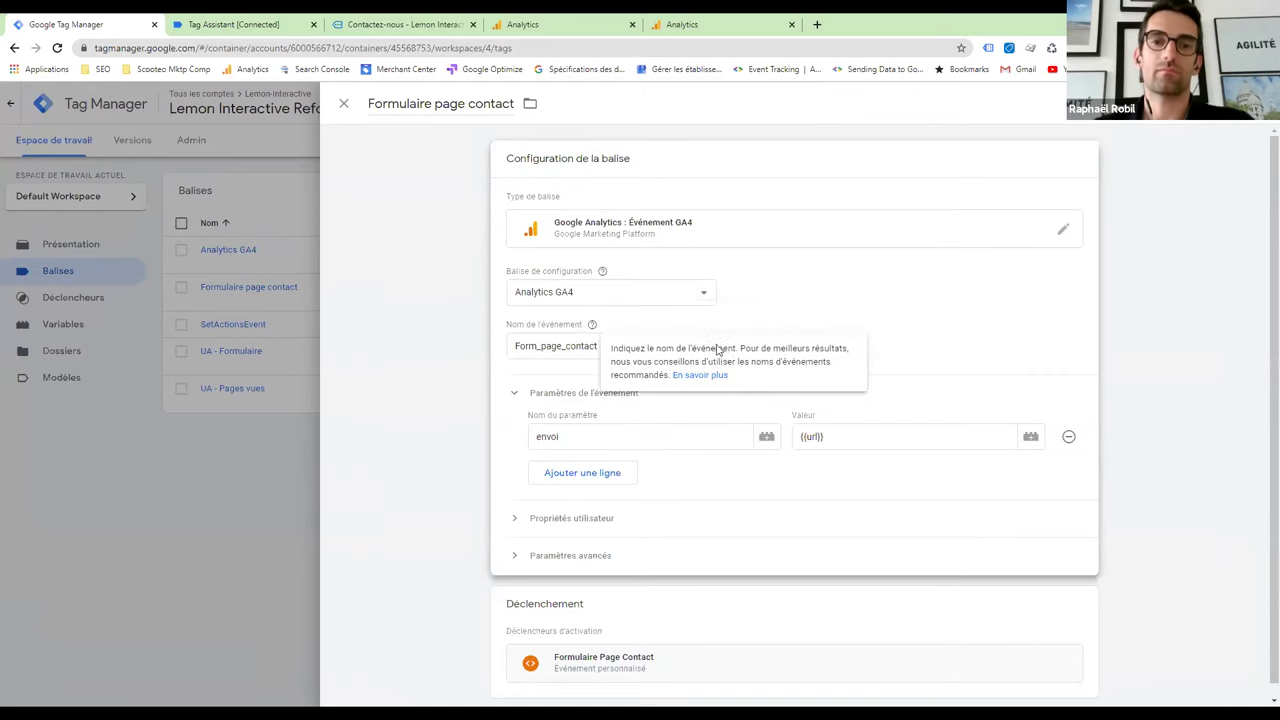
click(690, 295)
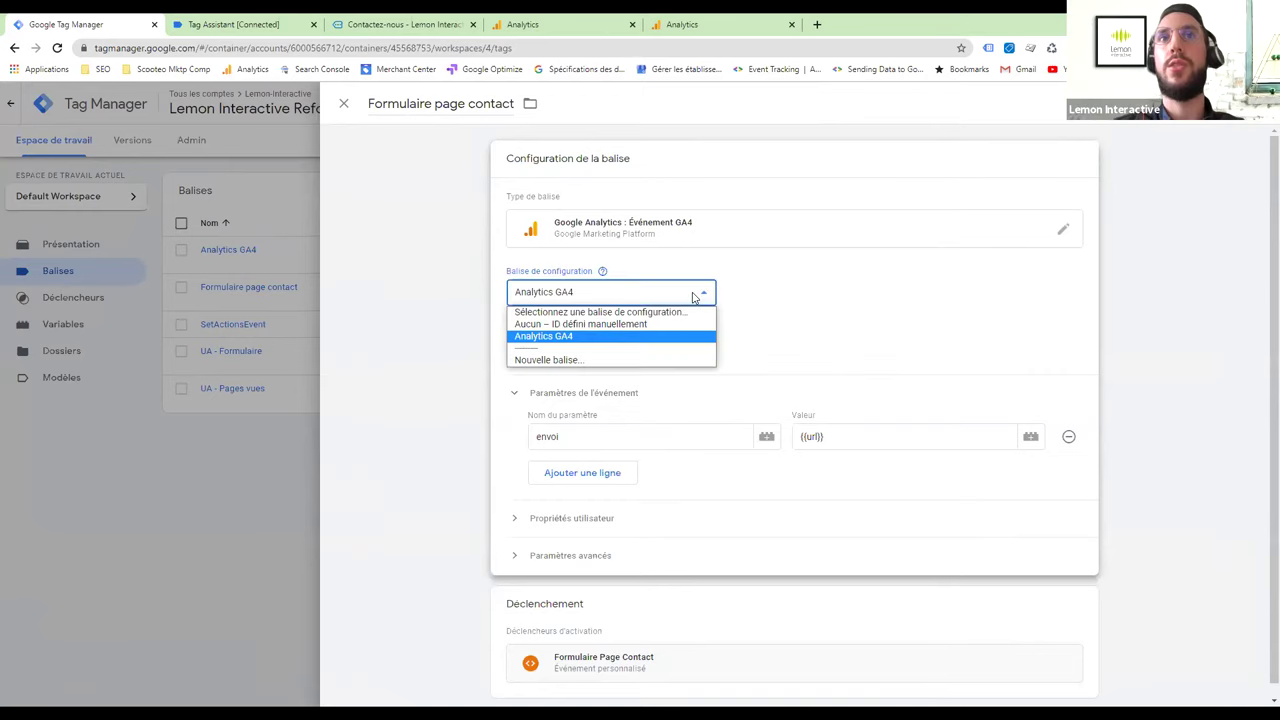
click(447, 338)
click(540, 342)
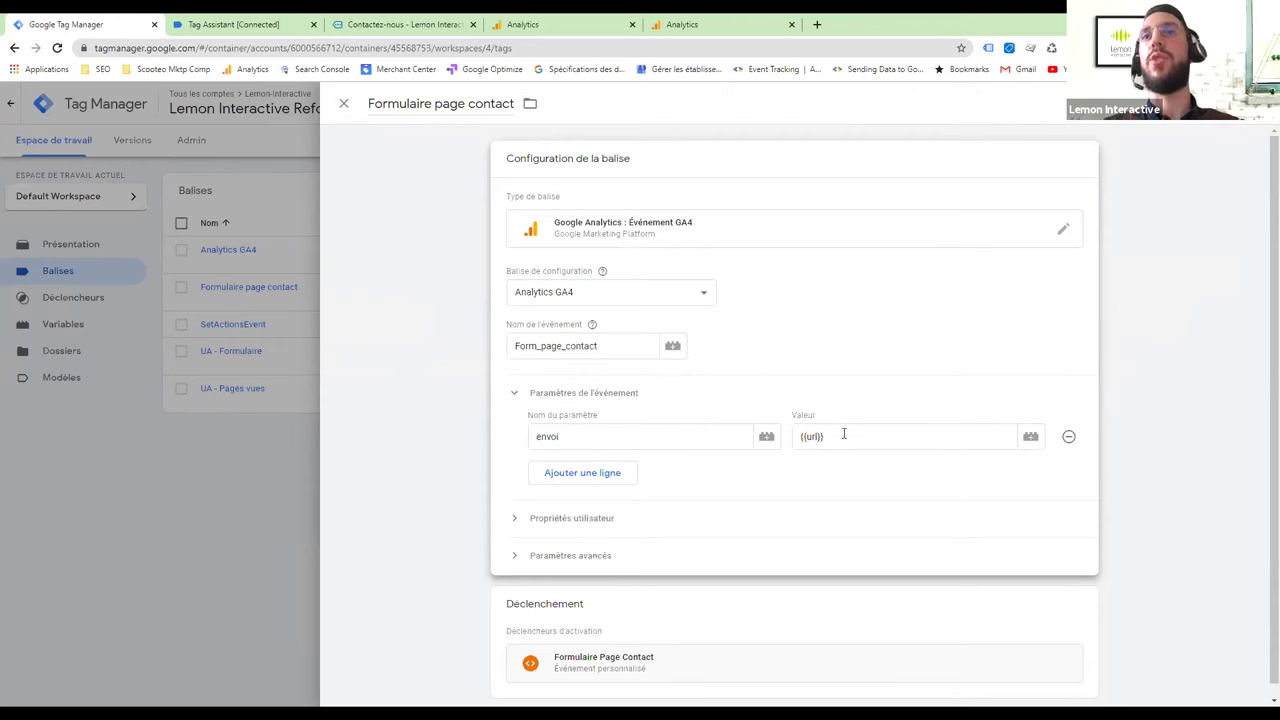
click(292, 527)
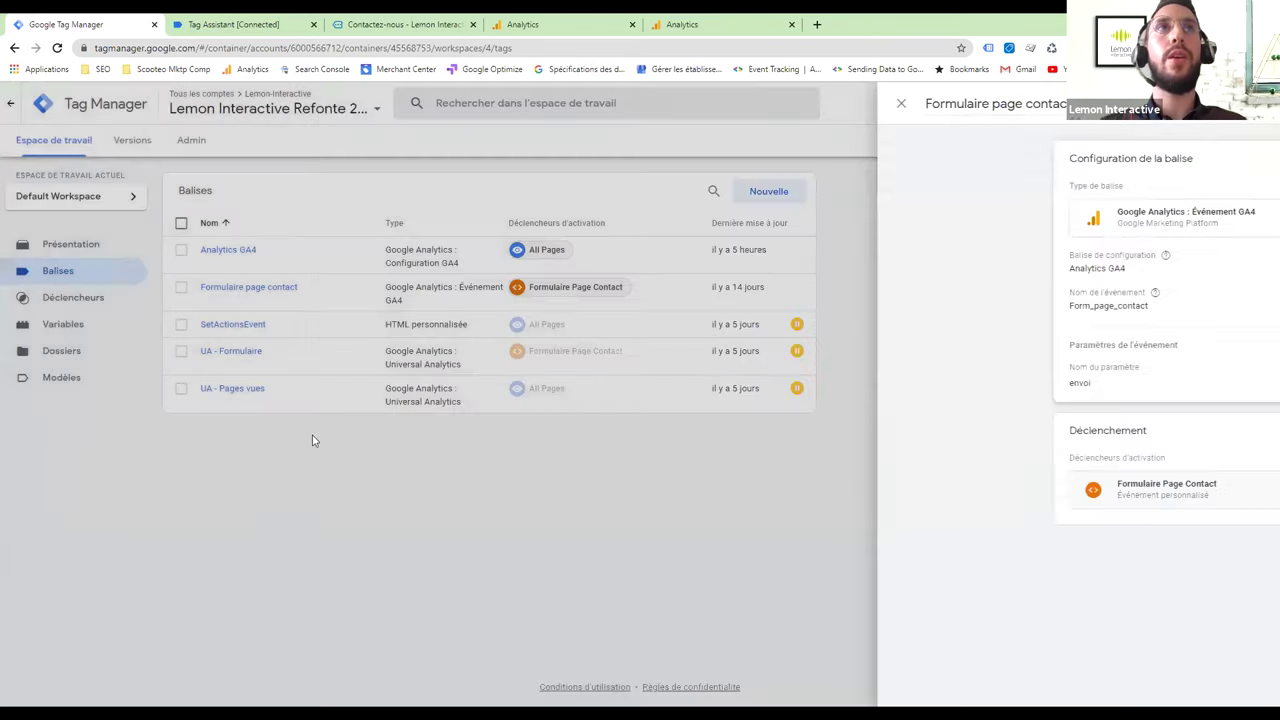
- Switch to Analytics and examine the Form_page_contact event in the real-time overview's event count by event name
click(566, 20)
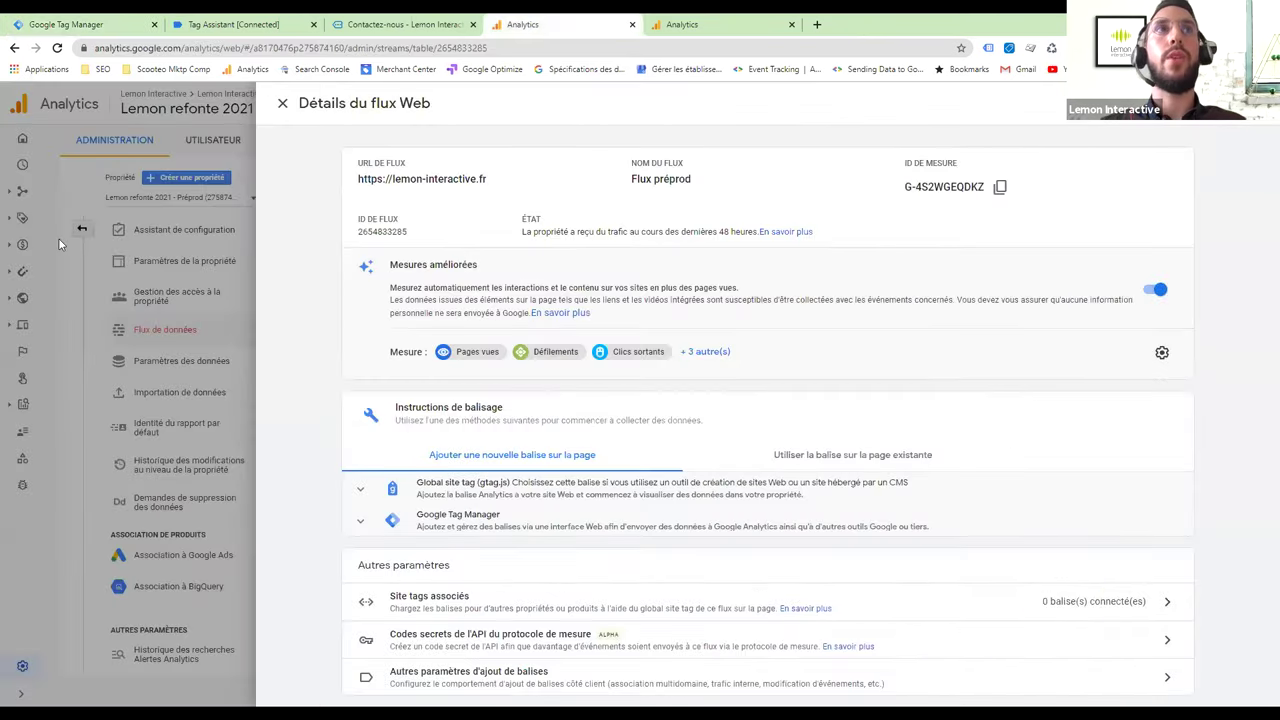
click(57, 243)
click(27, 172)
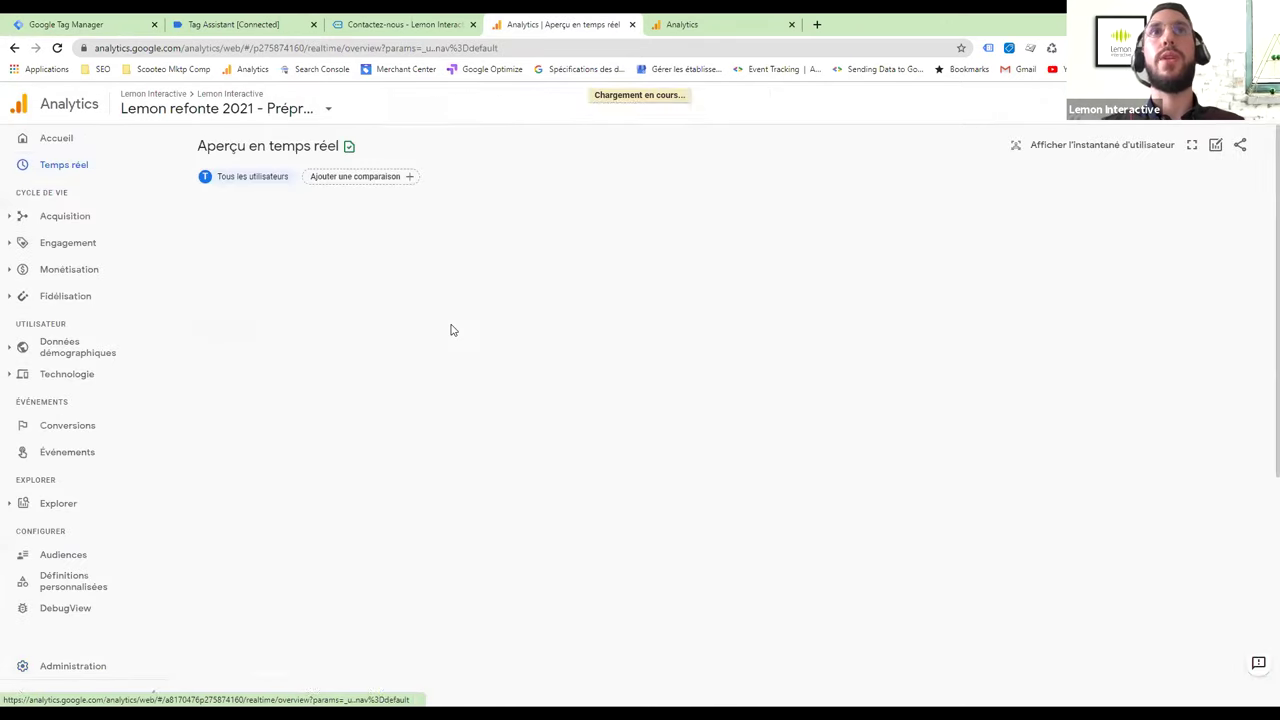
scroll(432, 402, down, 3)
scroll(433, 403, down, 1)
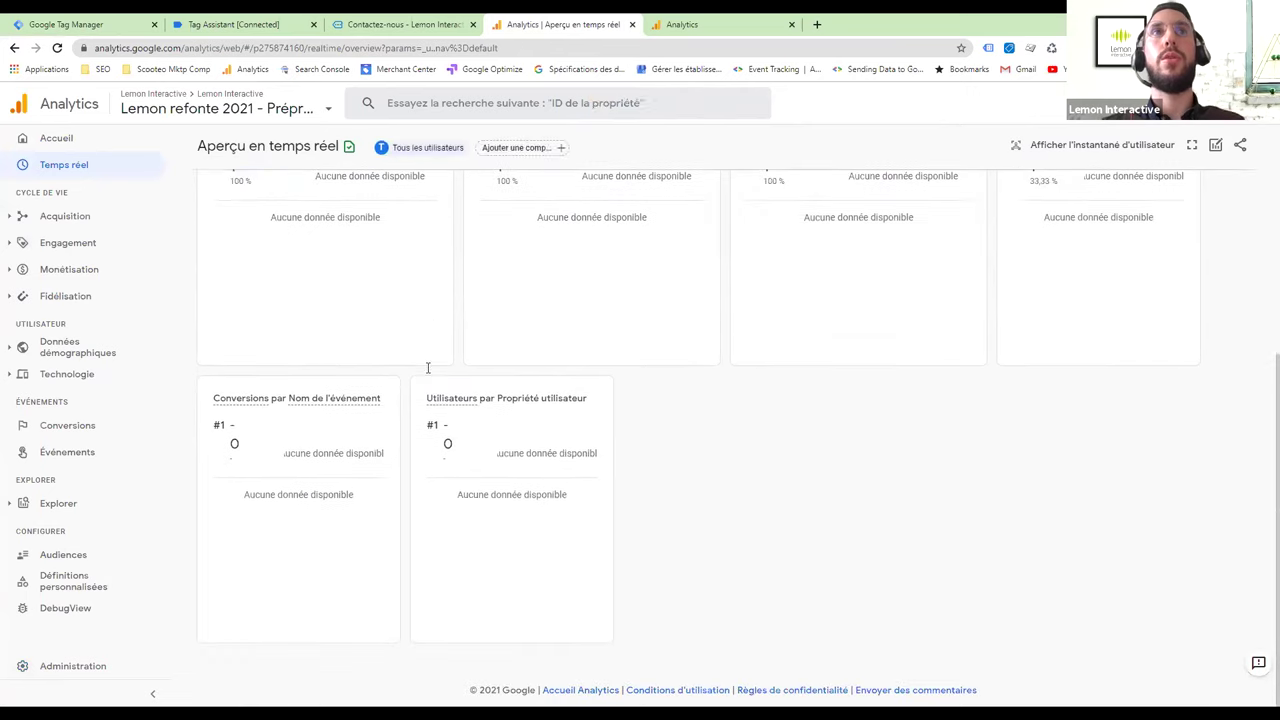
scroll(472, 370, up, 2)
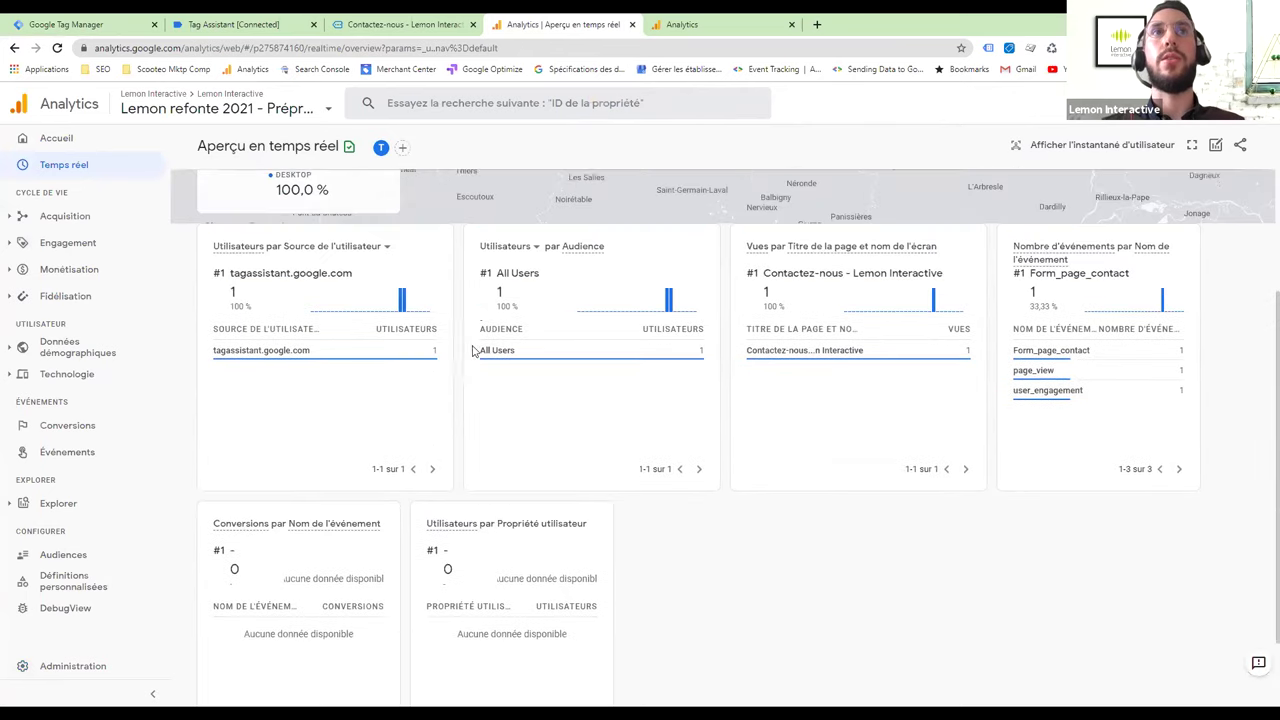
scroll(489, 349, down, 1)
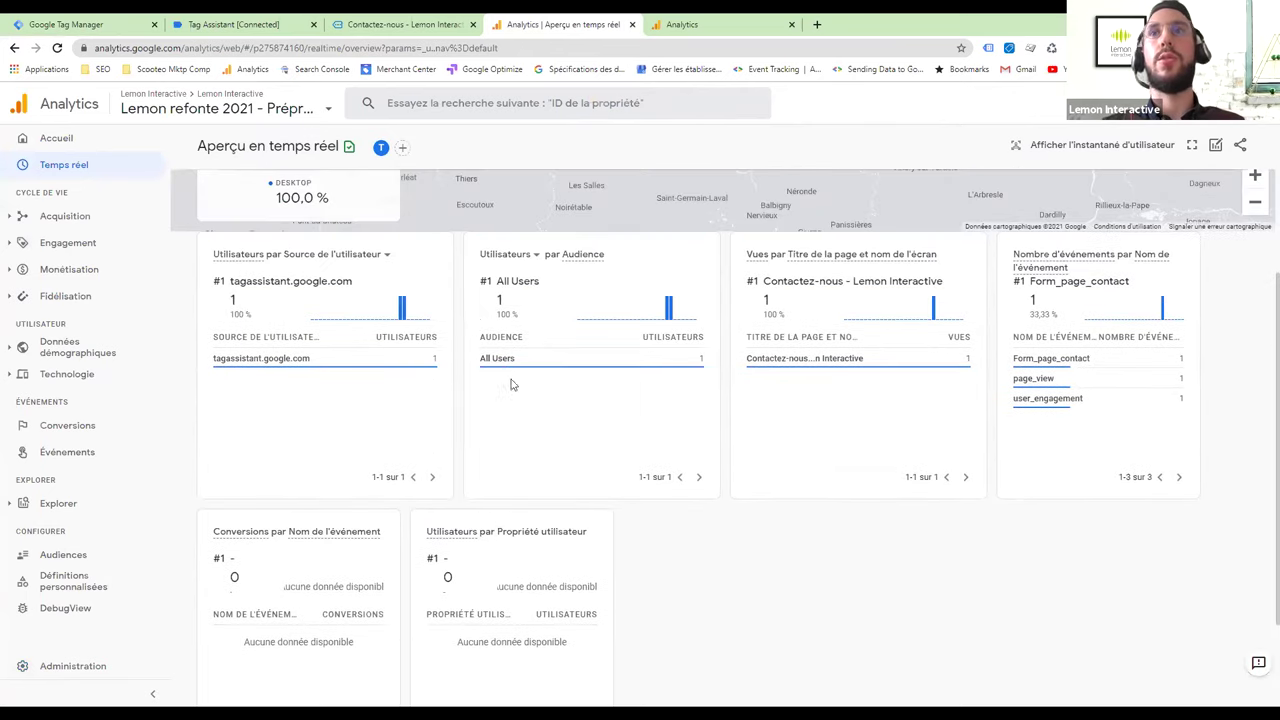
mouse_move(1045, 362)
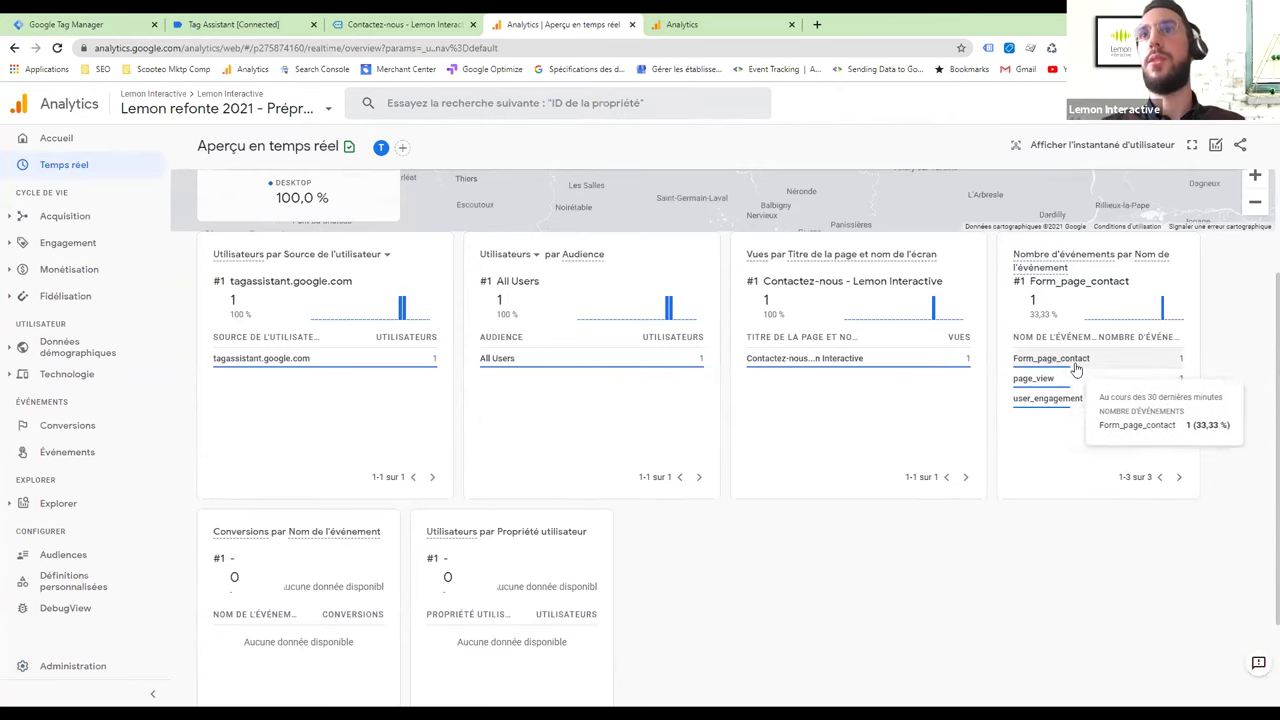
scroll(1050, 470, up, 1)
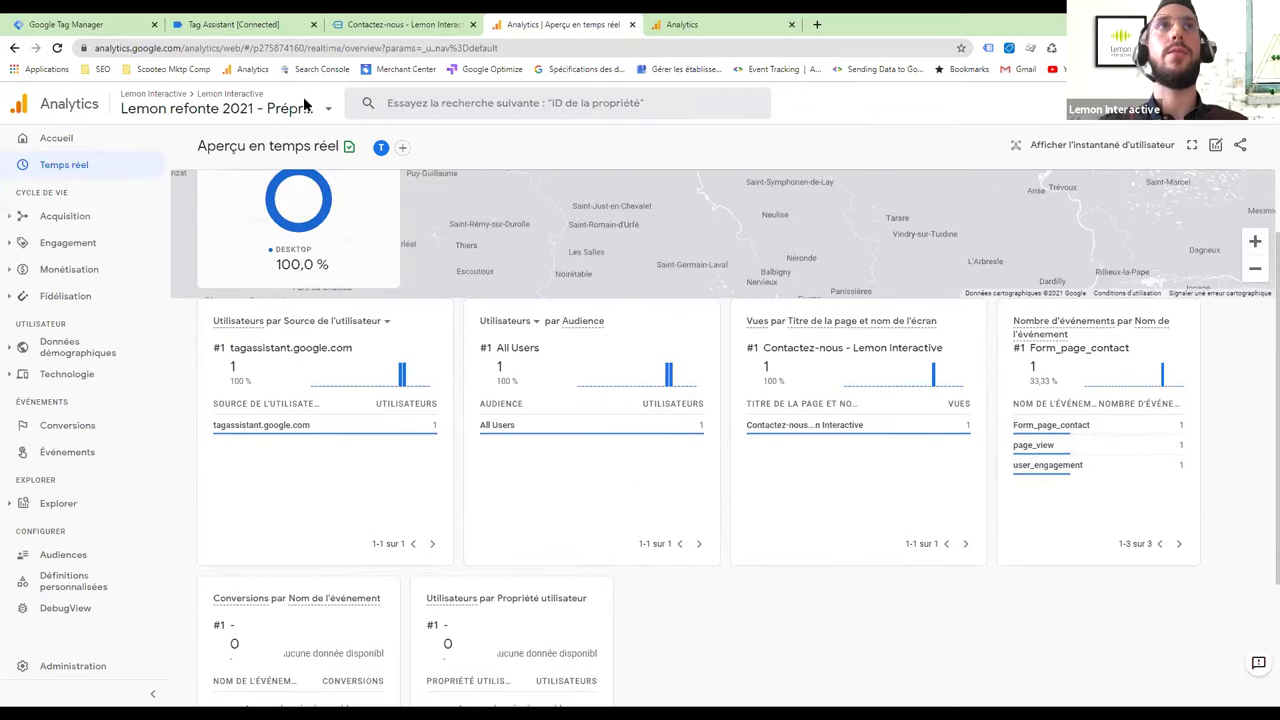
- Return to Tag Manager and review the user-defined Google Analytics variable's tracking ID, cookie domain and anonymizeIp field
click(276, 20)
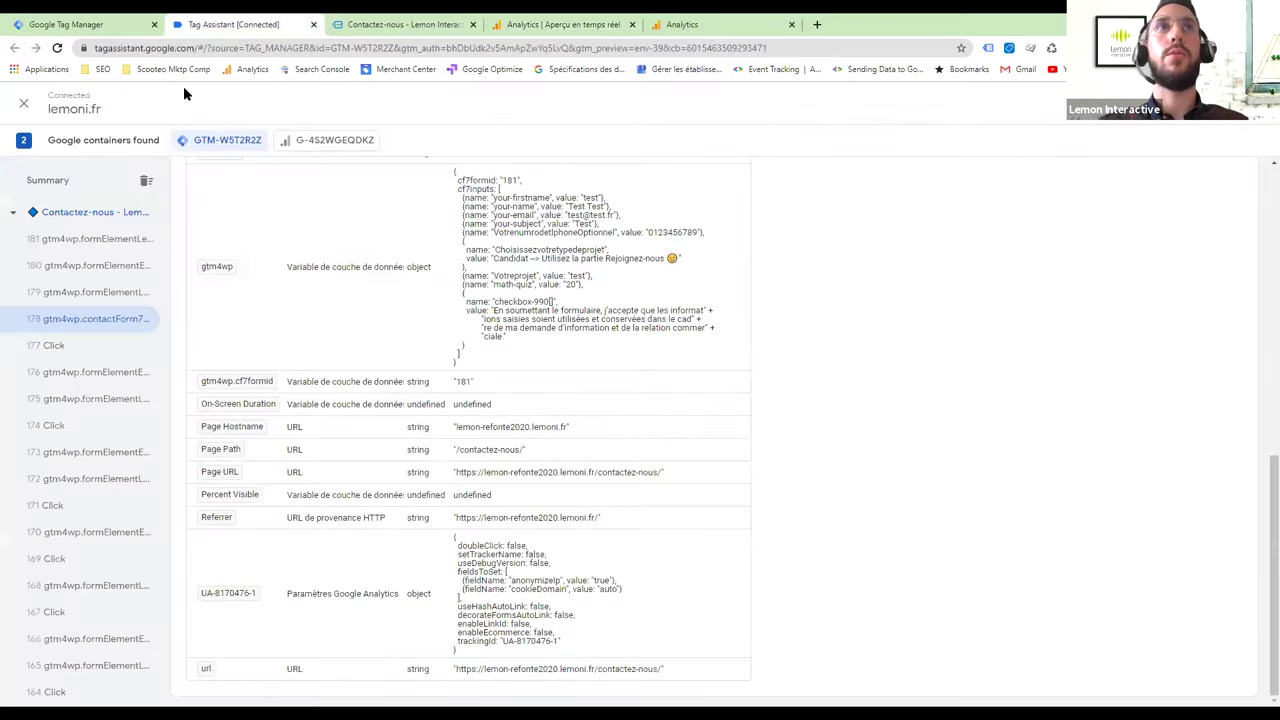
click(120, 20)
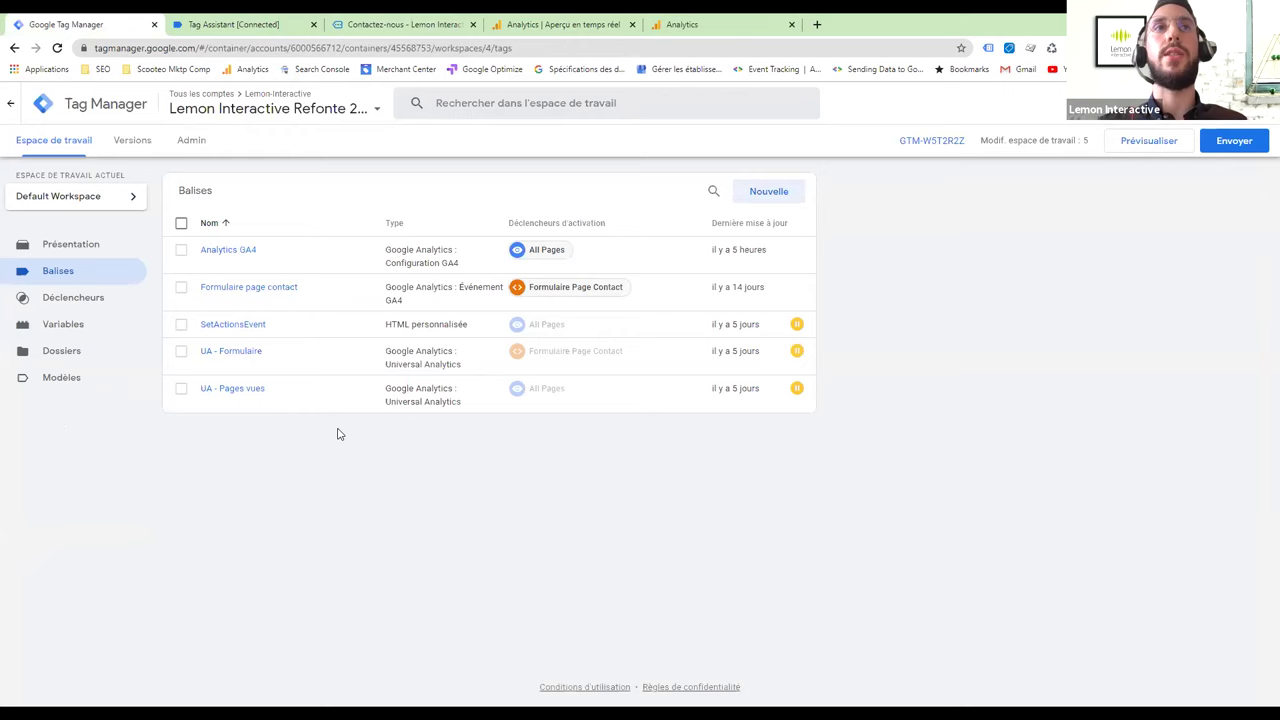
click(52, 326)
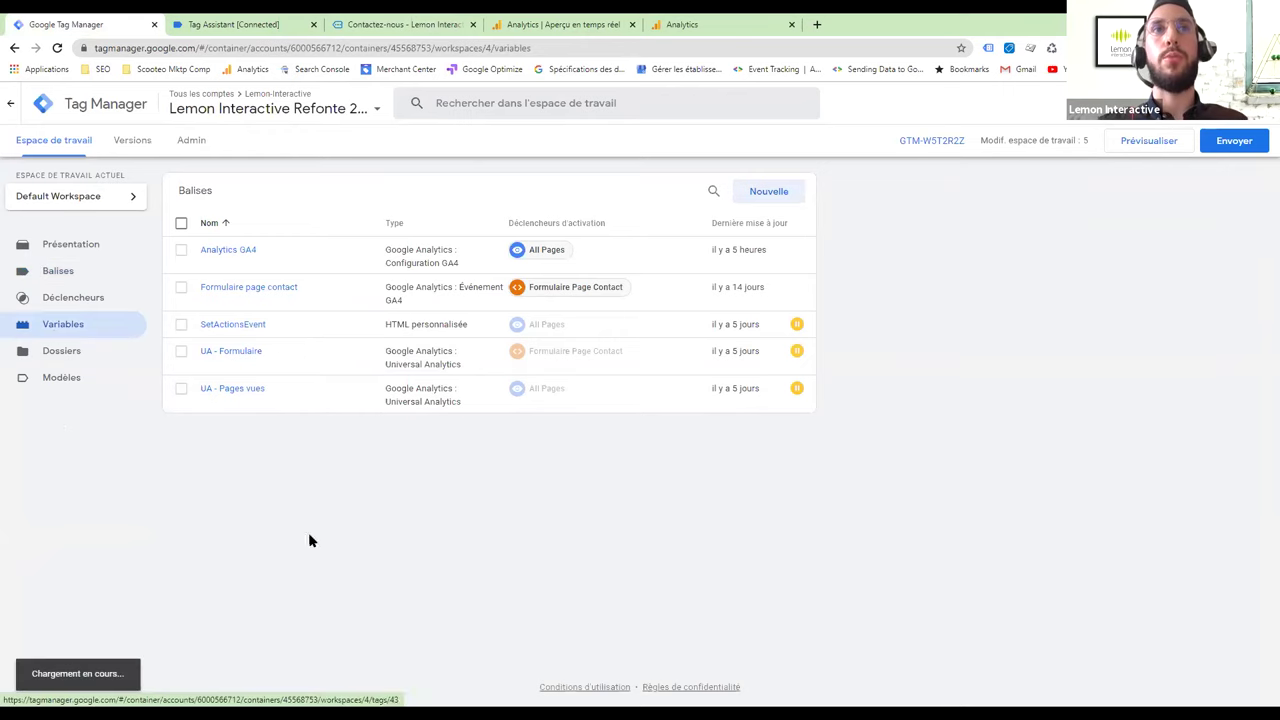
scroll(346, 516, down, 1)
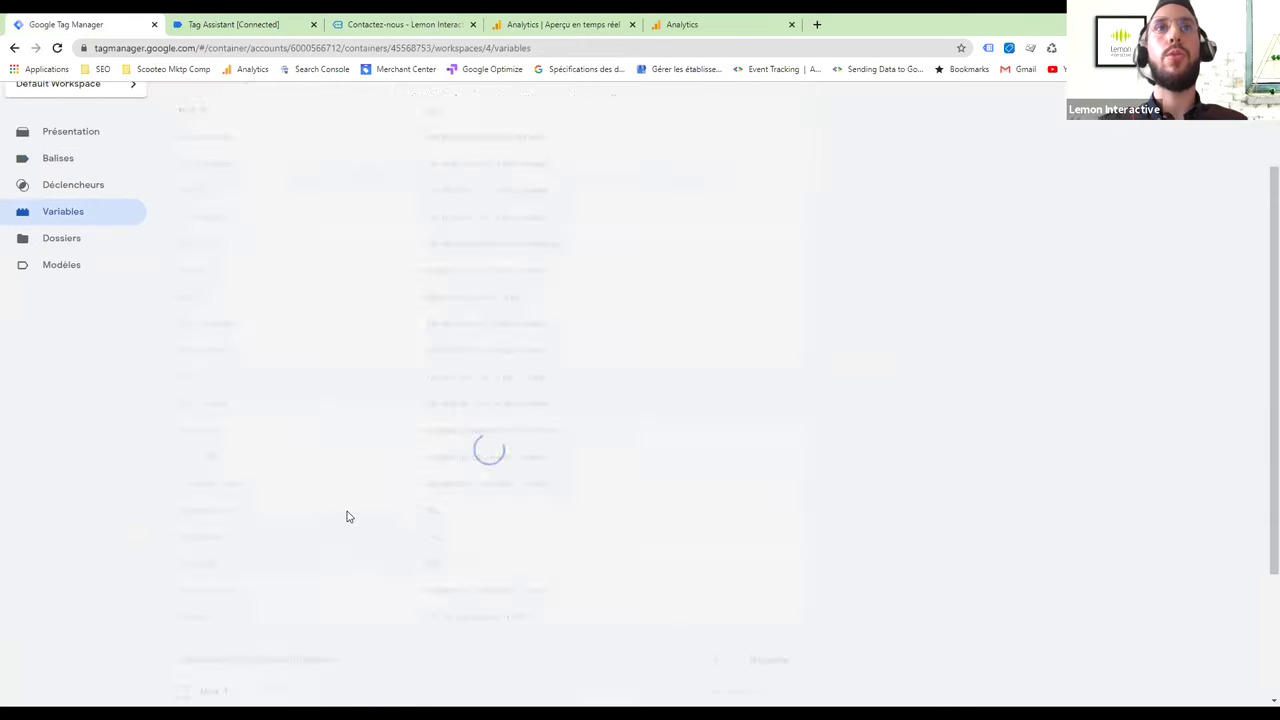
scroll(346, 516, down, 2)
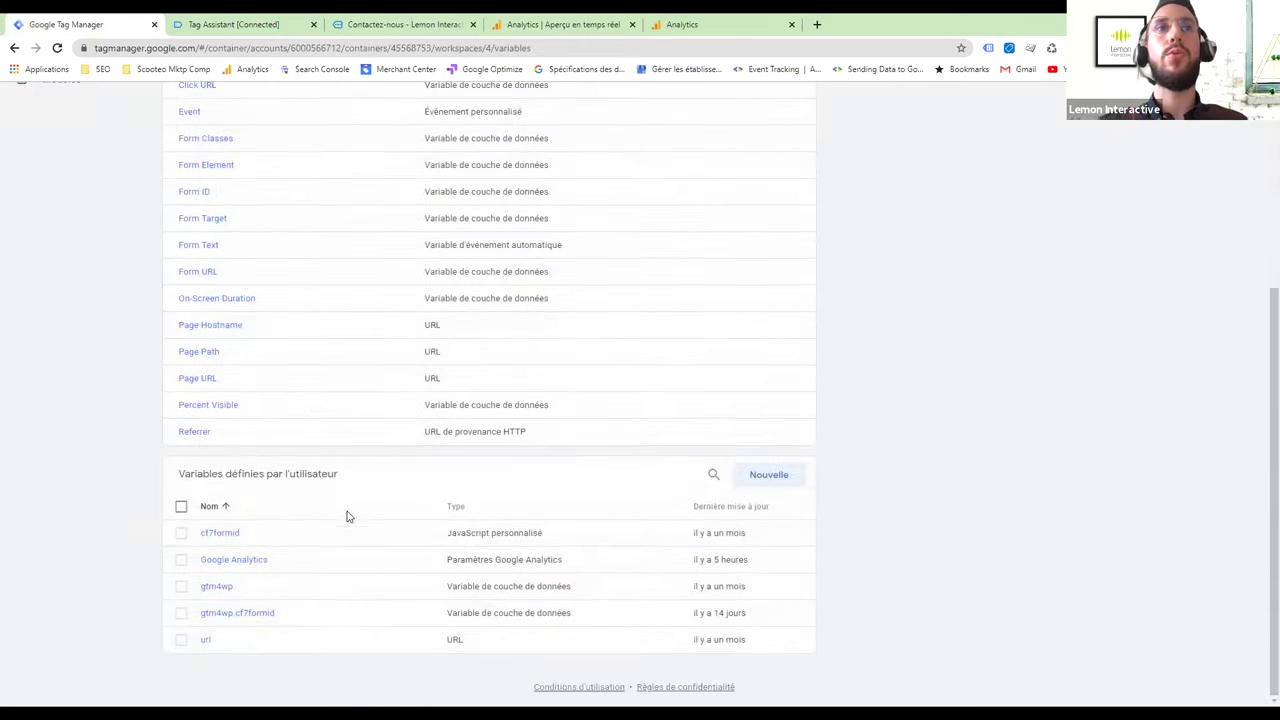
click(254, 562)
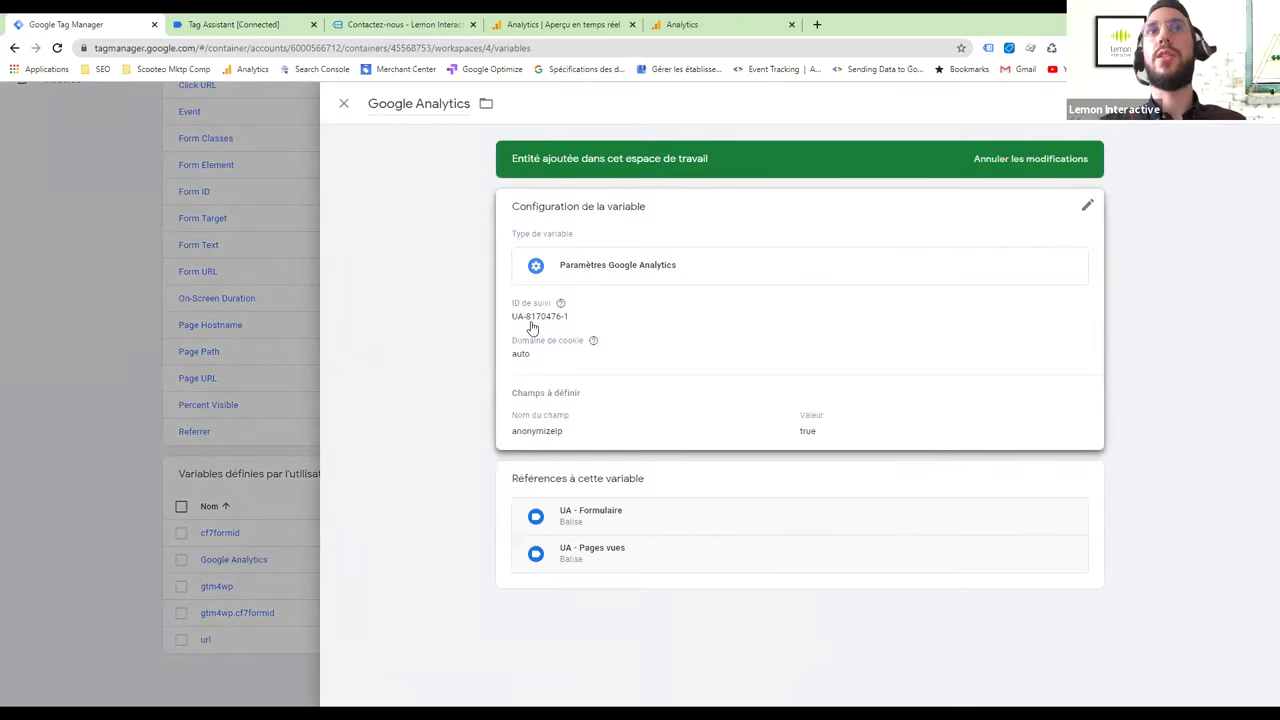
click(114, 367)
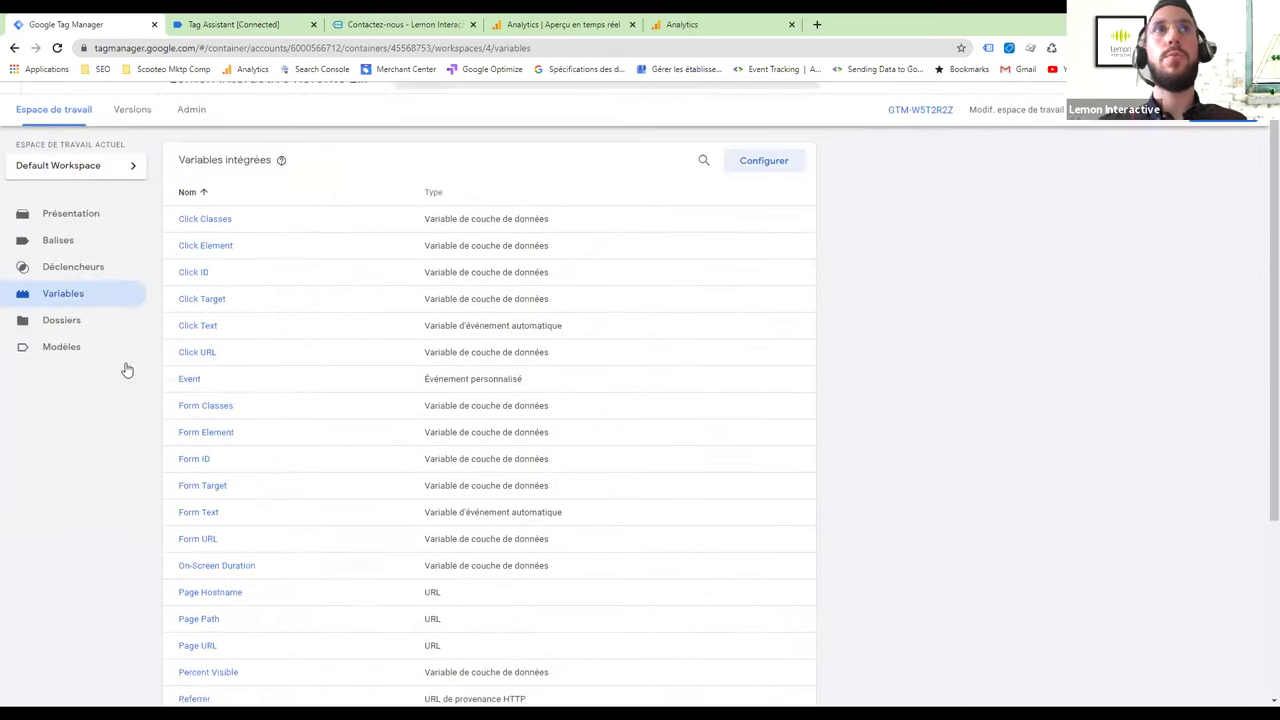
- Review the configuration and triggers of the UA - Pages vues and UA - Formulaire tags
click(82, 278)
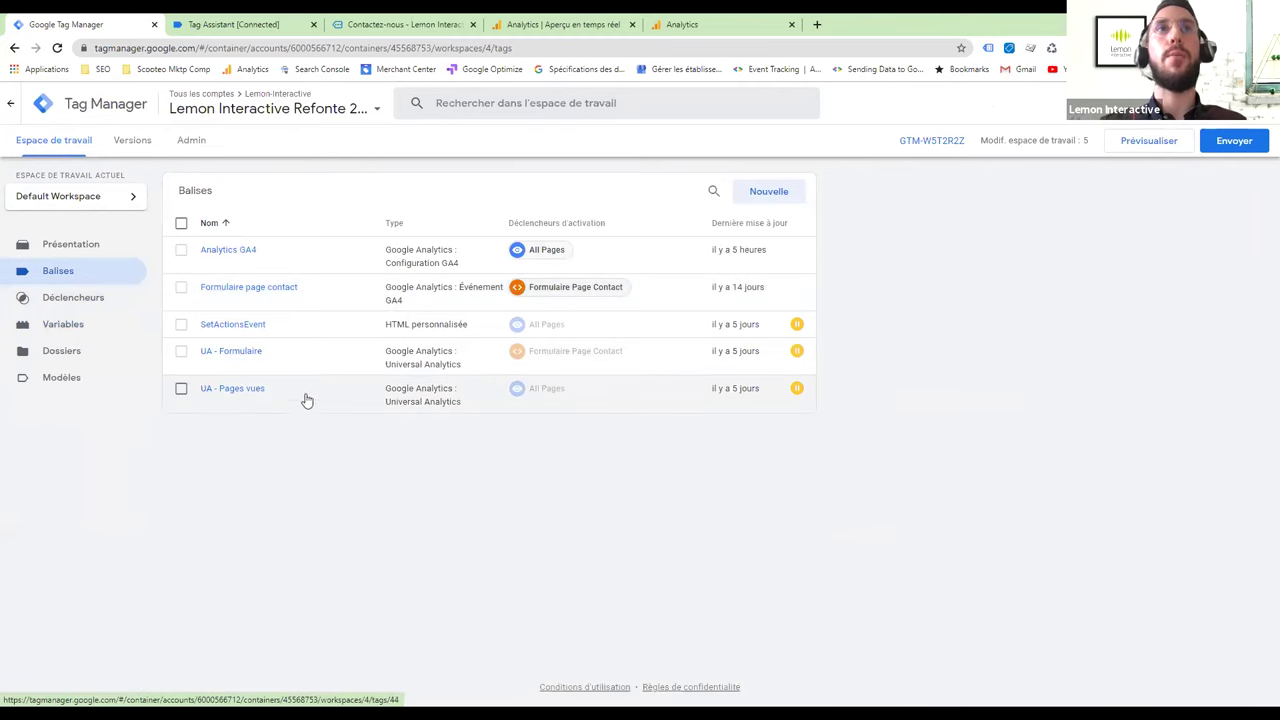
click(234, 390)
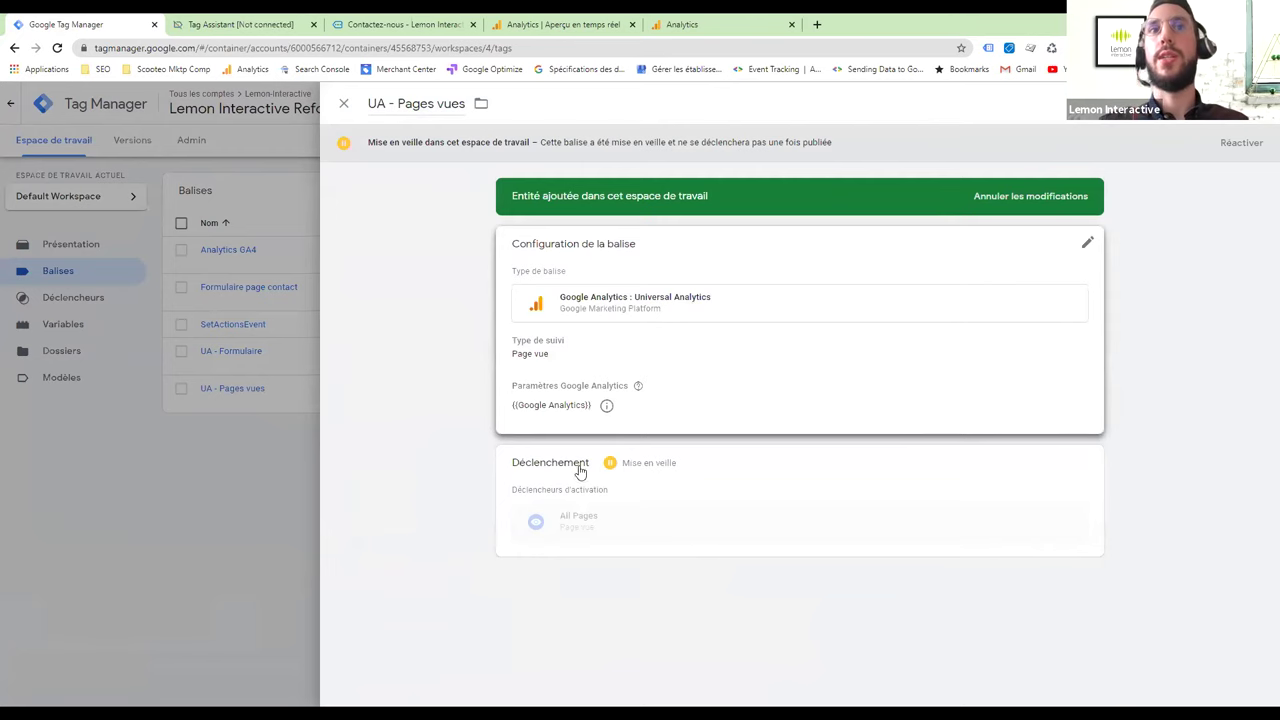
click(278, 521)
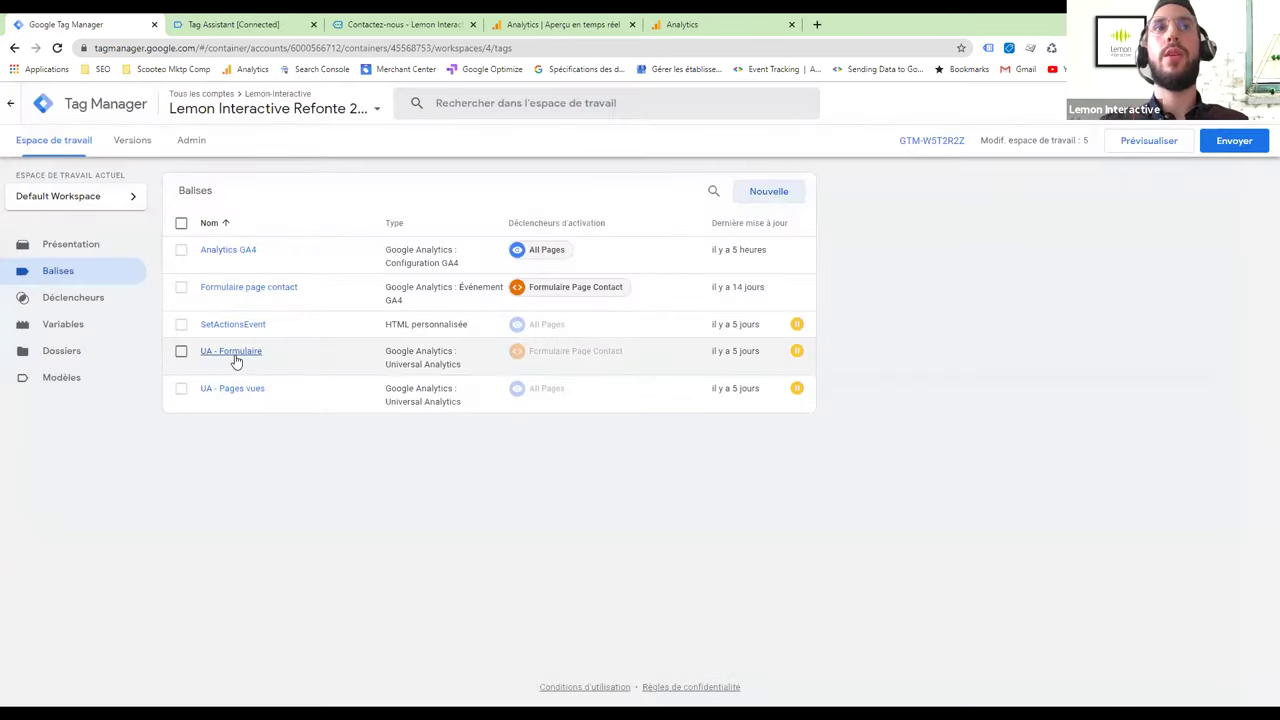
click(234, 358)
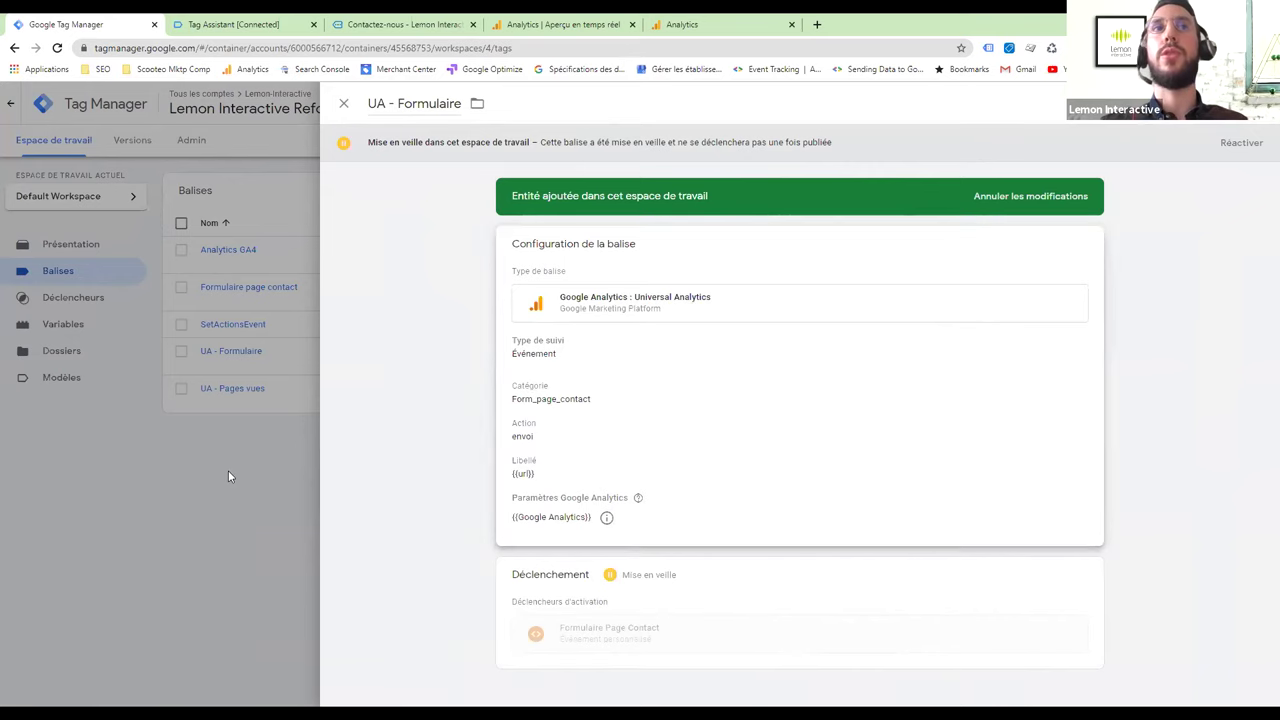
click(243, 358)
- View the Analytics GA4 configuration tag and the event parameters of the Formulaire page contact tag for comparison
click(232, 251)
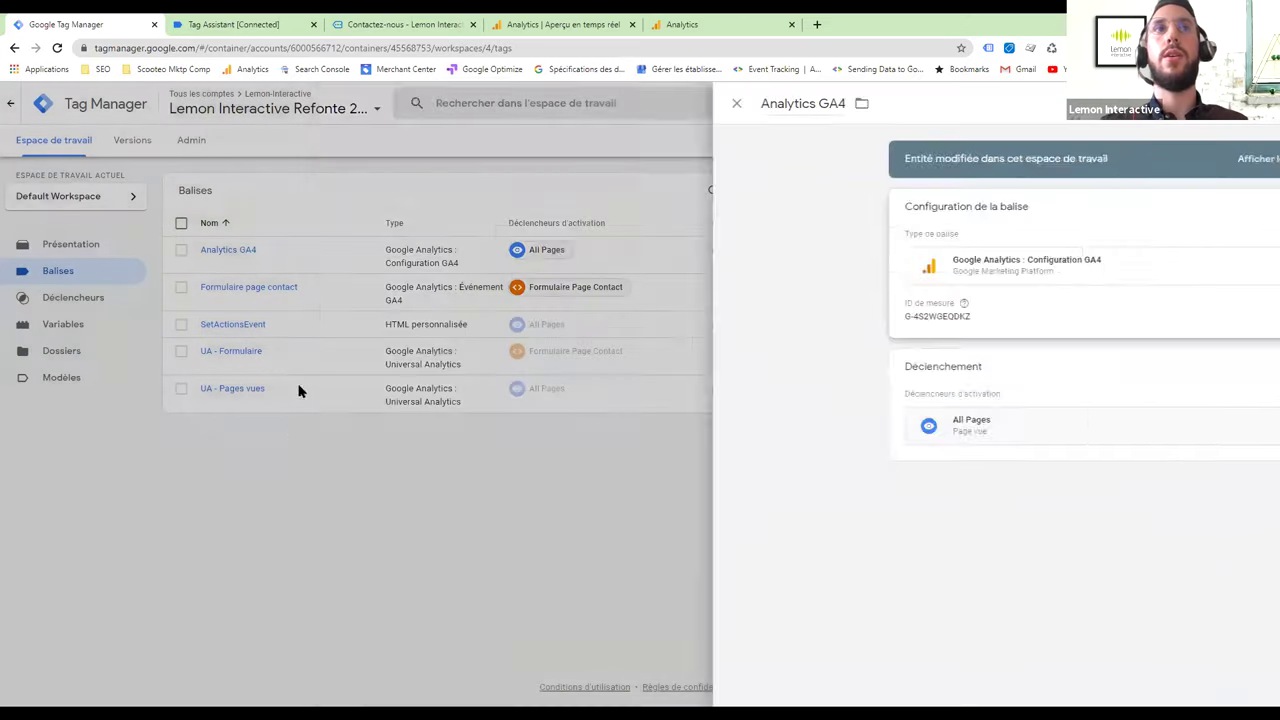
click(297, 391)
click(280, 292)
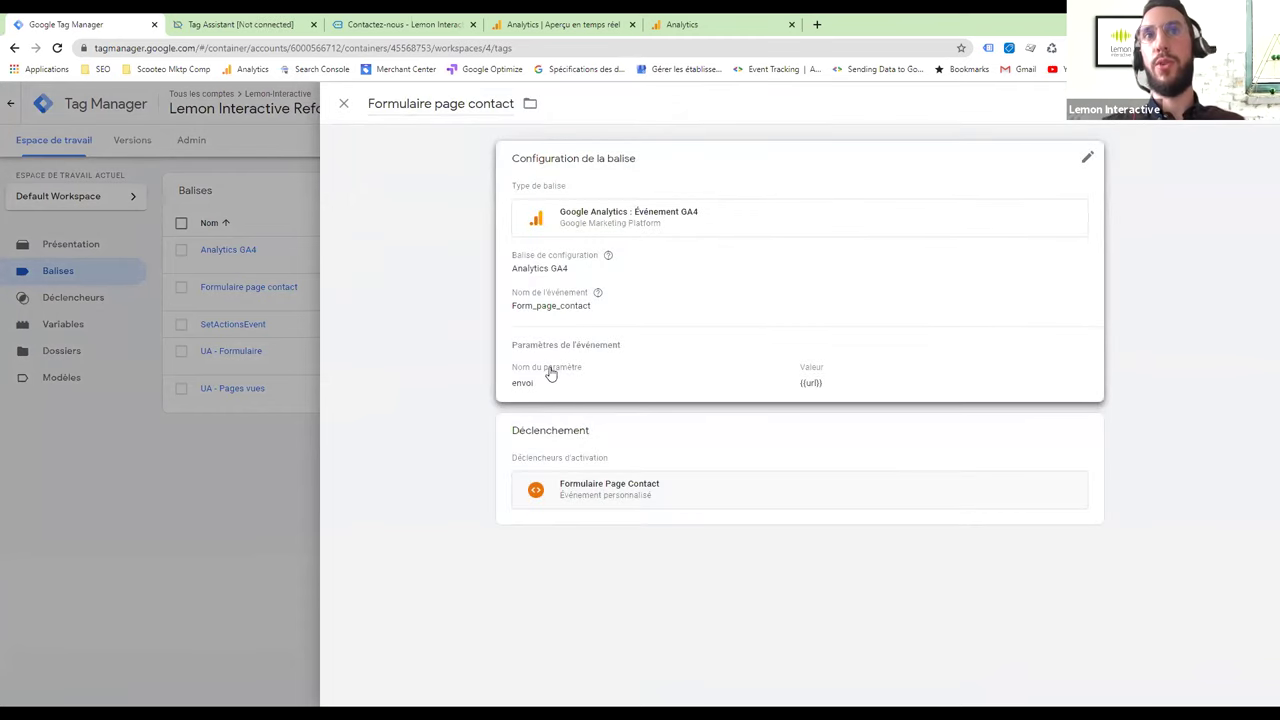
click(212, 451)
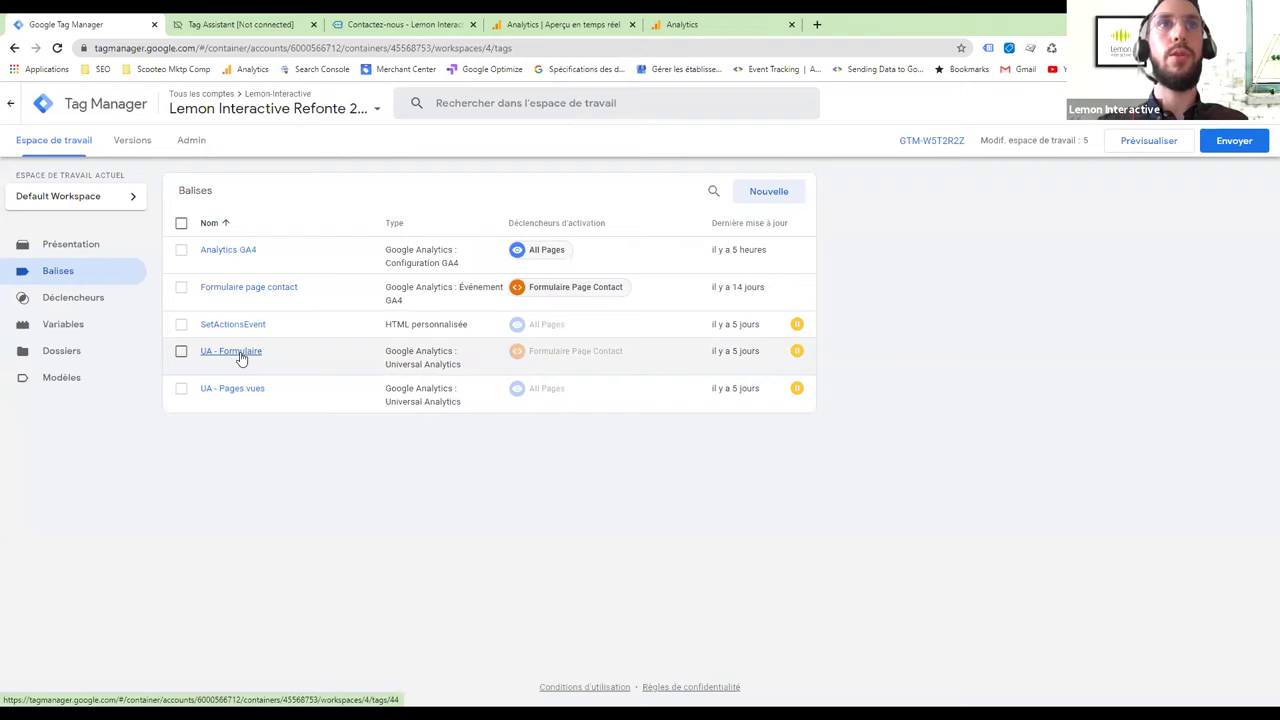
- Review the category, action and label of the UA - Formulaire tag again, and switch back to the presentation slides
click(248, 356)
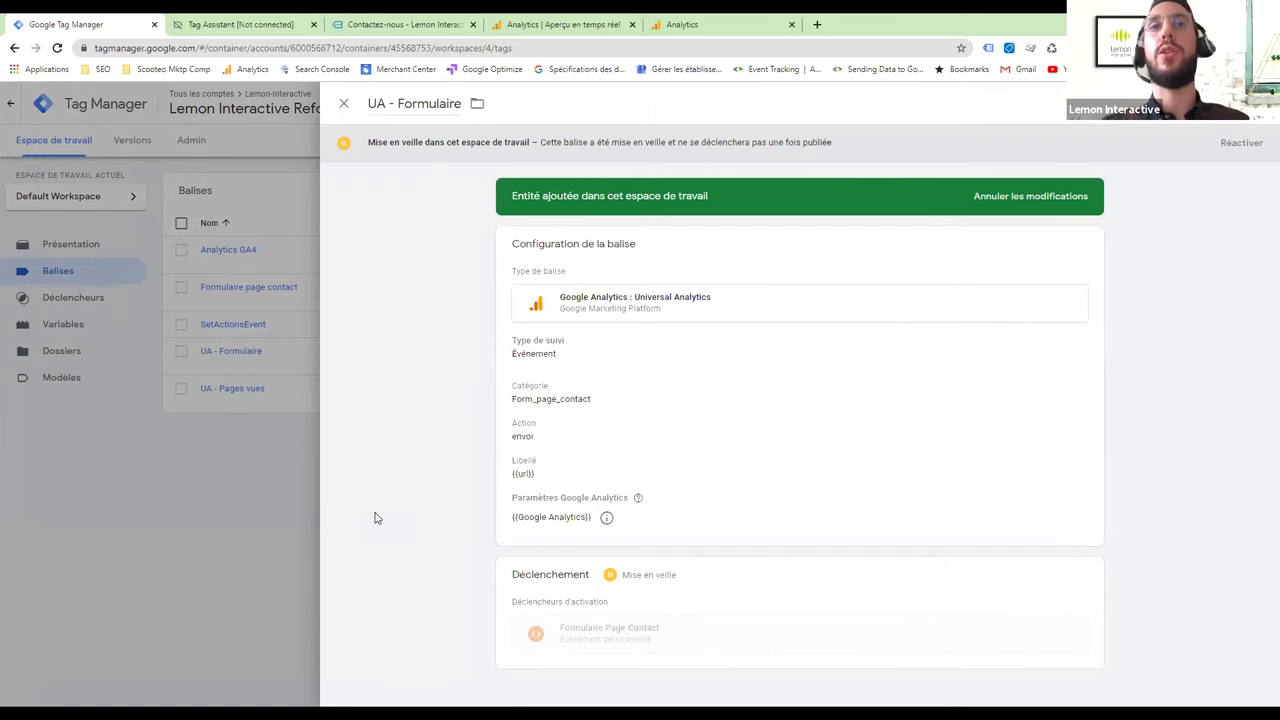
click(263, 522)
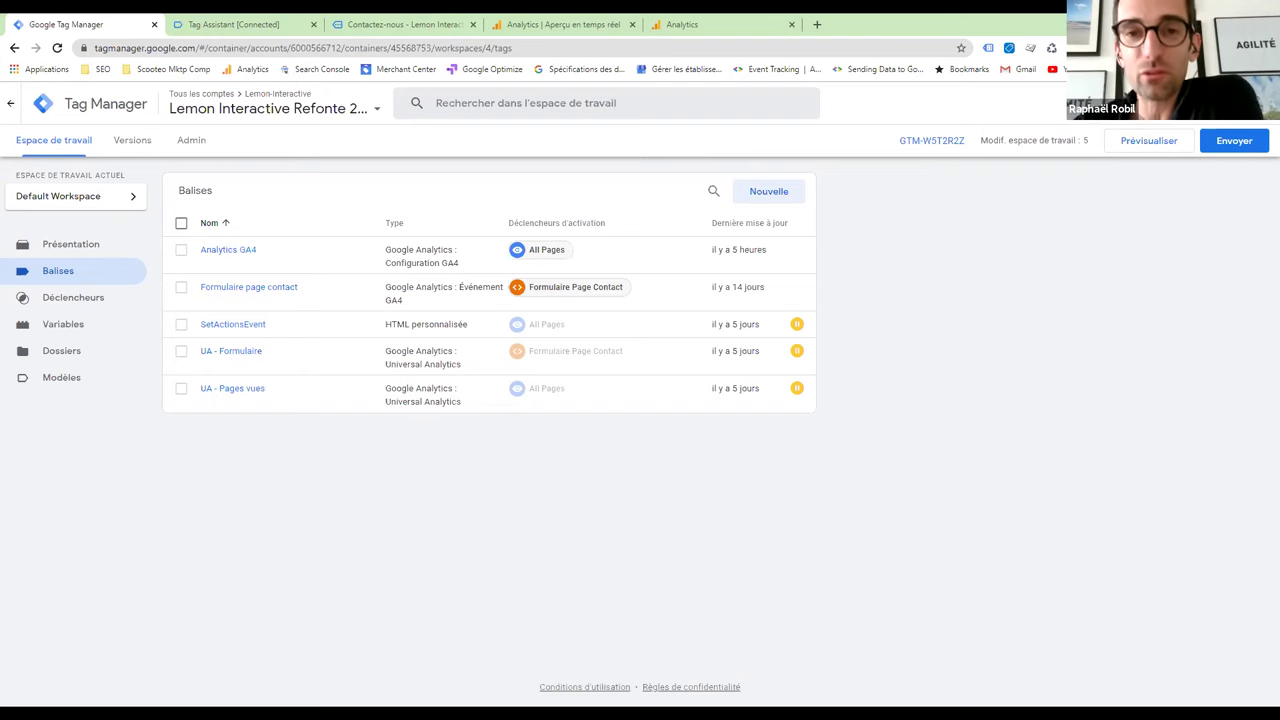
key(alt+Tab)
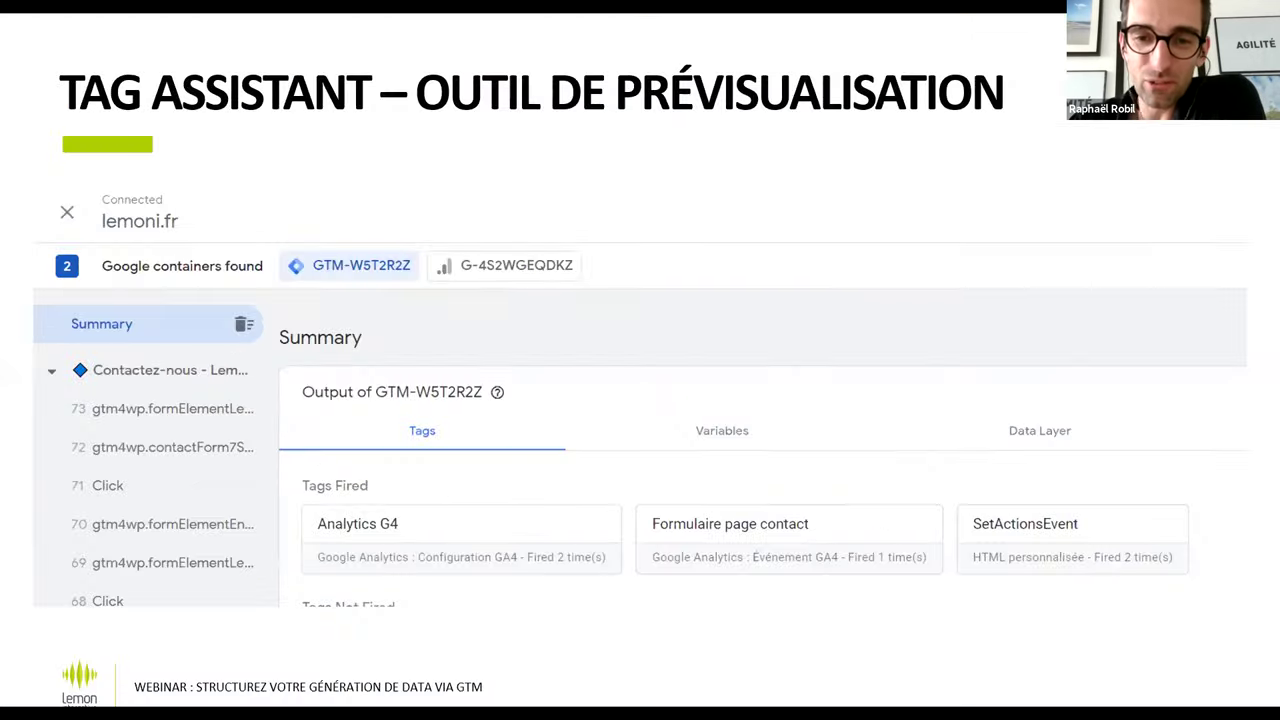